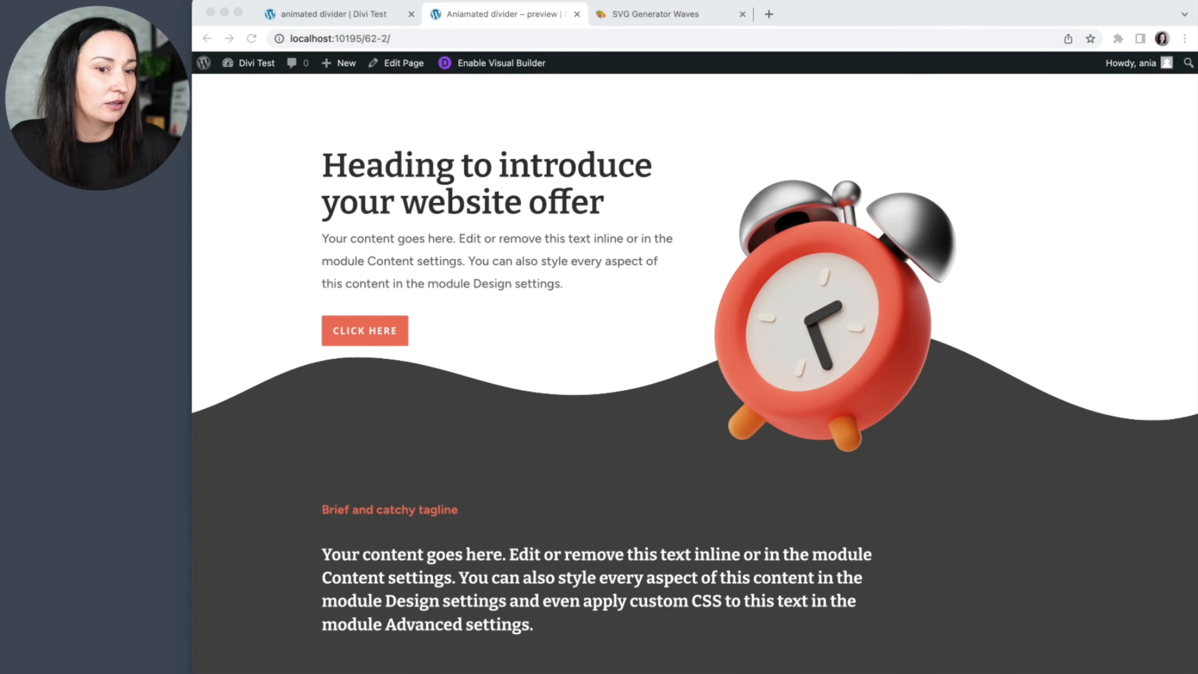
Step: Review the animated divider test page, examining the boundary between the hero section and the dark section below it
click(329, 19)
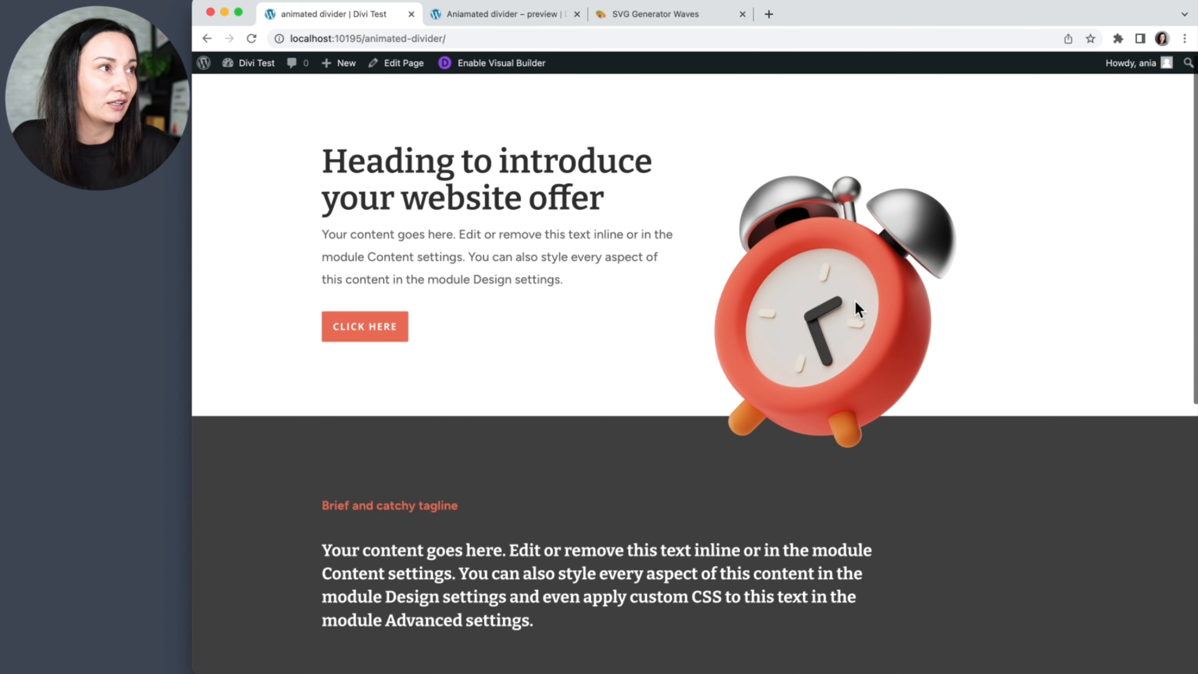
scroll(856, 310, down, 5)
scroll(856, 311, down, 3)
scroll(858, 304, up, 7)
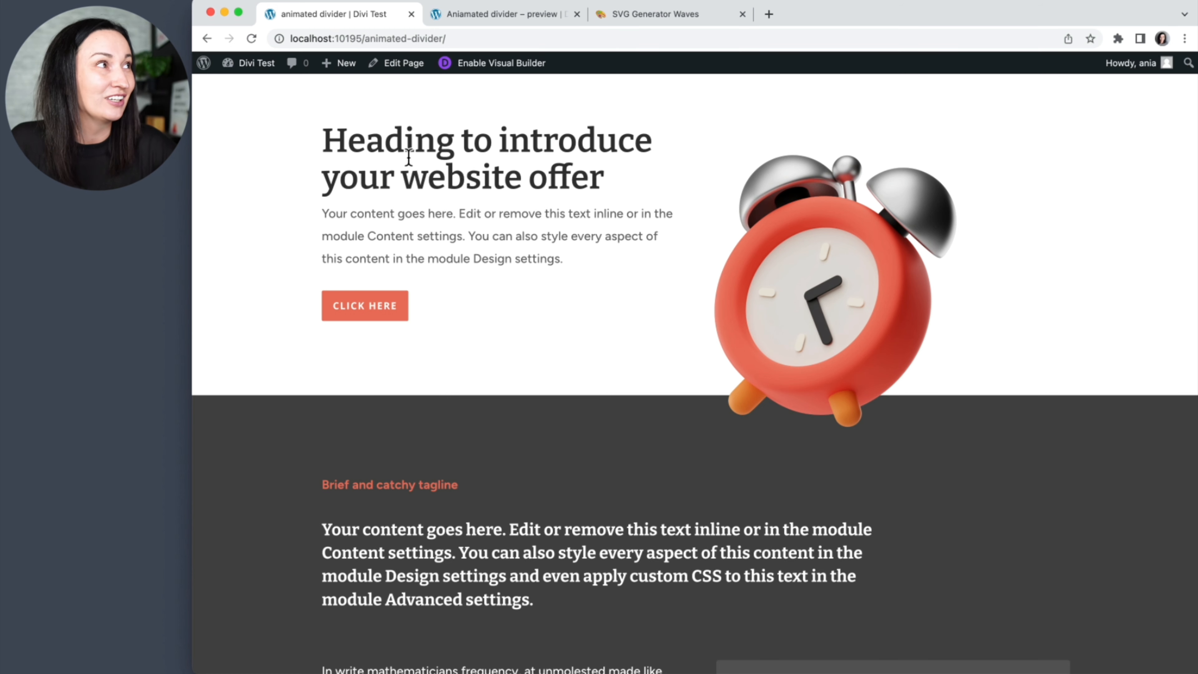
Step: On the SVG Generator Waves page, shift wave point 1 toward the start as a deeper trough and make the wave area slightly taller
click(653, 17)
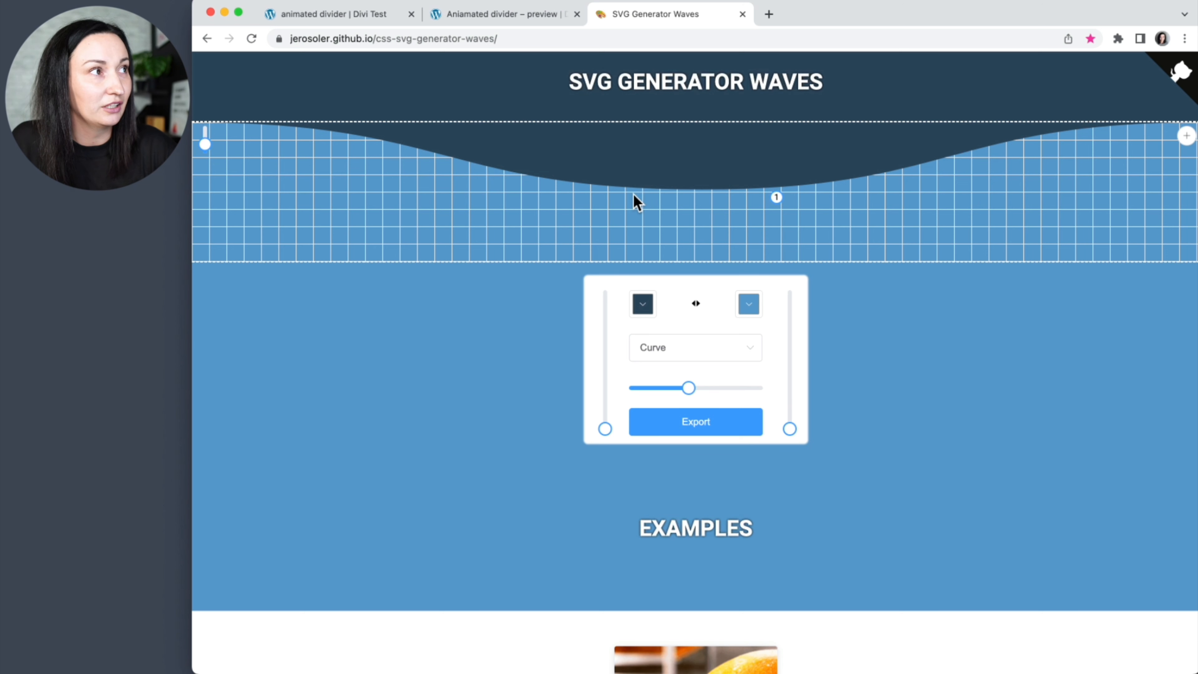
drag(775, 198, 495, 215)
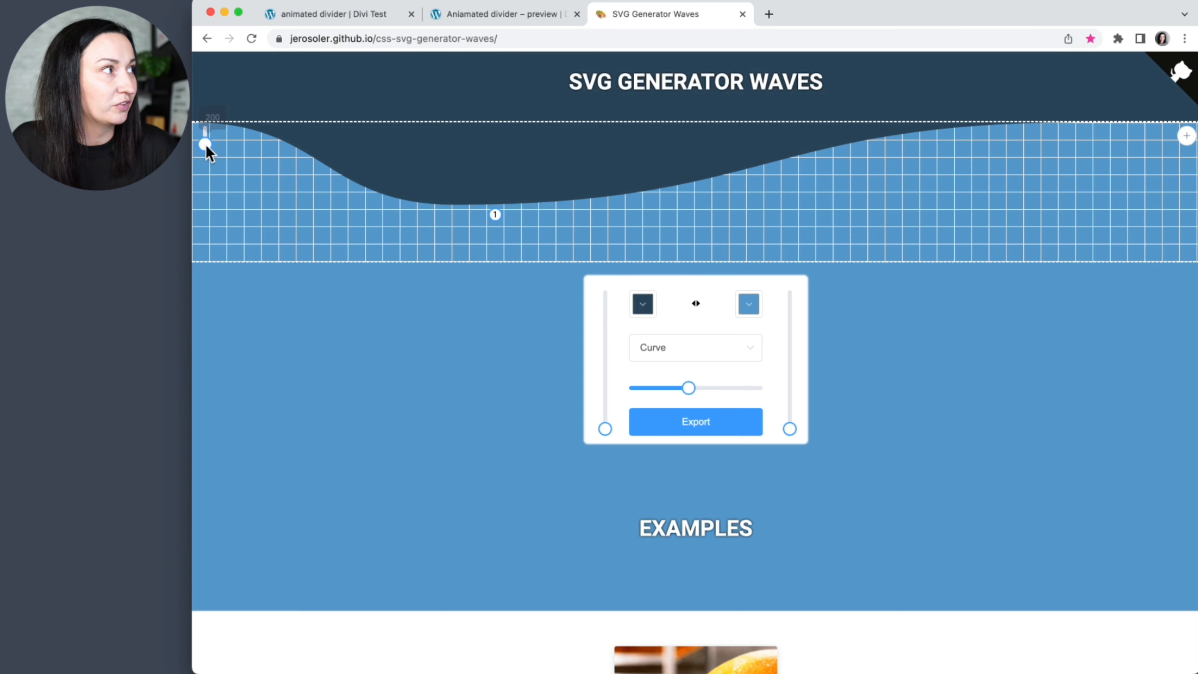
drag(206, 146, 209, 117)
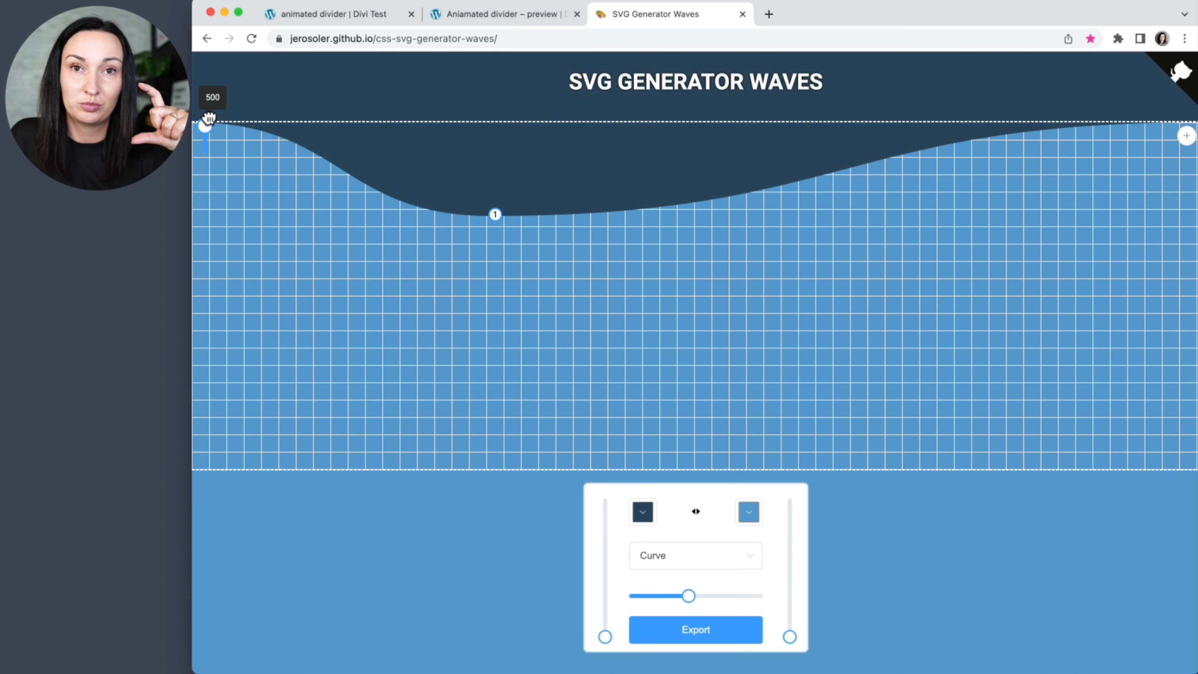
drag(209, 117, 212, 147)
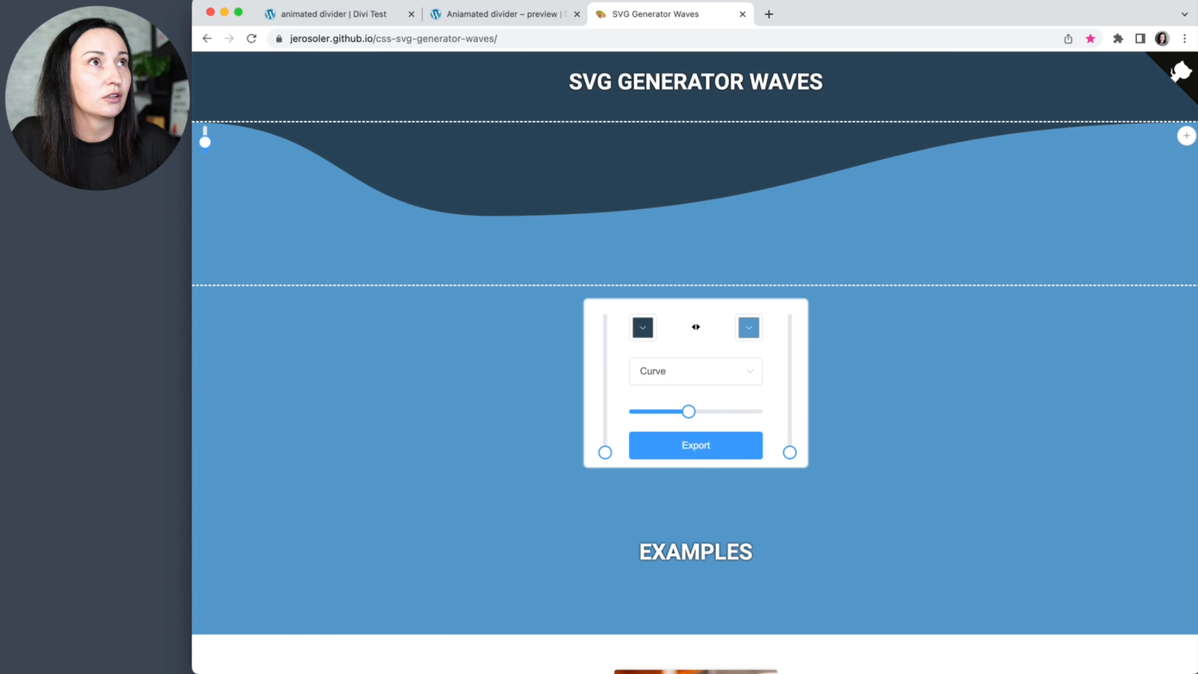
Step: Launch Cursor Pro and narrow the browser window slightly
key(super+space)
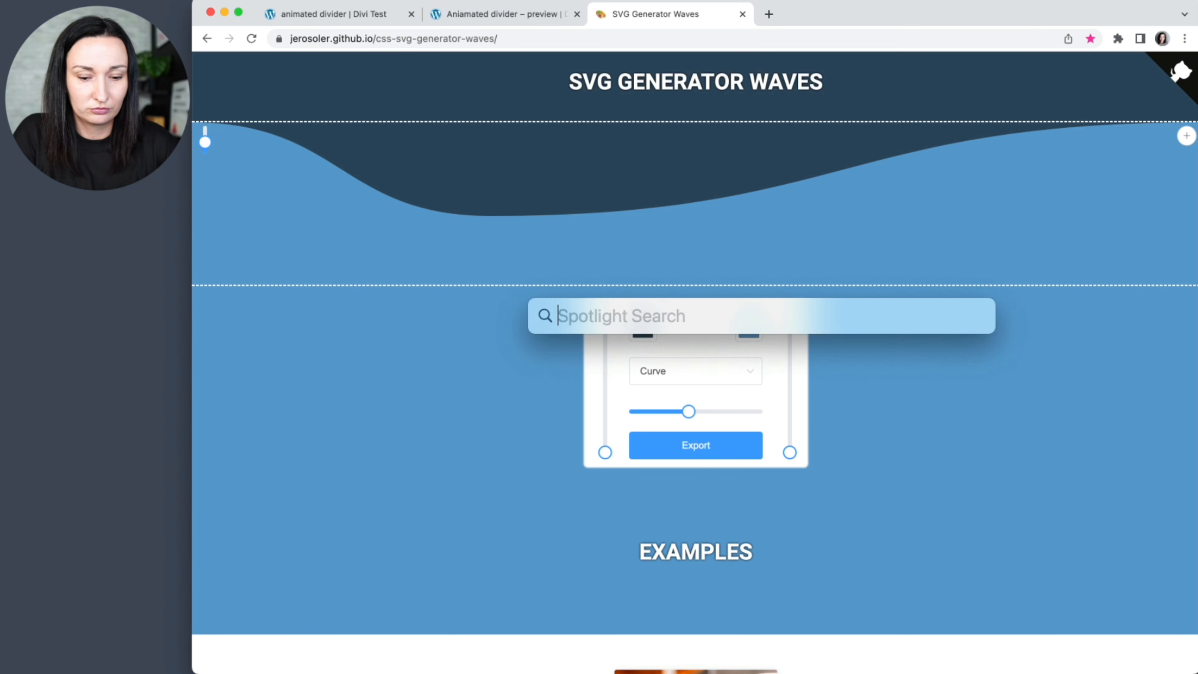
text(cursor Pro)
key(Return)
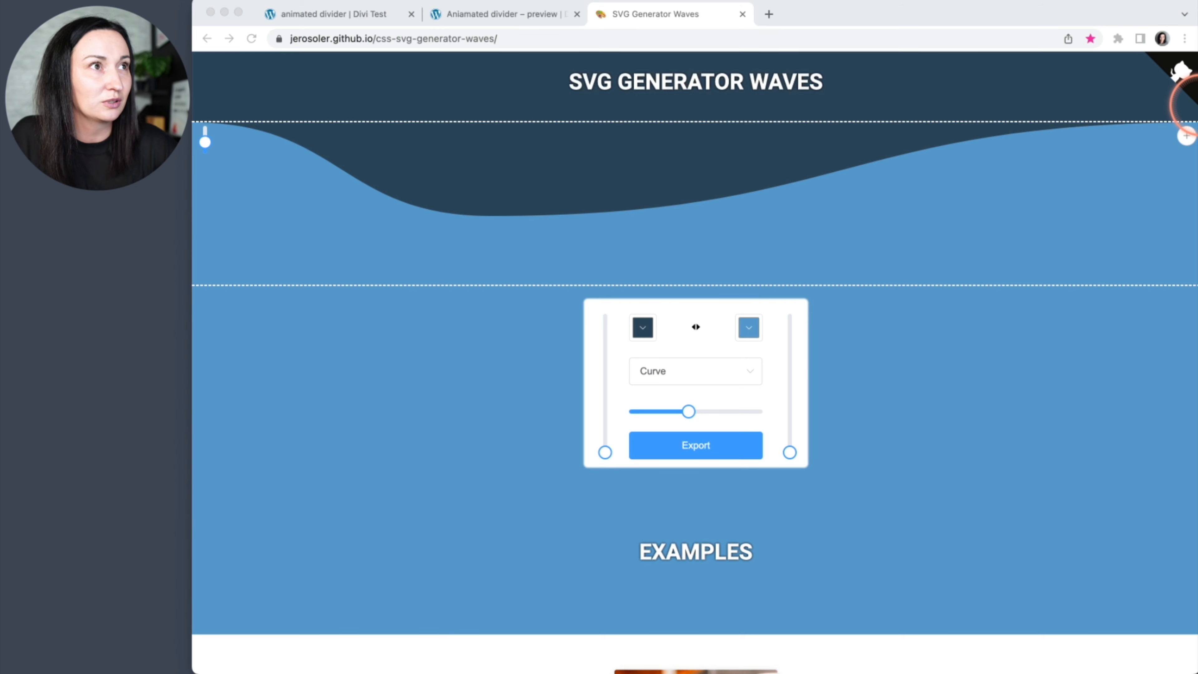
drag(1196, 106, 1183, 107)
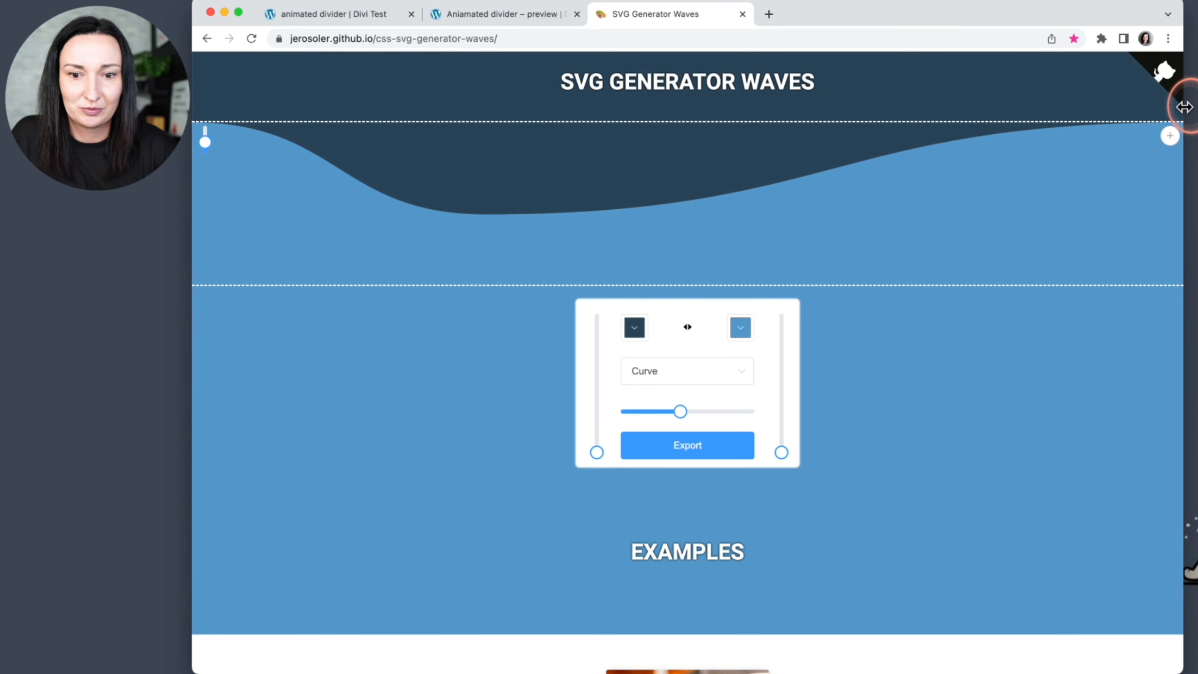
Step: Add two wave points, placing point 2 as a crest near the middle and point 3 as a trough between it and the wave's end
click(1167, 138)
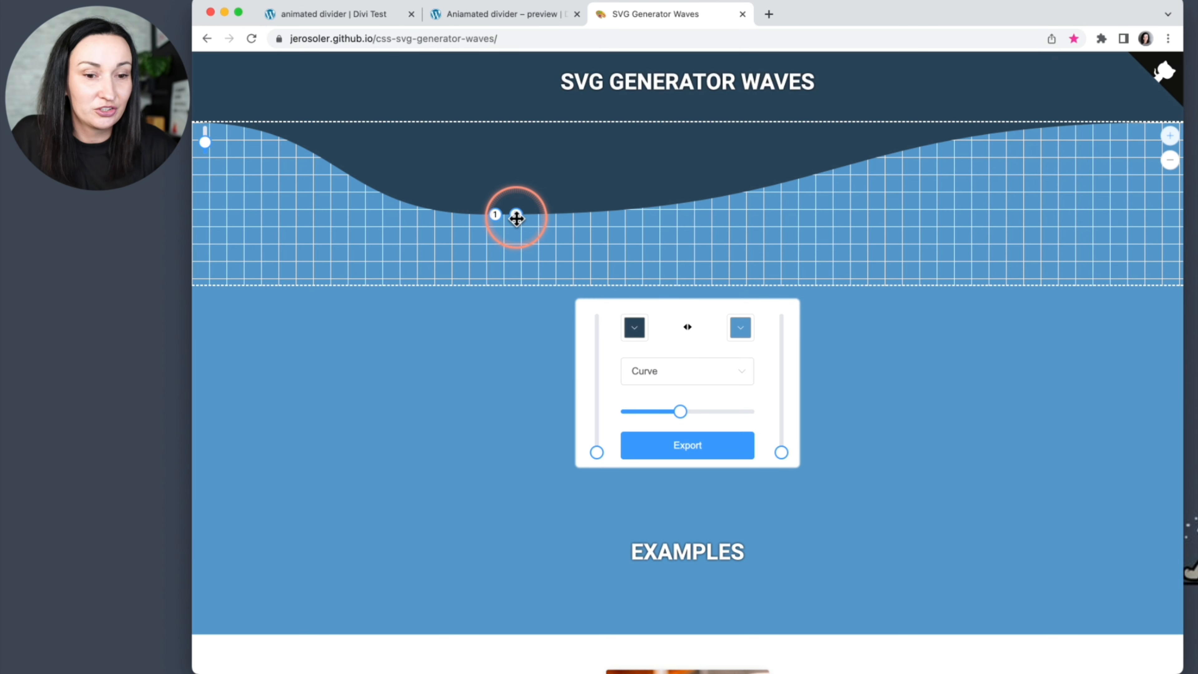
drag(517, 217, 666, 165)
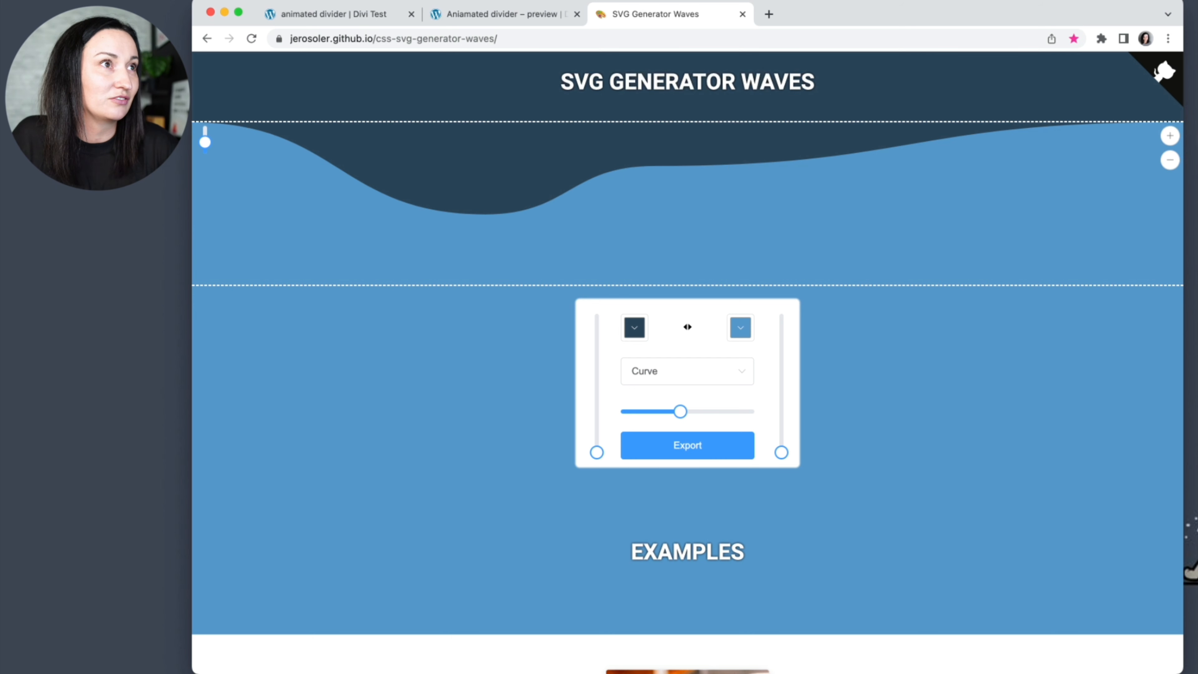
click(1170, 137)
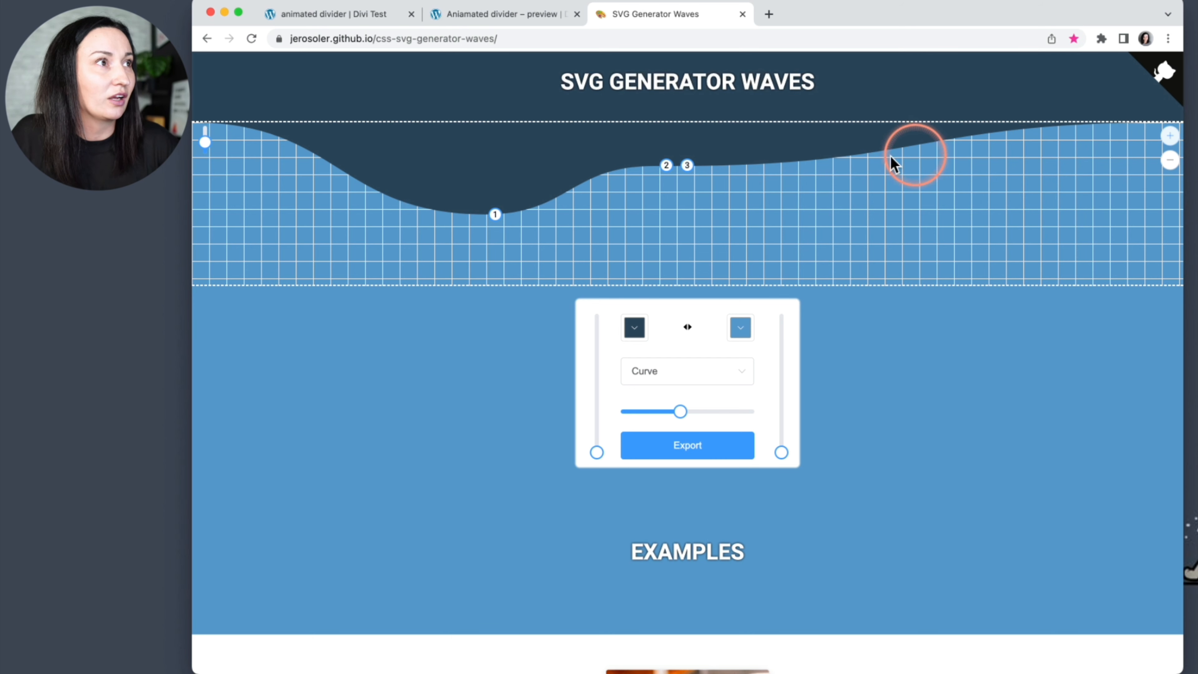
drag(688, 166, 964, 232)
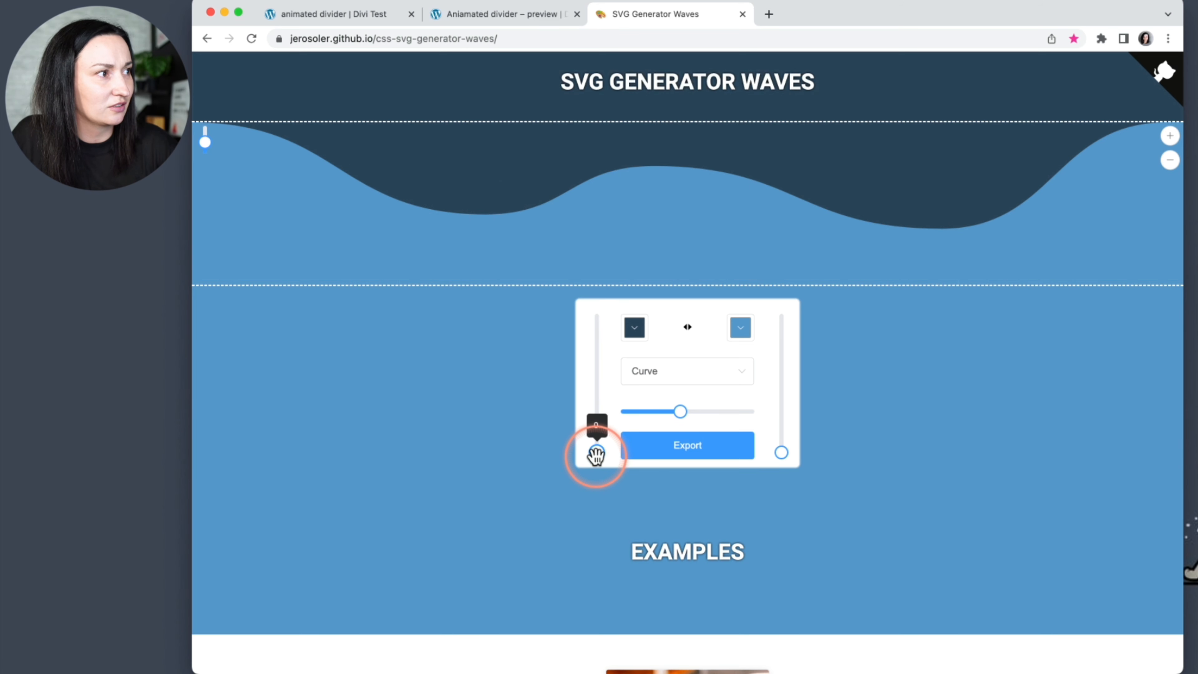
Step: Try offsetting the wave's left end to 98 and its right end to 67
drag(596, 451, 609, 401)
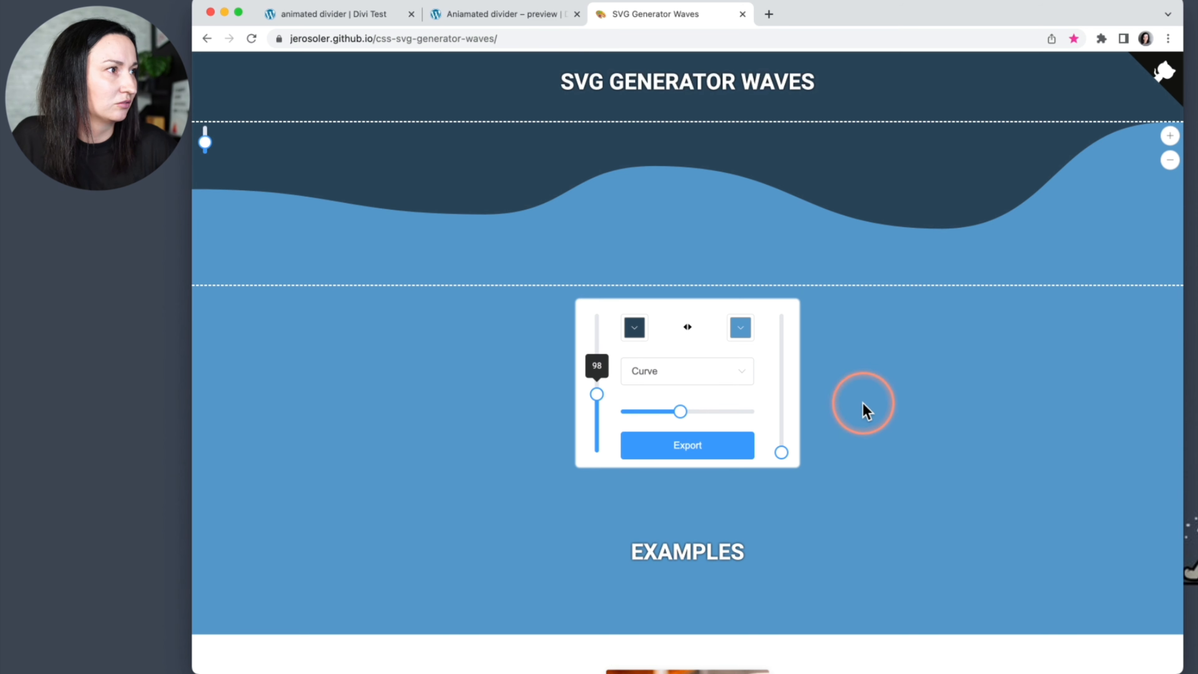
mouse_move(779, 452)
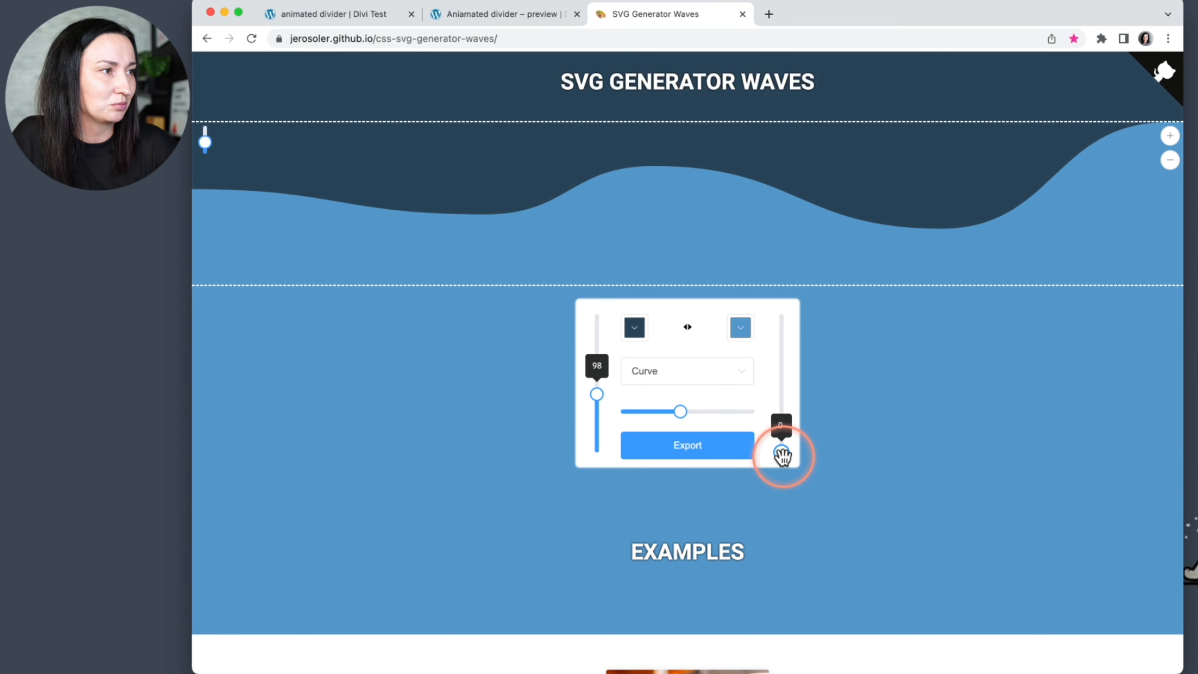
drag(780, 454, 784, 412)
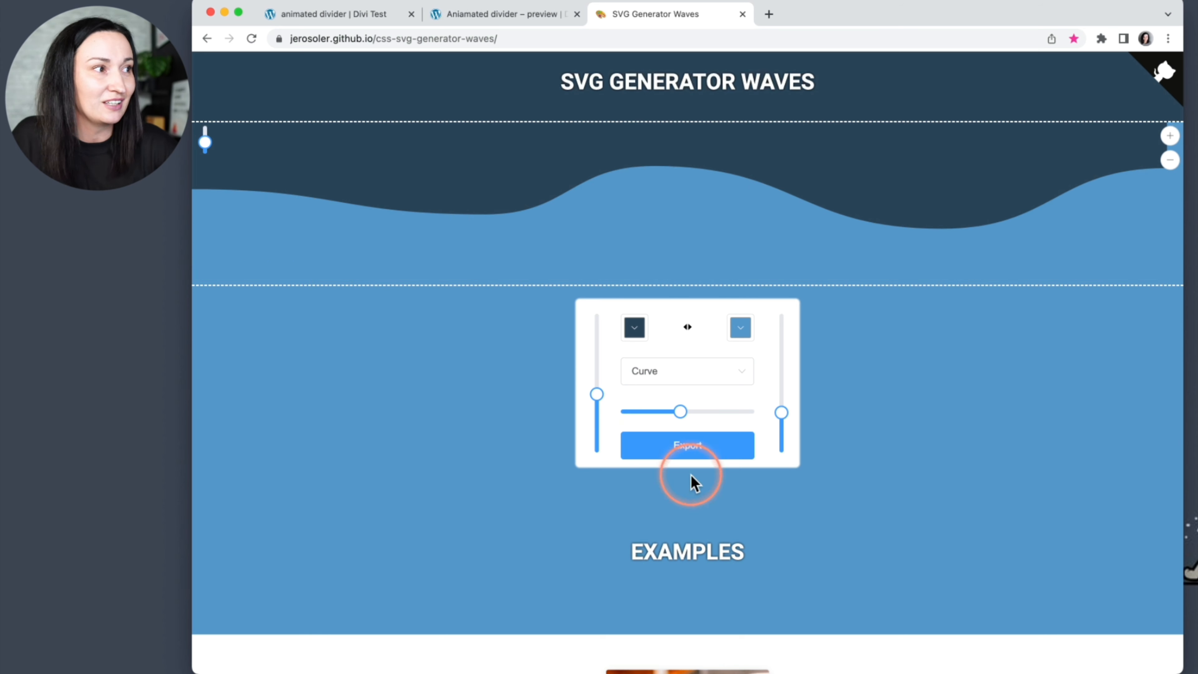
click(778, 400)
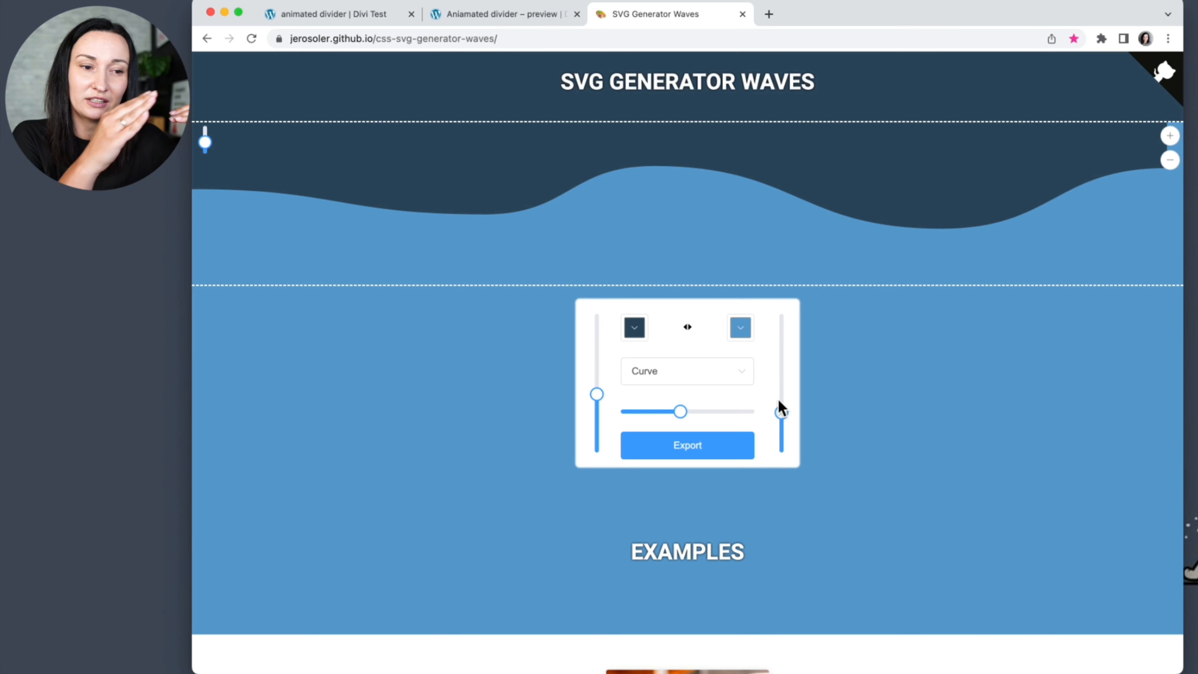
click(670, 456)
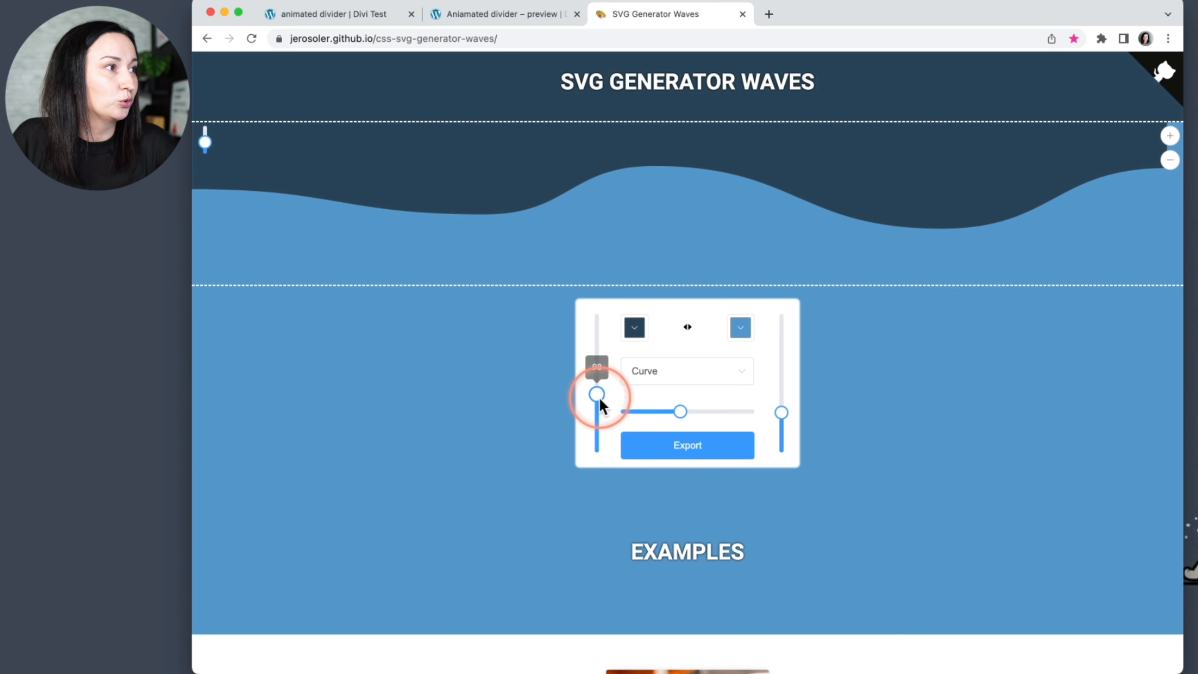
Step: Try a small offset at the wave's left end with a large one at its right end, and reset both to 0
drag(599, 398, 598, 435)
click(783, 414)
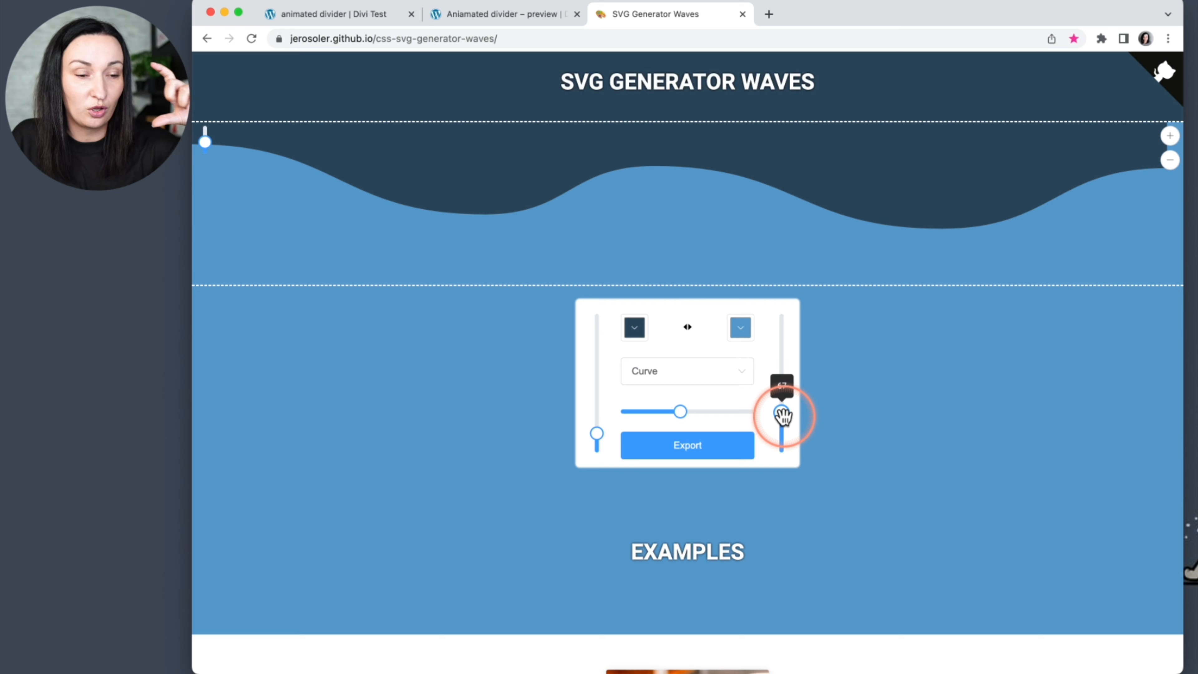
drag(783, 414, 789, 336)
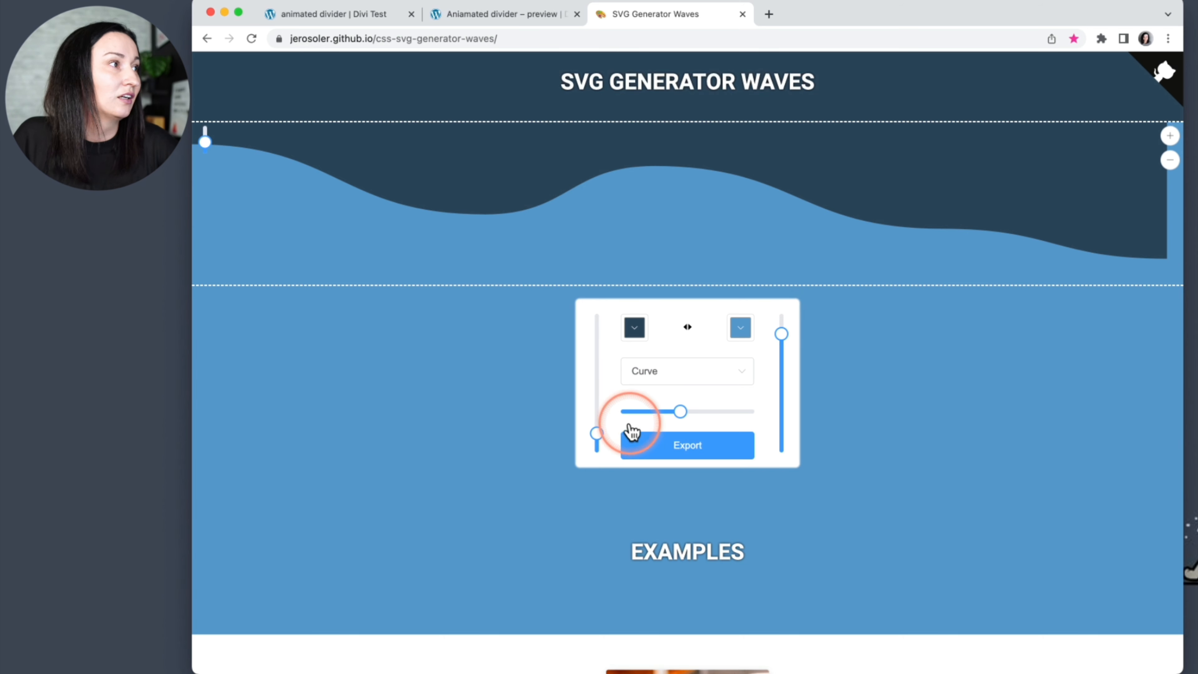
drag(596, 433, 585, 509)
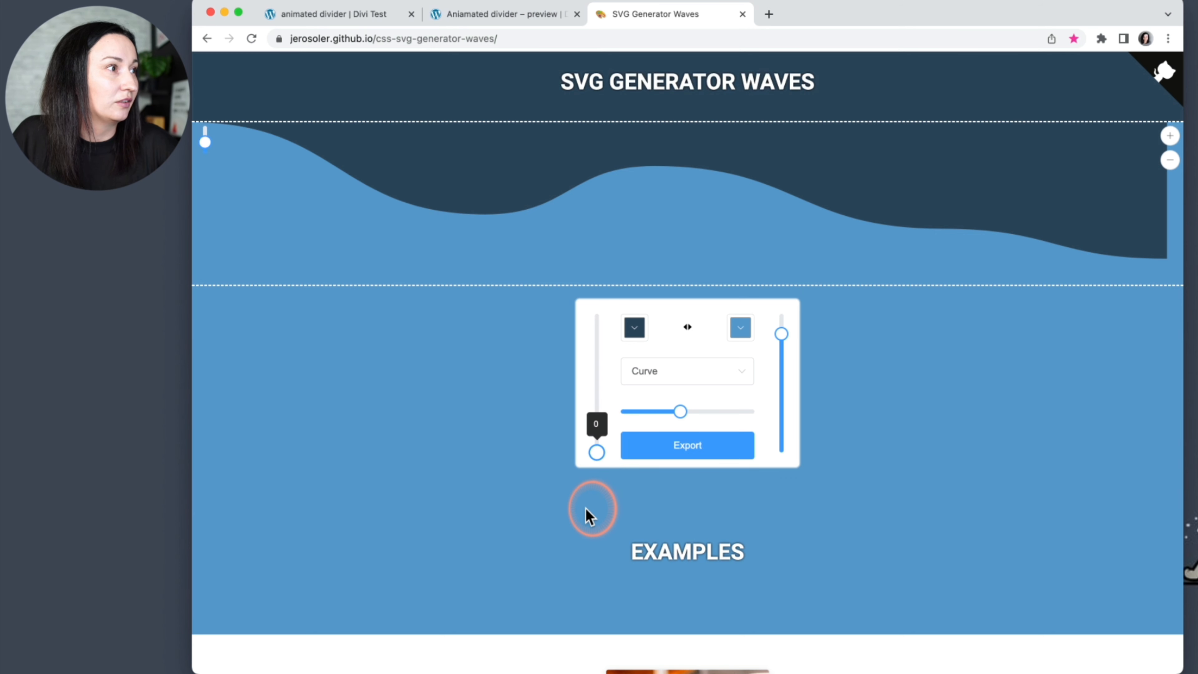
drag(780, 338, 783, 543)
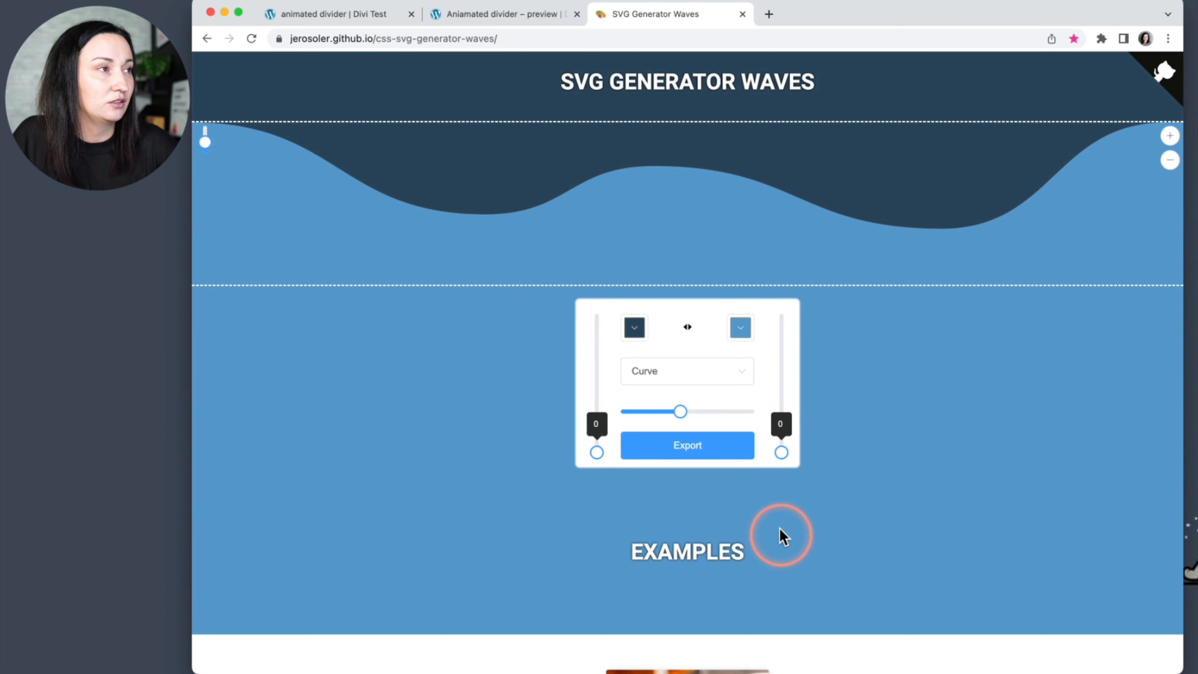
Step: Reshape the wave by moving point 1 outward and slightly up and lowering point 3 into a deeper trough
mouse_move(235, 201)
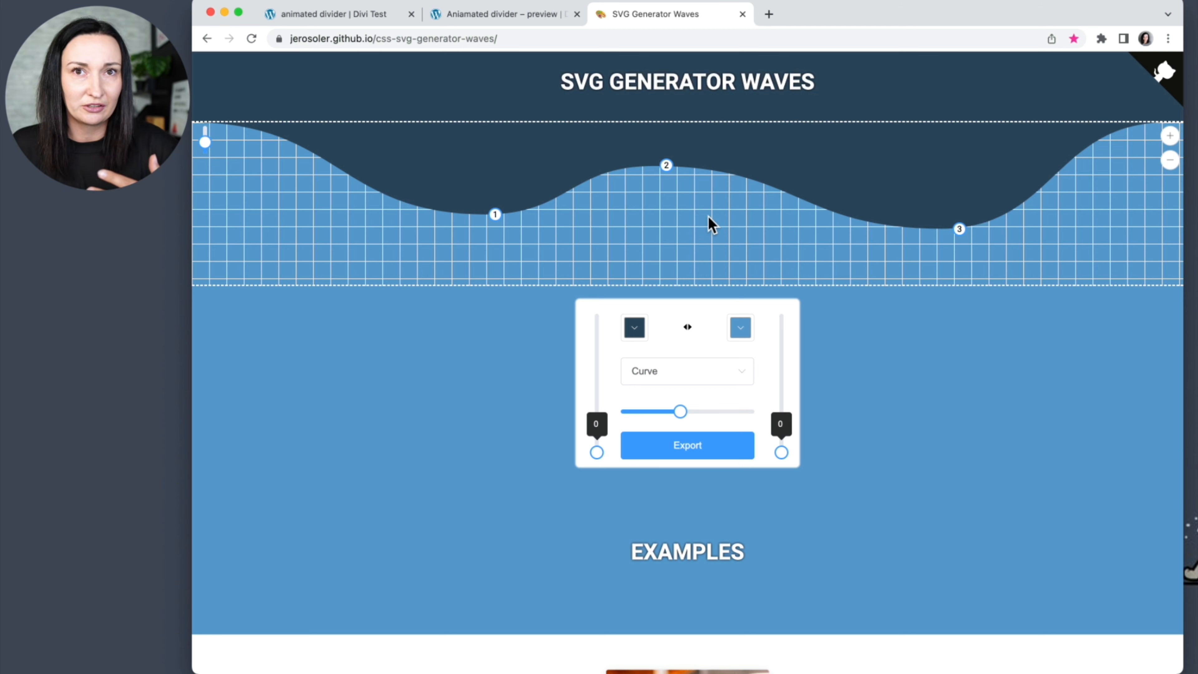
drag(493, 213, 434, 202)
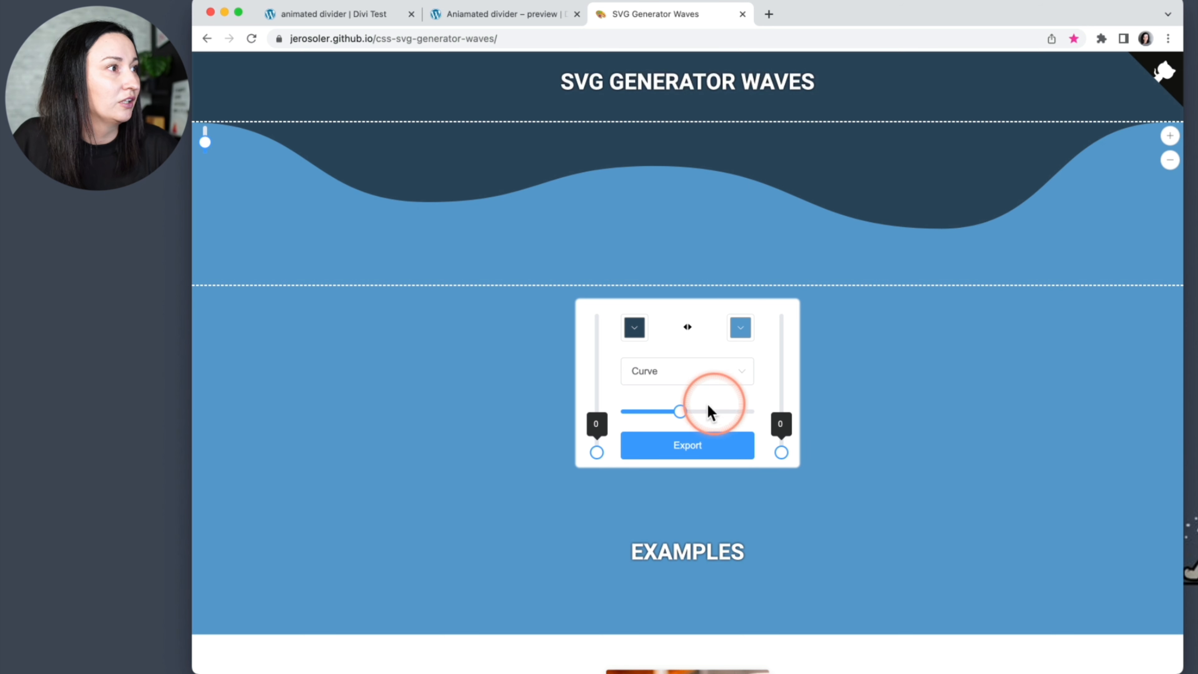
drag(711, 412, 668, 416)
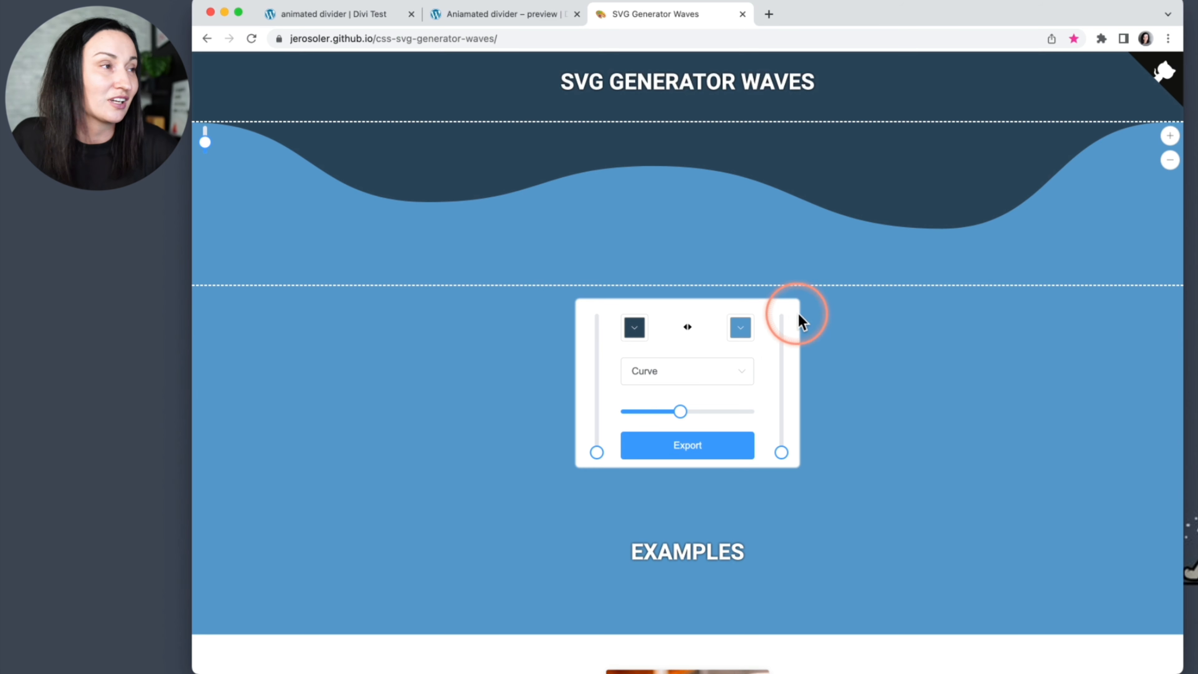
mouse_move(923, 214)
drag(957, 227, 942, 256)
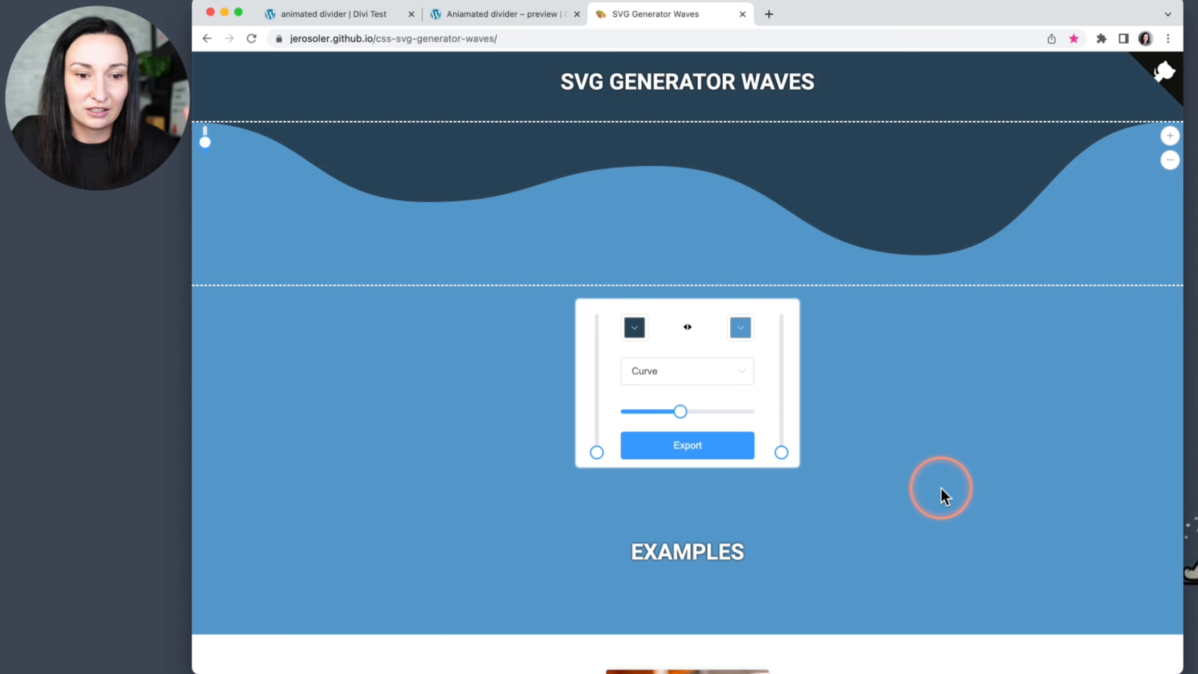
mouse_move(883, 214)
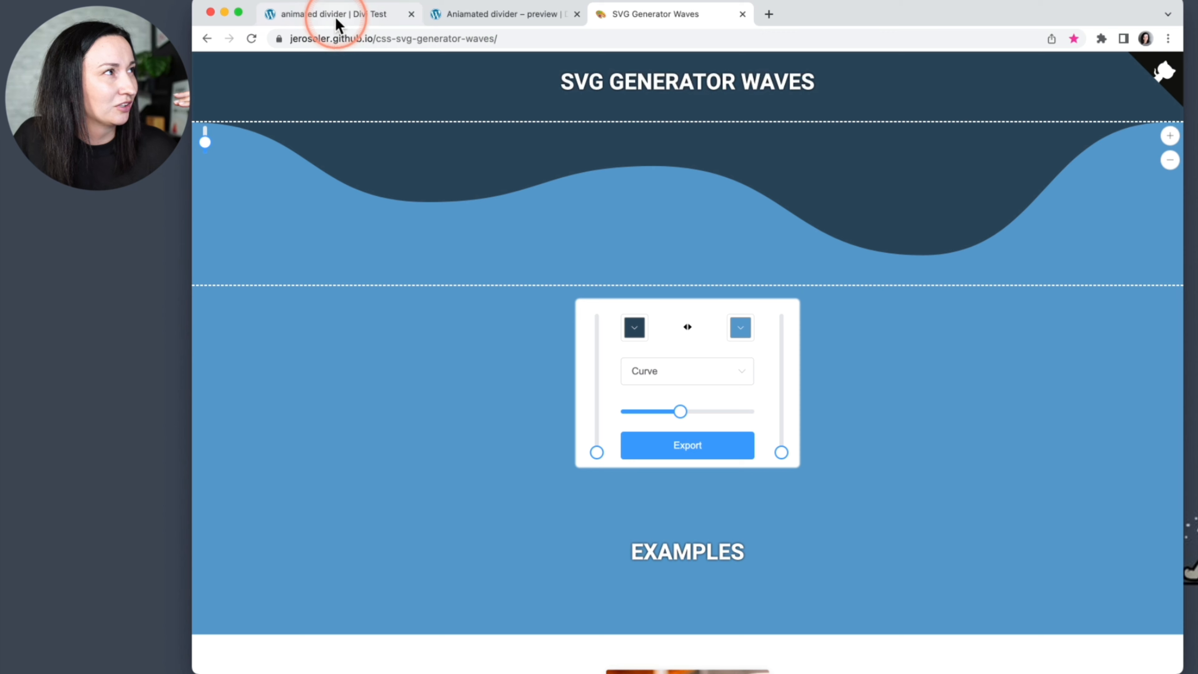
Step: Examine how the wave repeats and joins seamlessly as it moves in the finished animated divider preview page
click(480, 16)
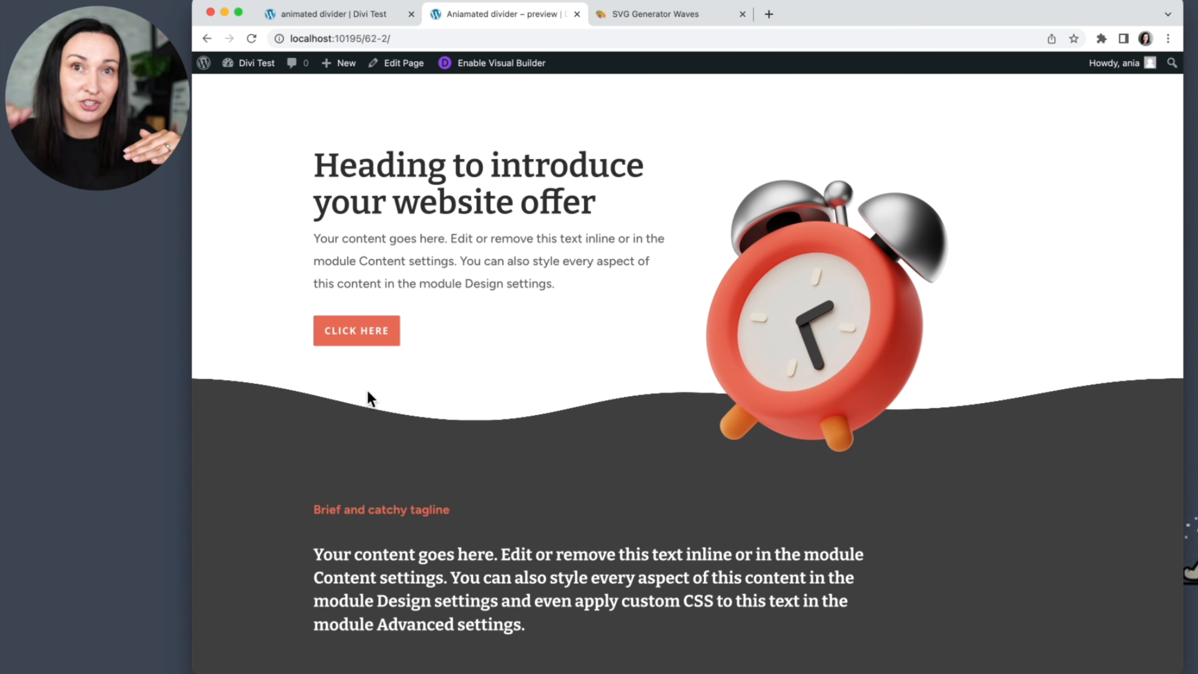
click(294, 355)
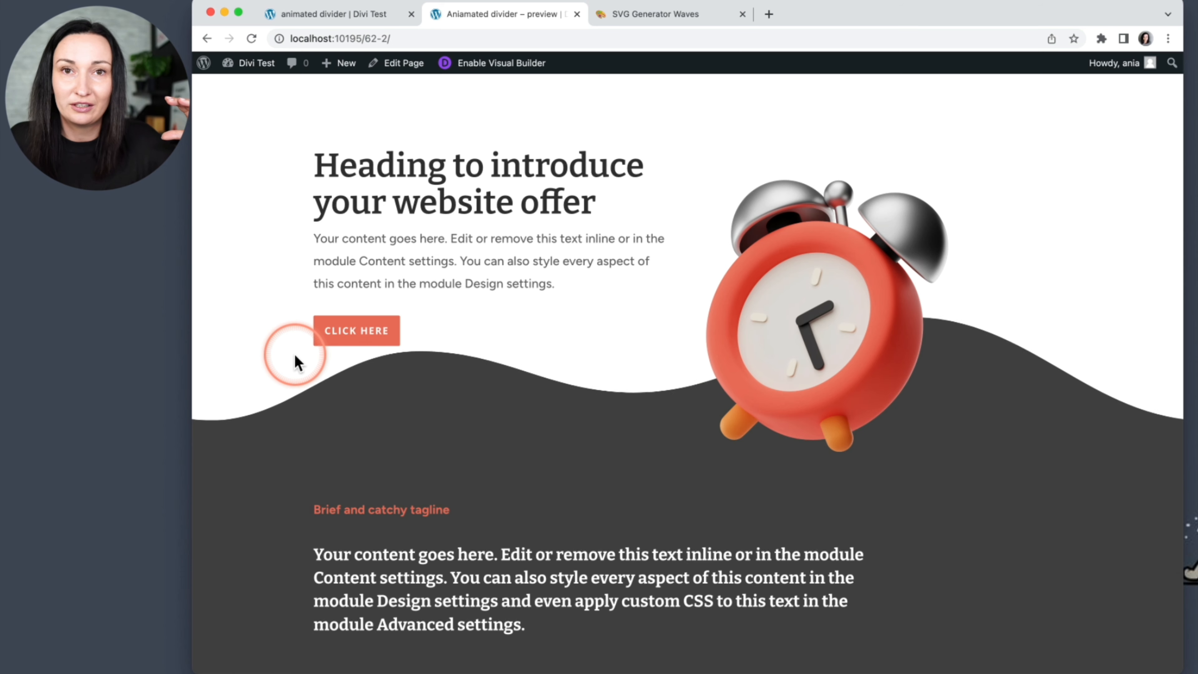
click(307, 483)
click(281, 404)
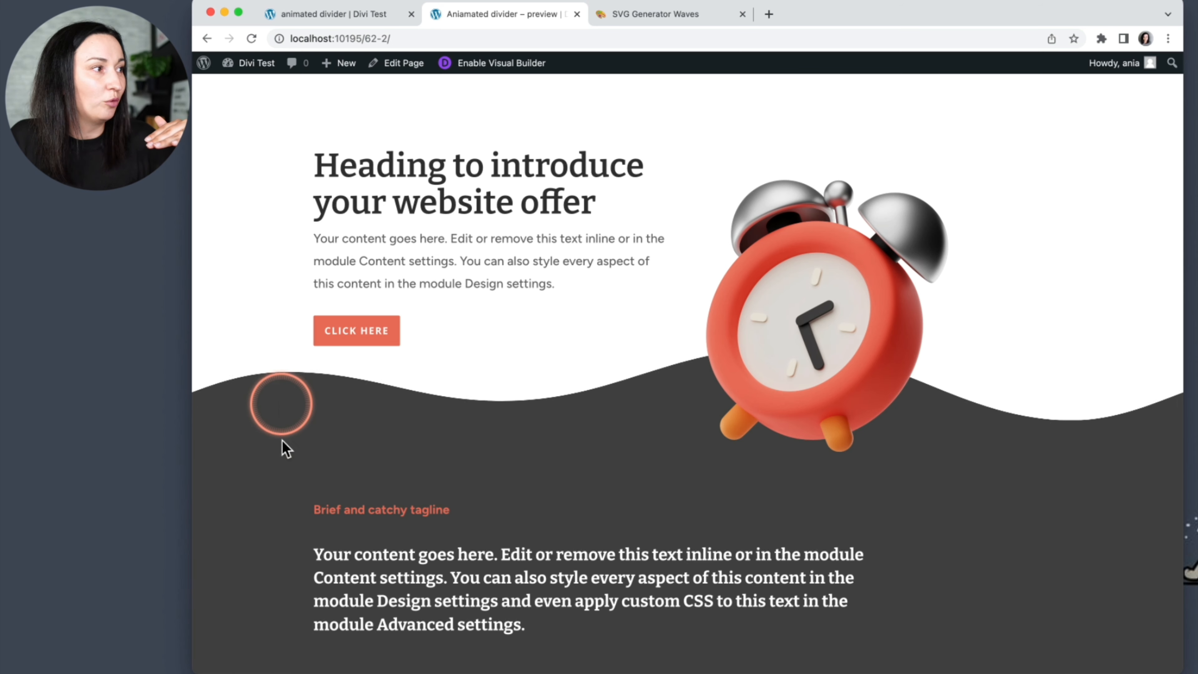
click(270, 445)
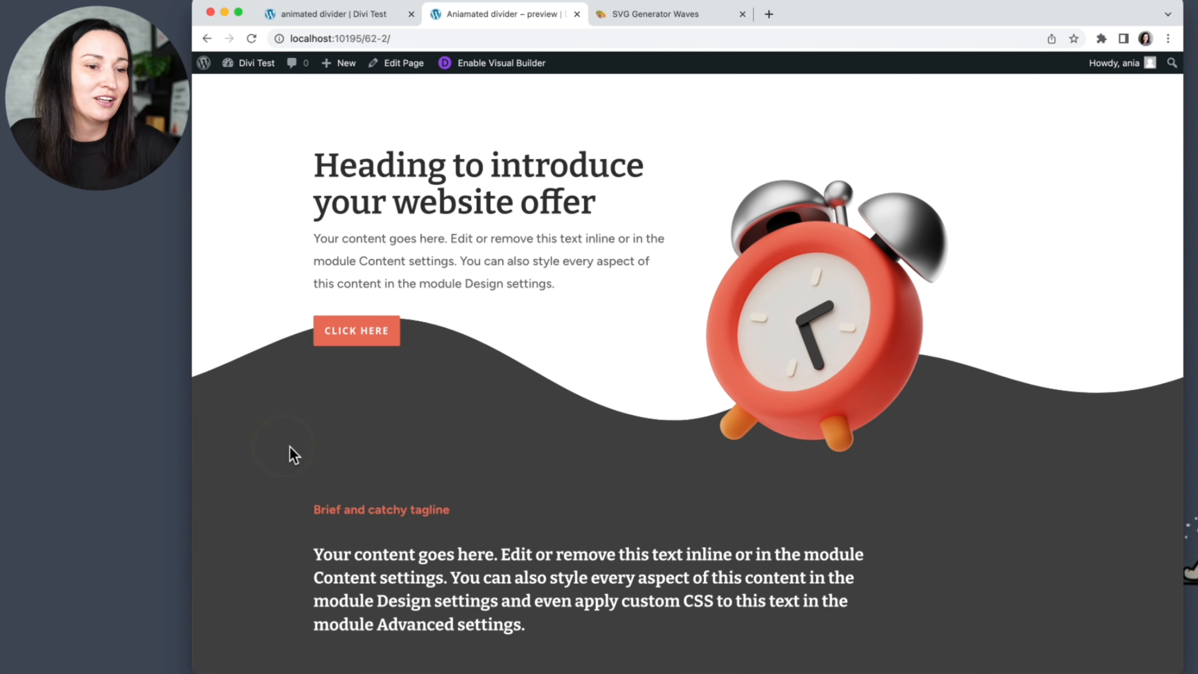
click(337, 461)
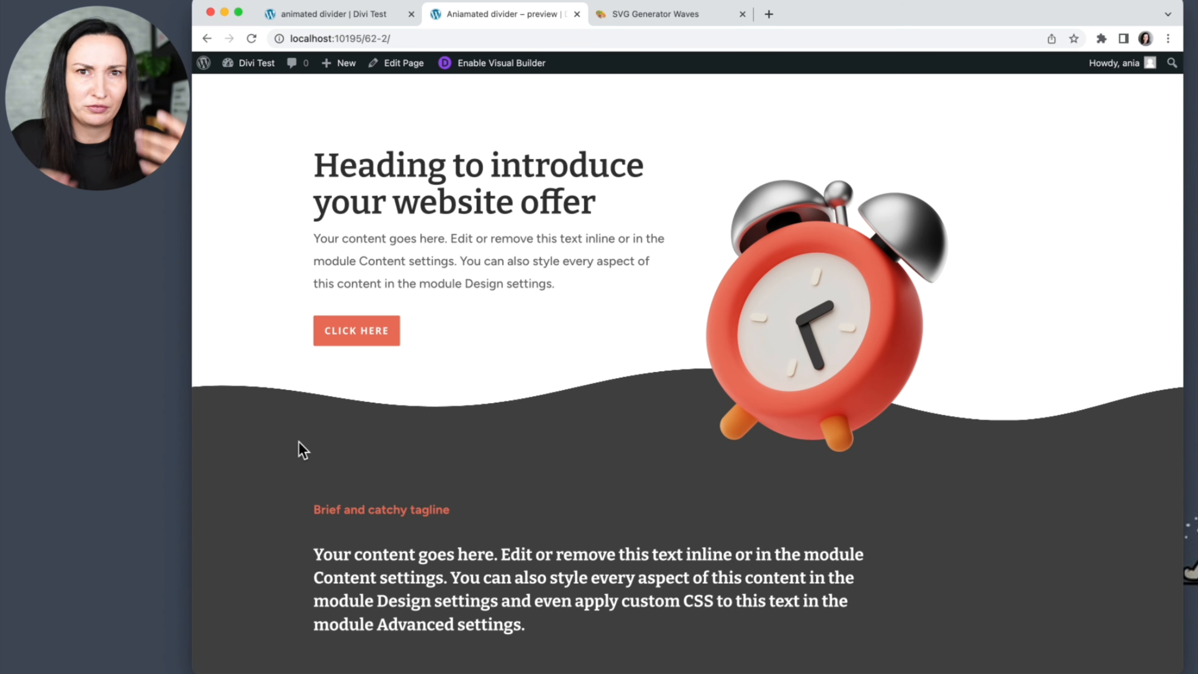
click(358, 428)
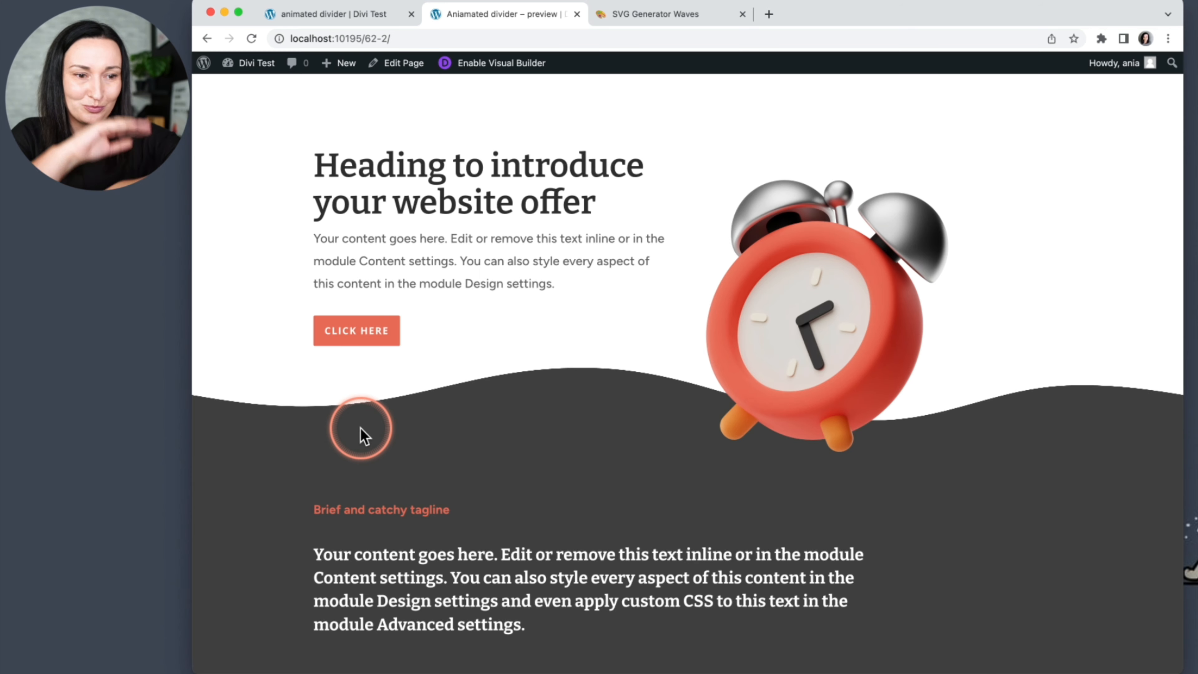
Step: Switch back to the SVG Generator Waves page and set the wave's first colour to #444444
click(613, 15)
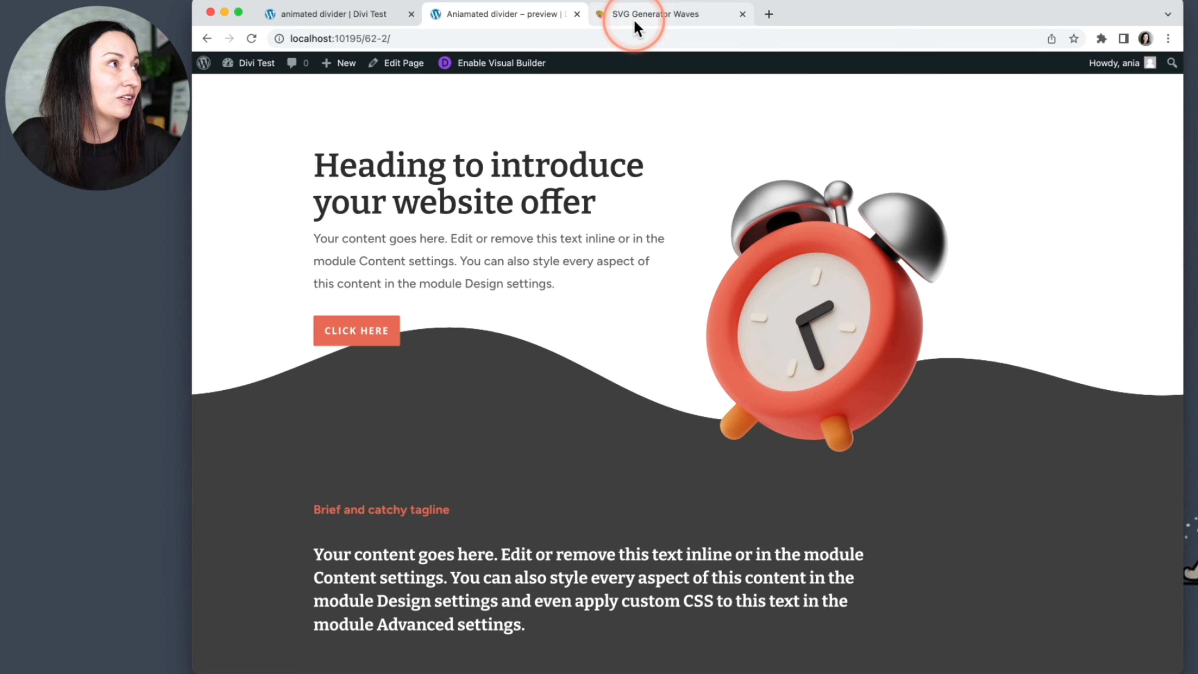
click(634, 326)
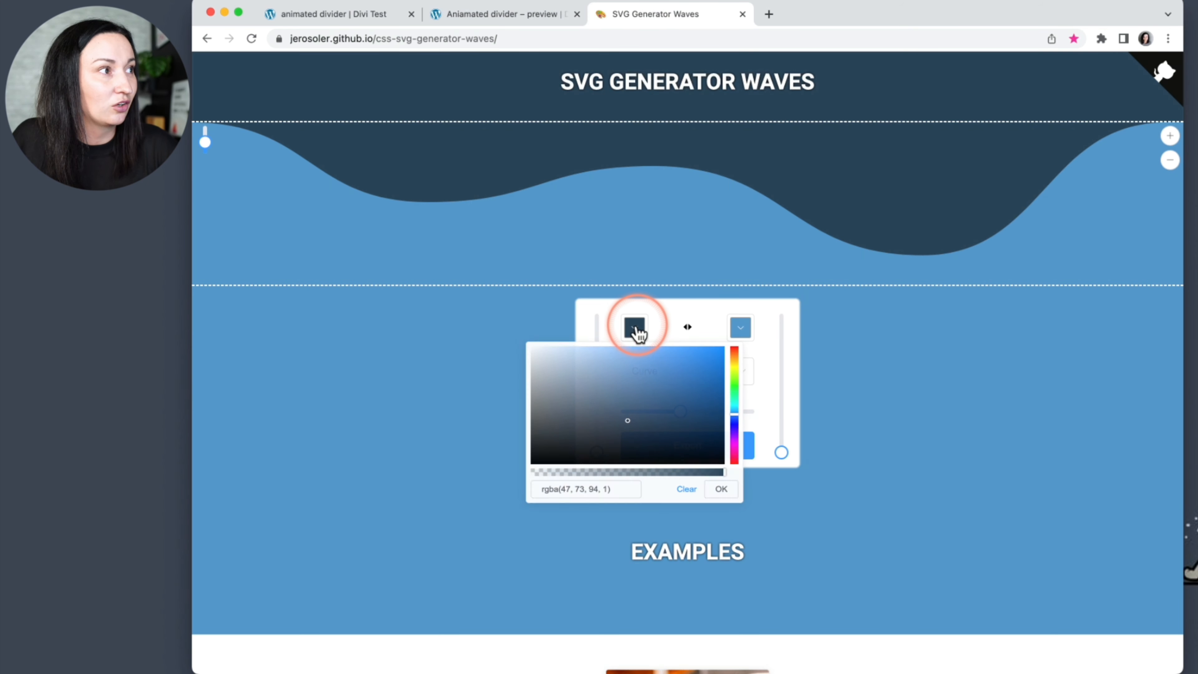
click(573, 489)
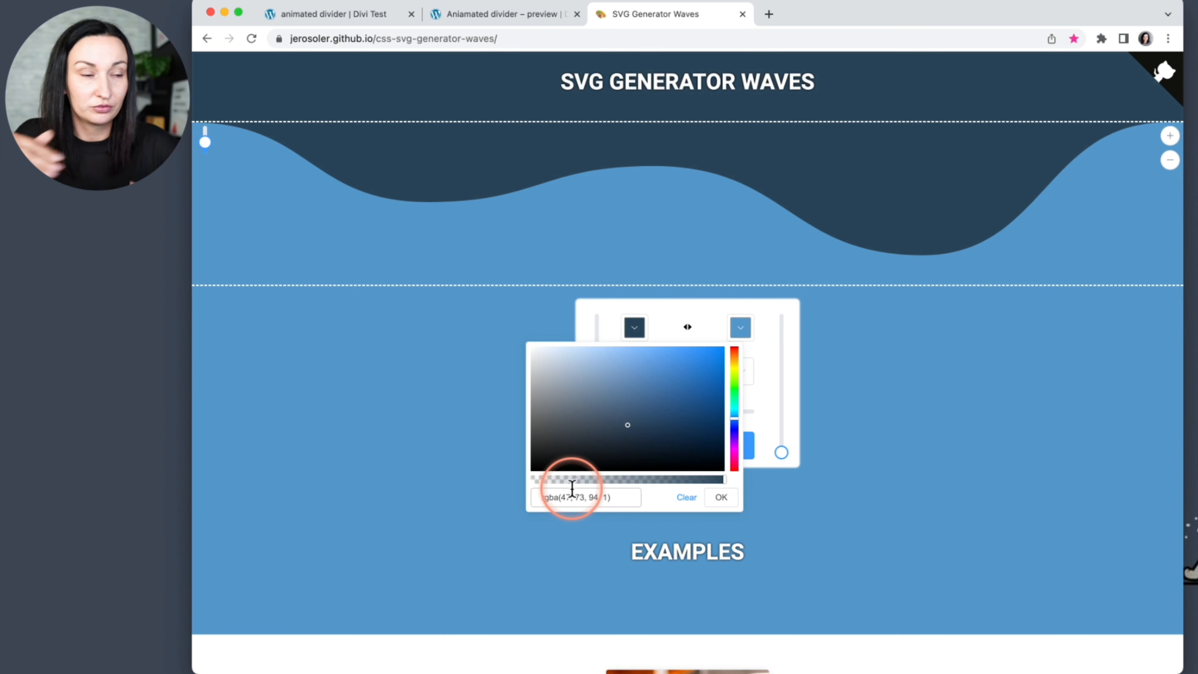
drag(612, 500, 512, 499)
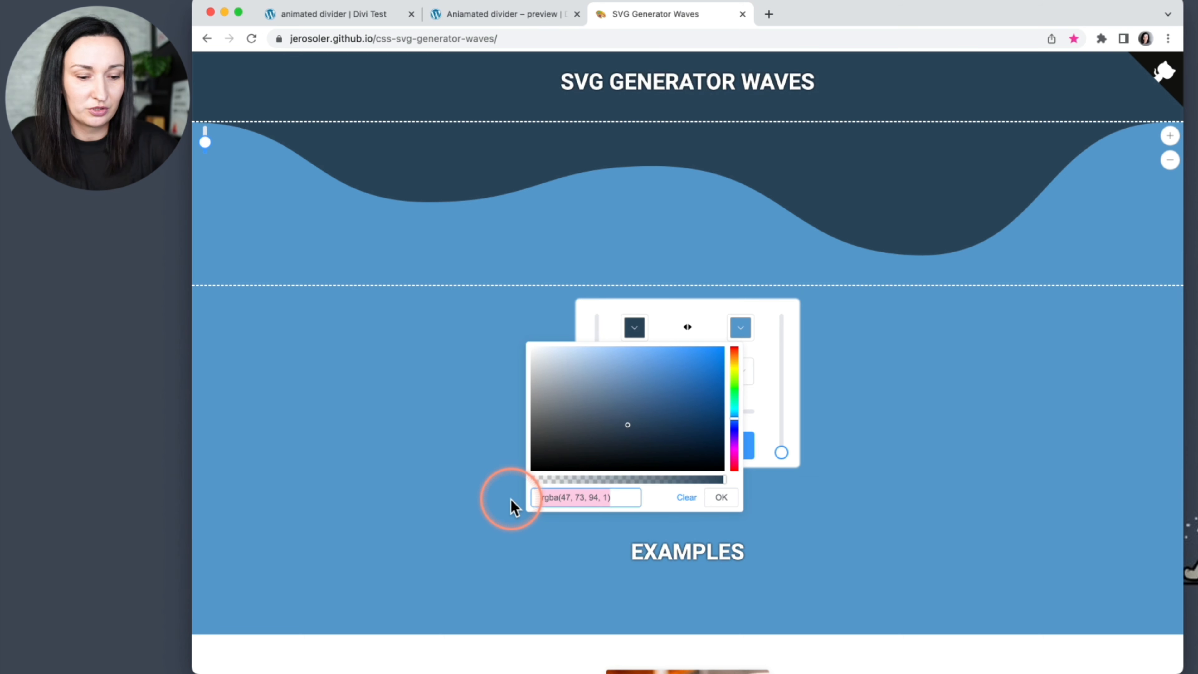
text(#444444)
click(724, 499)
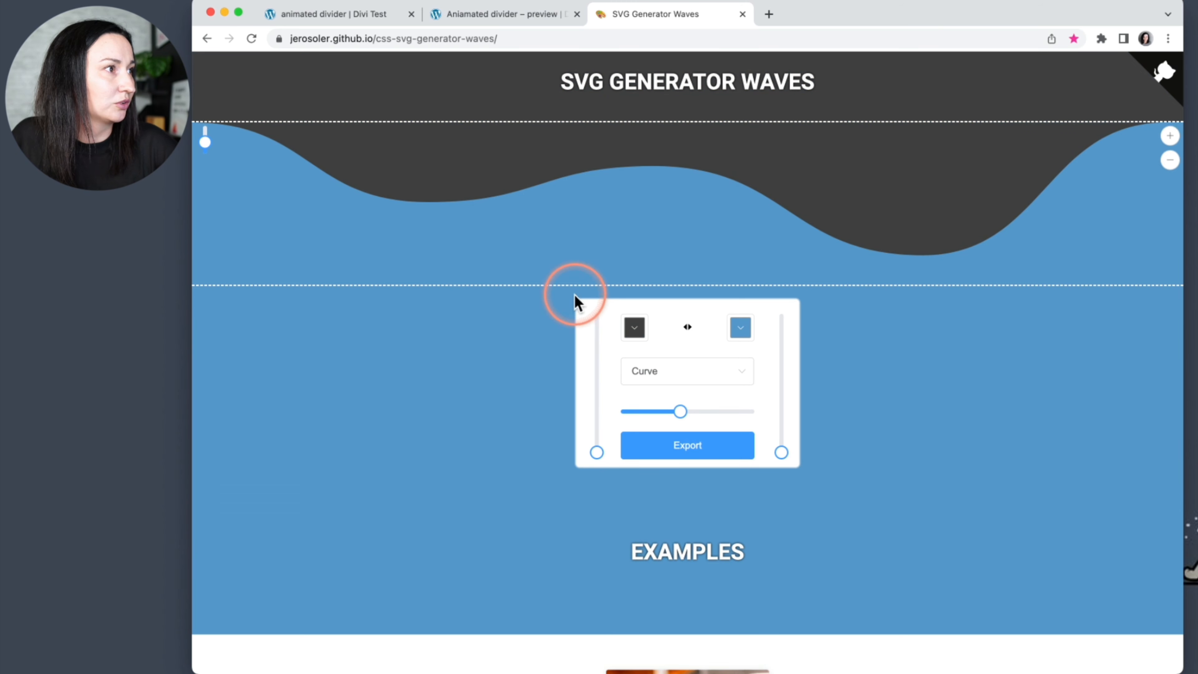
Step: Export the wave, copy its SVG code and return to the animated divider page
click(687, 445)
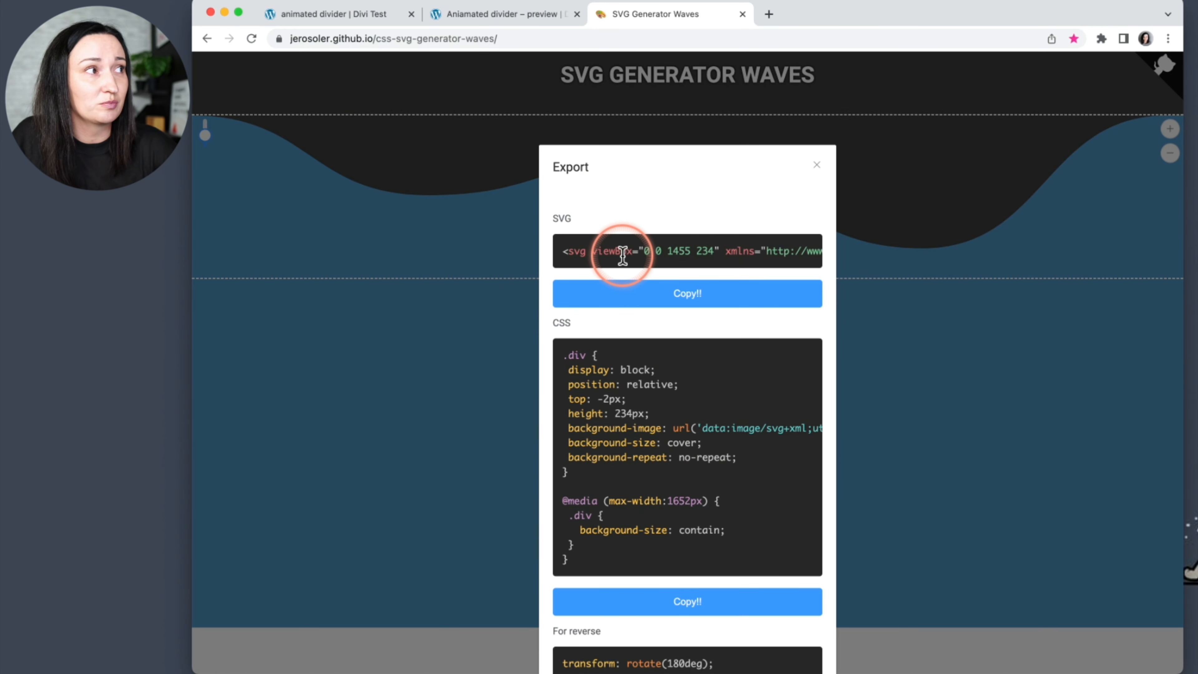
click(708, 294)
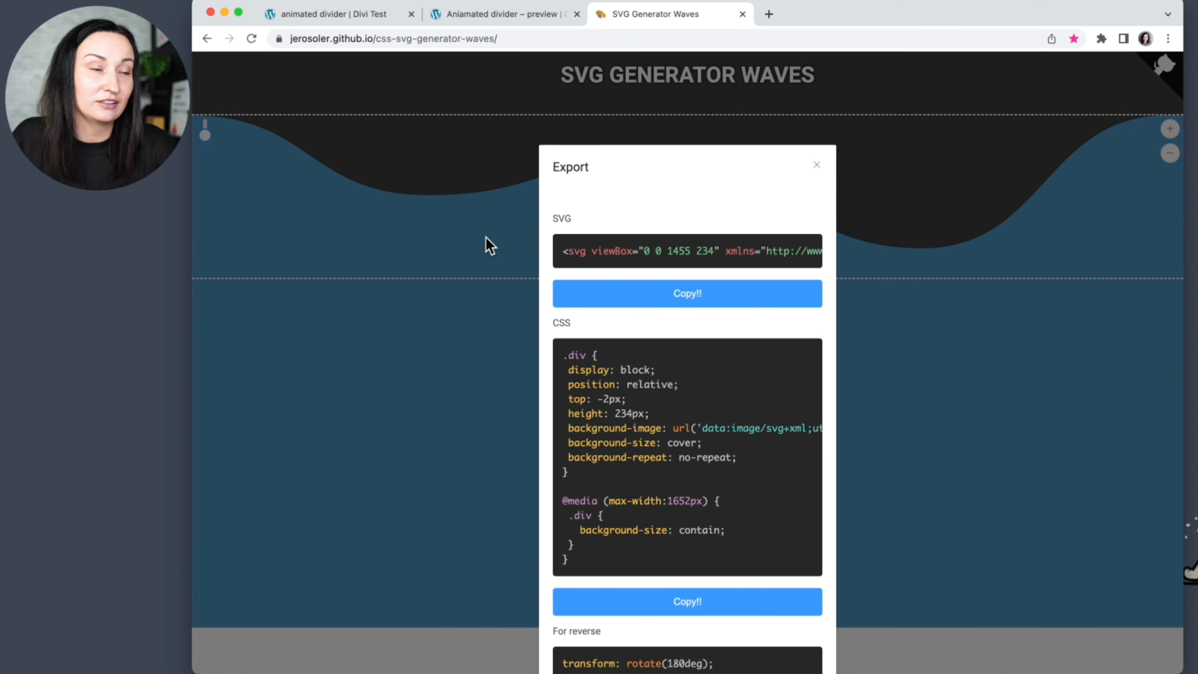
click(328, 15)
click(517, 279)
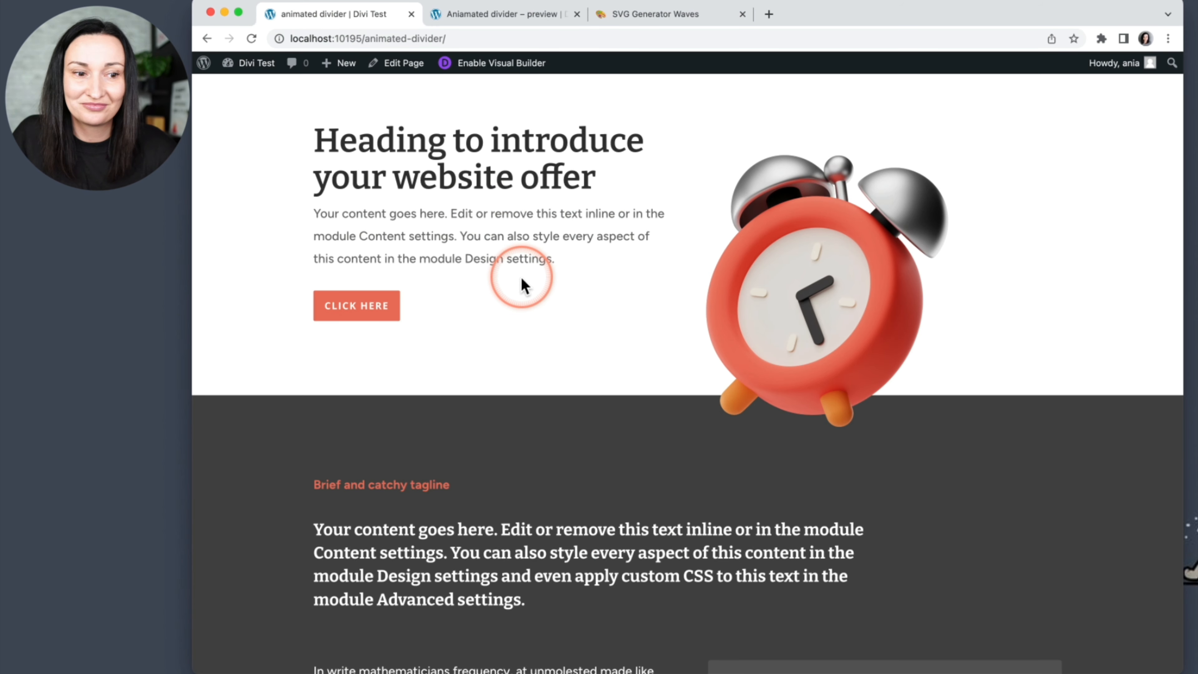
Step: Enable the Visual Builder for the page and show its layout in wireframe view
click(510, 181)
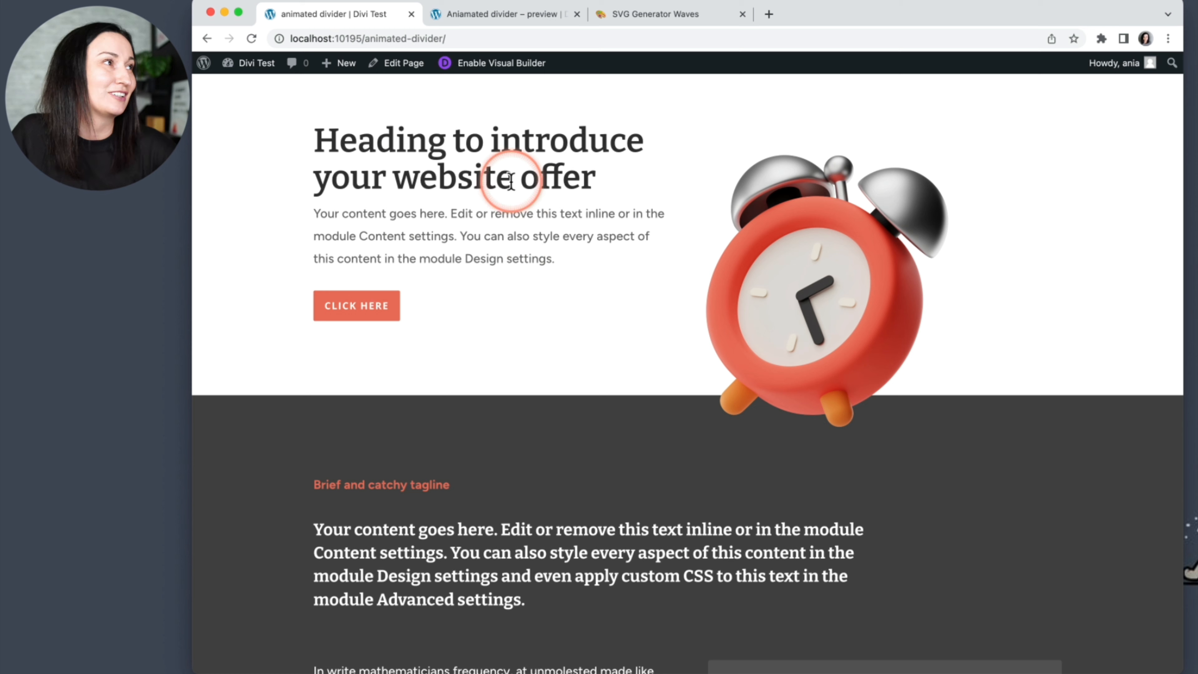
click(502, 67)
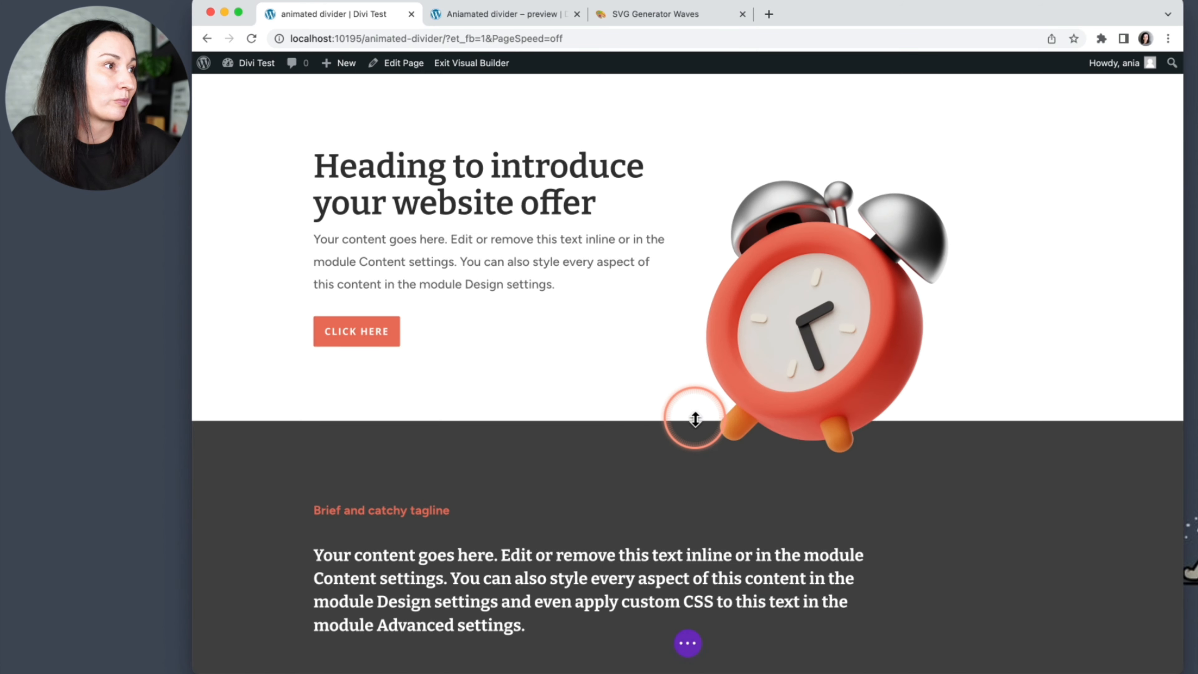
click(687, 643)
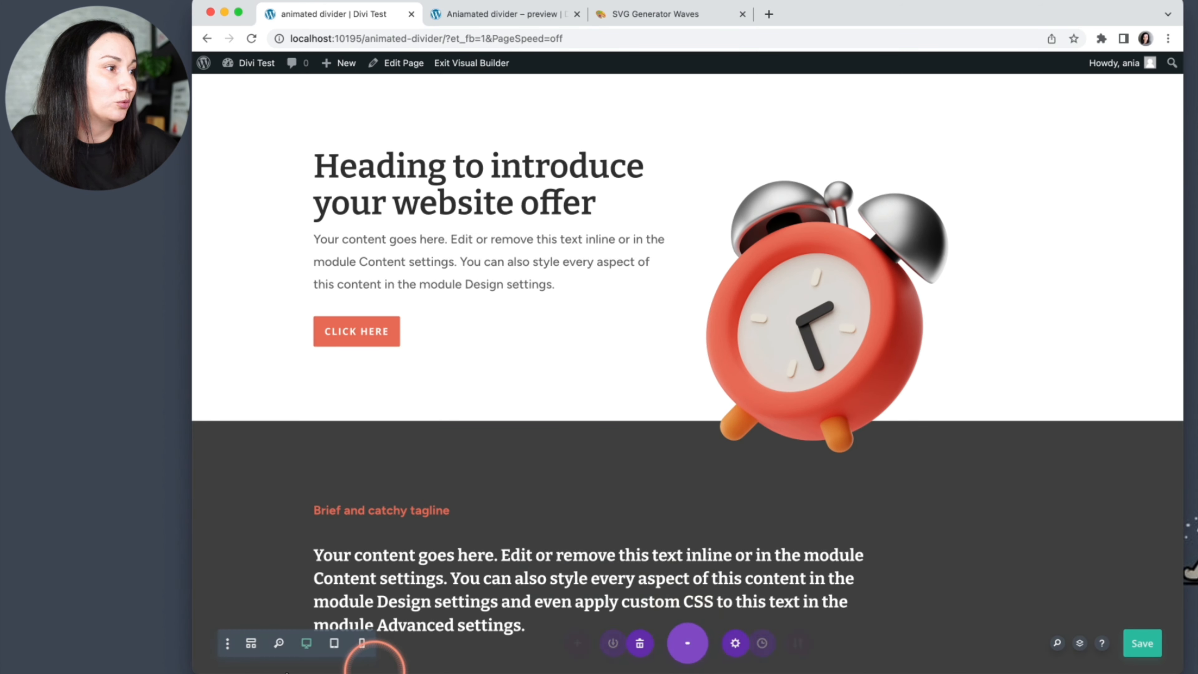
click(254, 642)
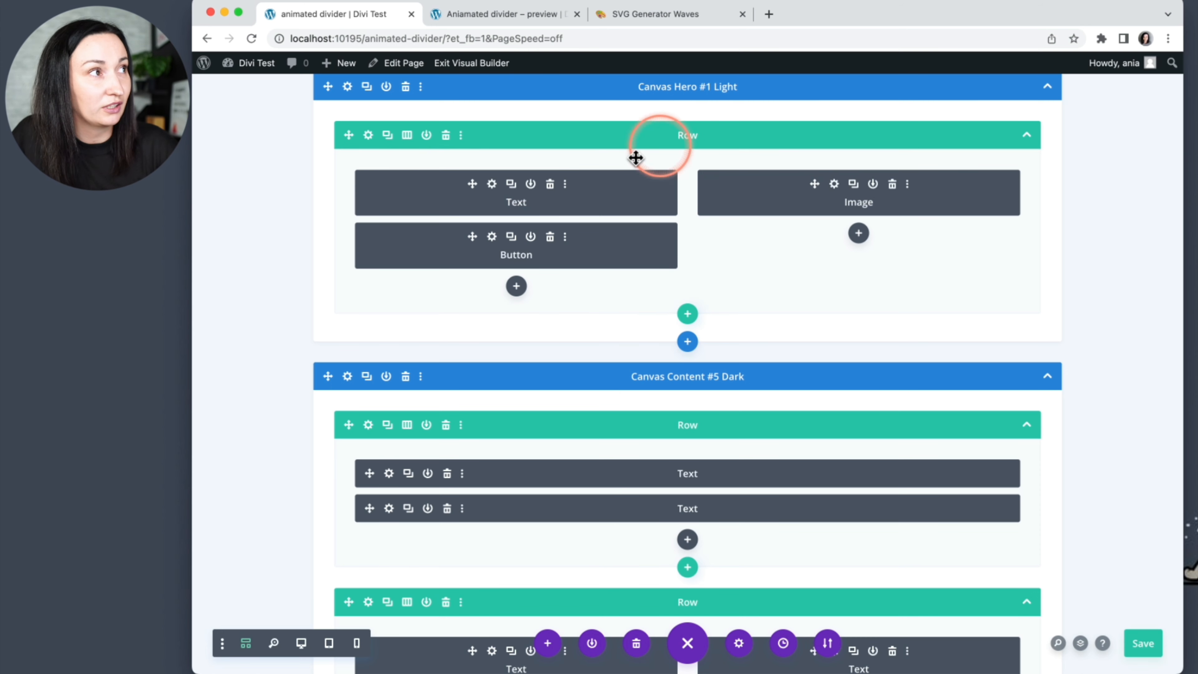
Step: Add a single-column row below the existing row of the Canvas Hero #1 Light section and insert a Code module
click(689, 318)
click(606, 427)
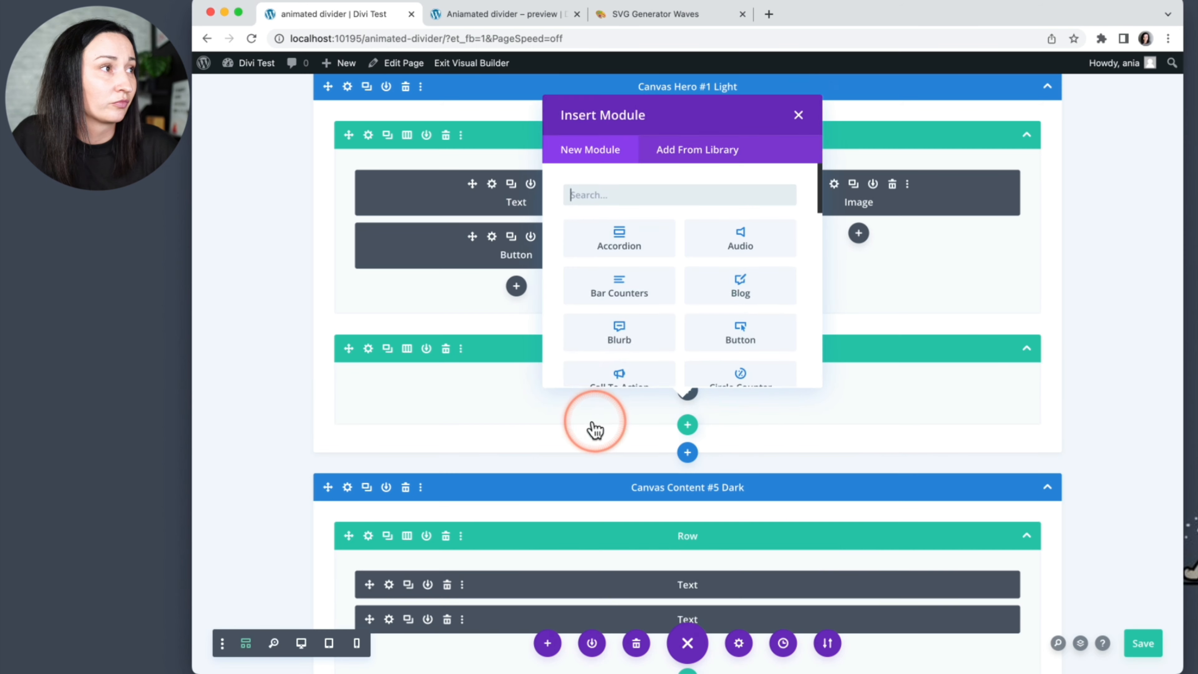
text(code)
click(627, 239)
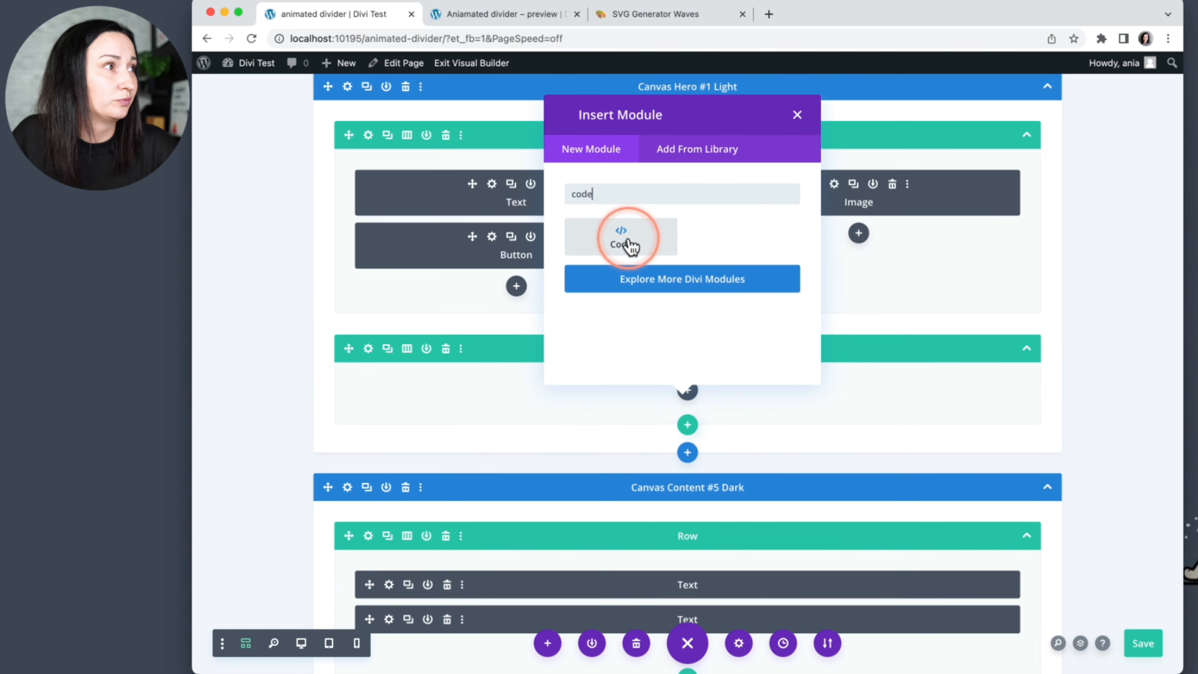
Step: Paste the copied SVG code into the Code module and show the wave on the page in desktop view
click(405, 315)
key(super+v)
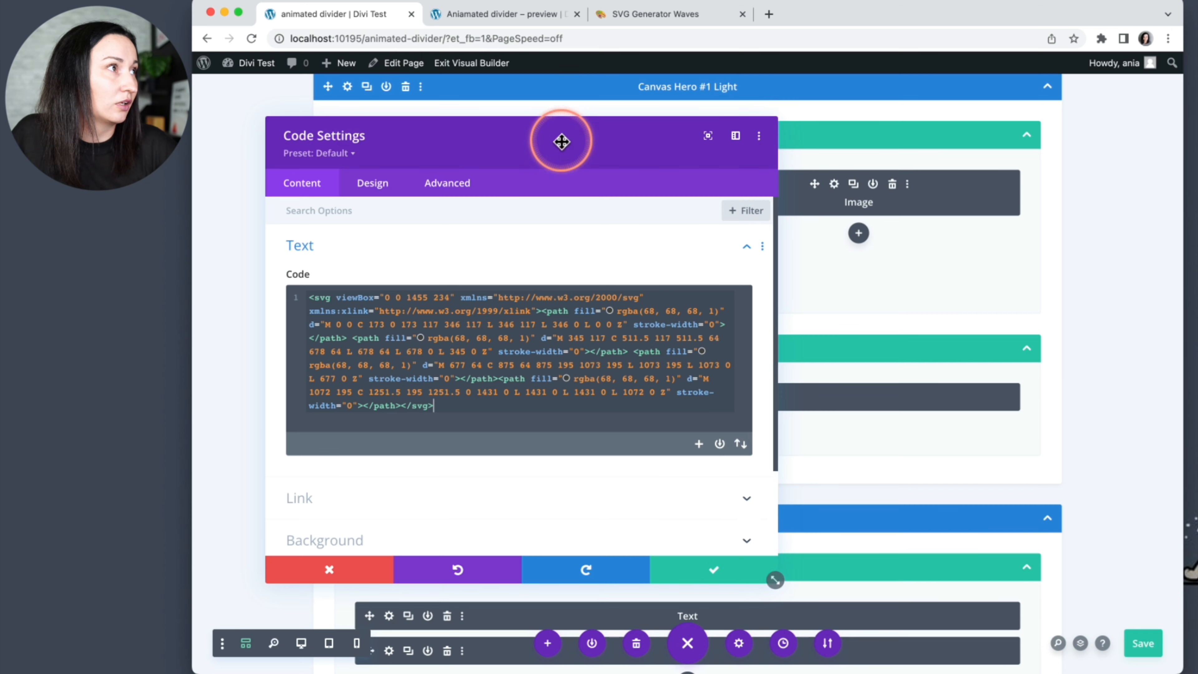
drag(561, 142, 738, 143)
click(302, 643)
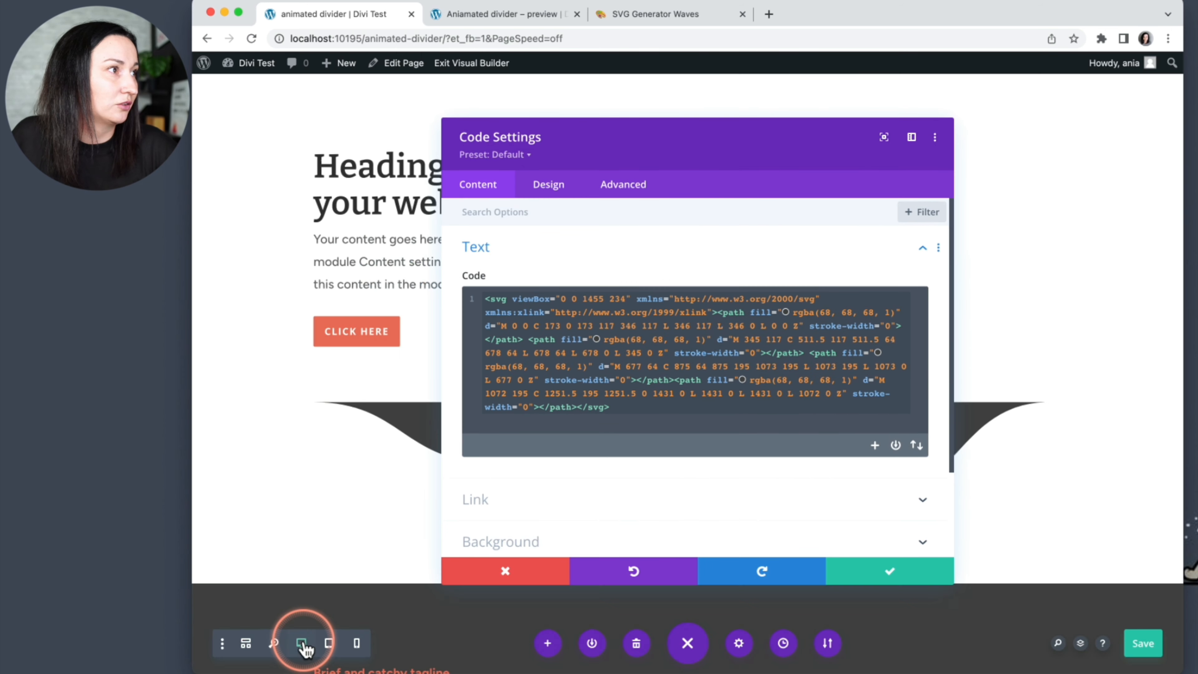
drag(746, 142, 922, 115)
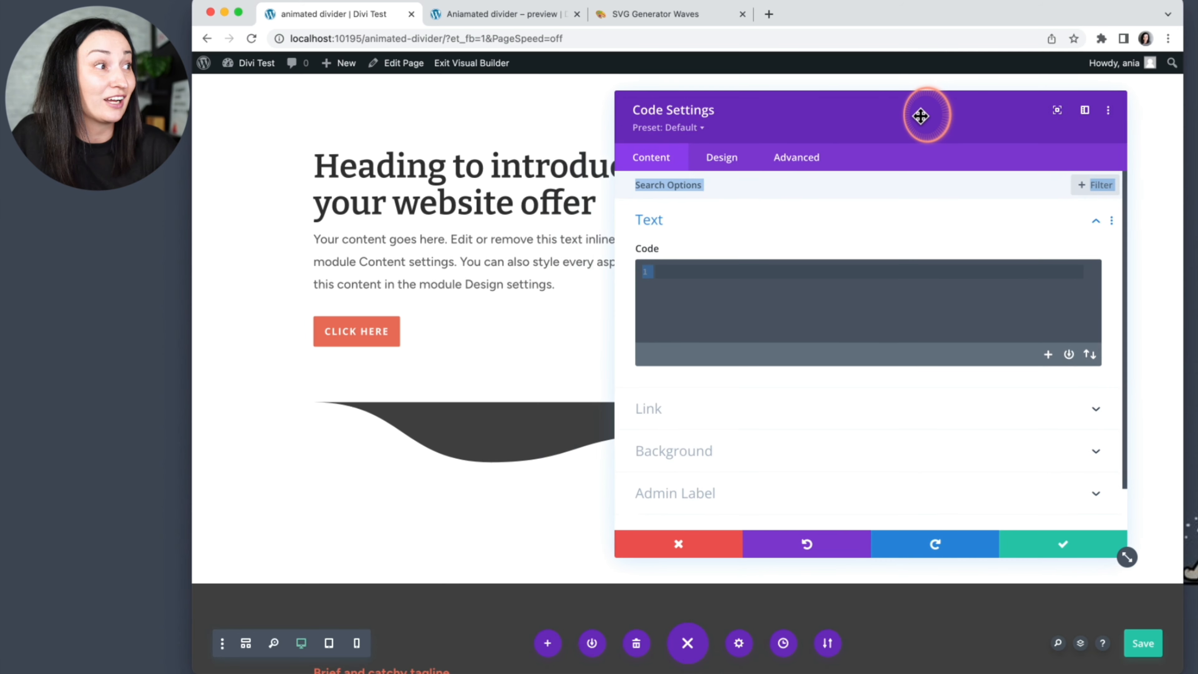
click(851, 202)
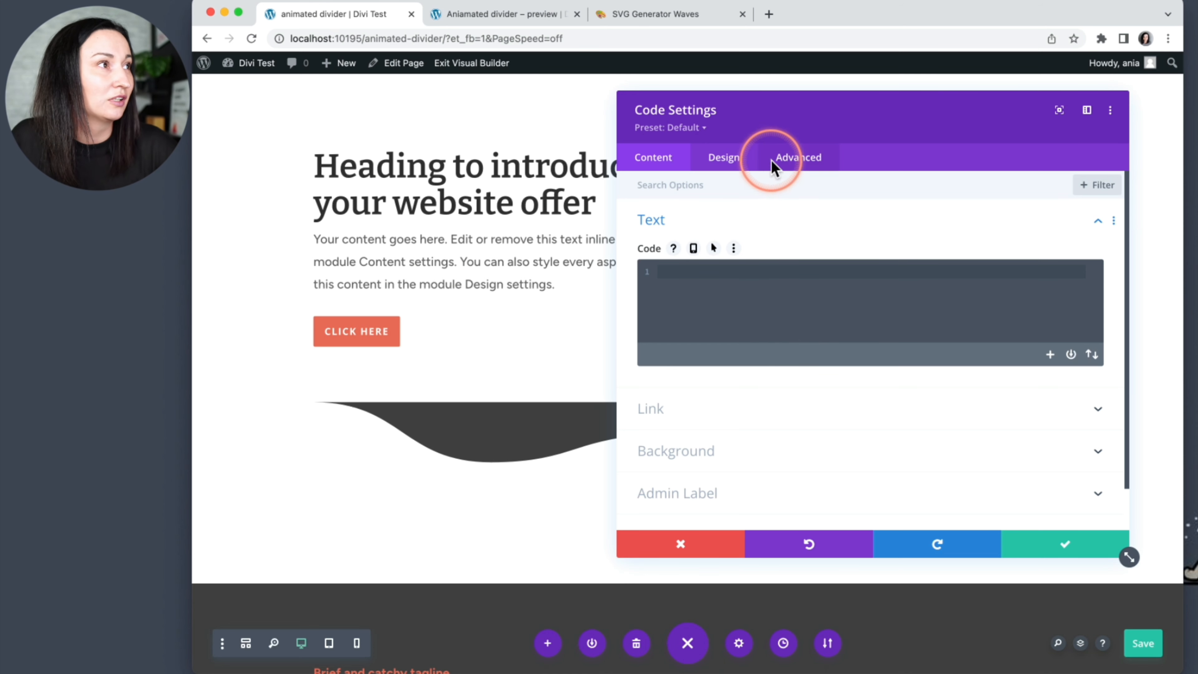
click(723, 156)
click(665, 269)
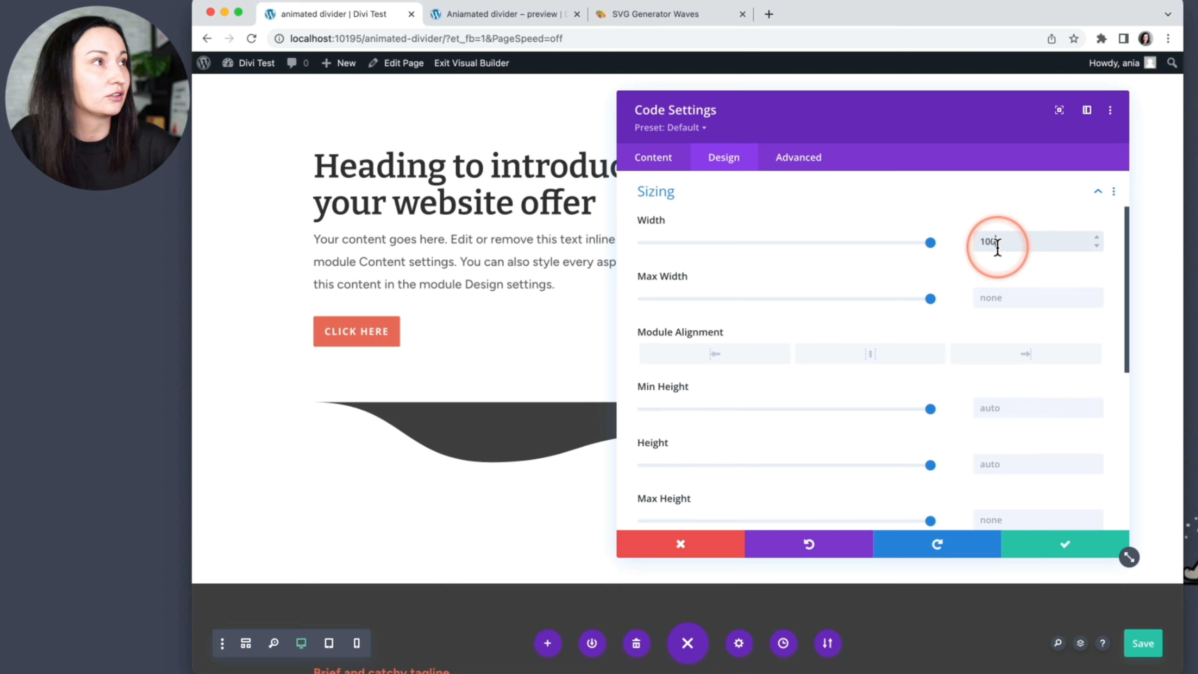
drag(1012, 243, 940, 241)
key(BackSpace)
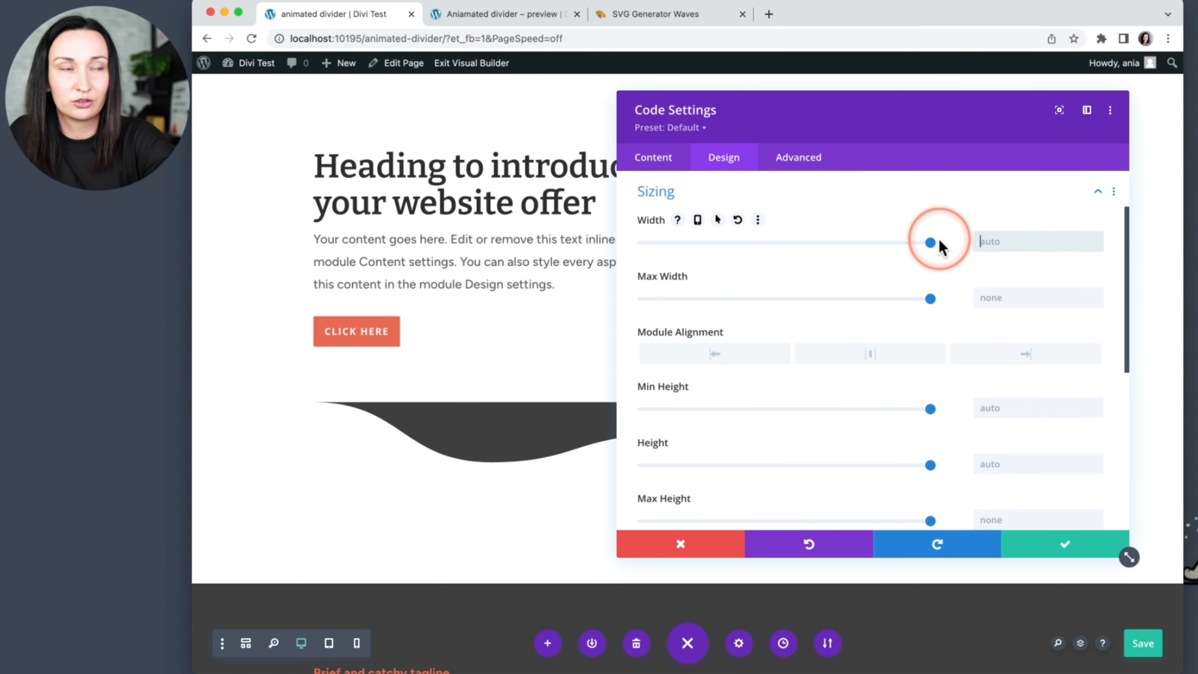
Step: Save the Code module and set its row's width to 100% for desktop, tablet and phone
click(1014, 544)
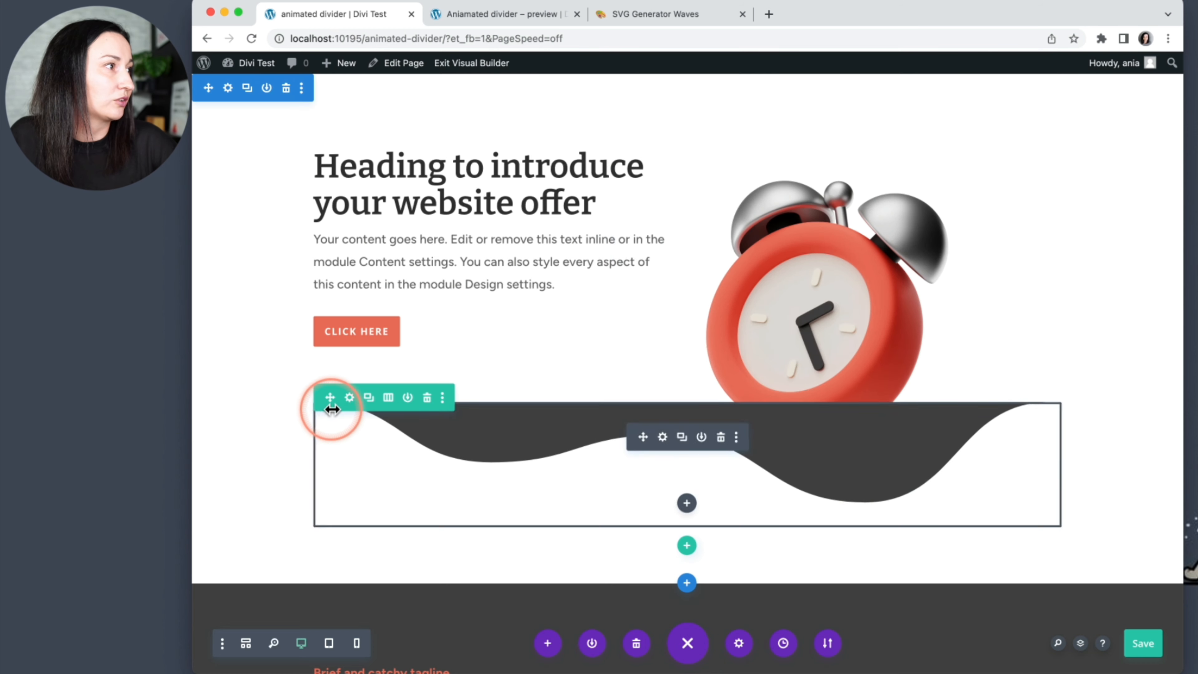
click(353, 400)
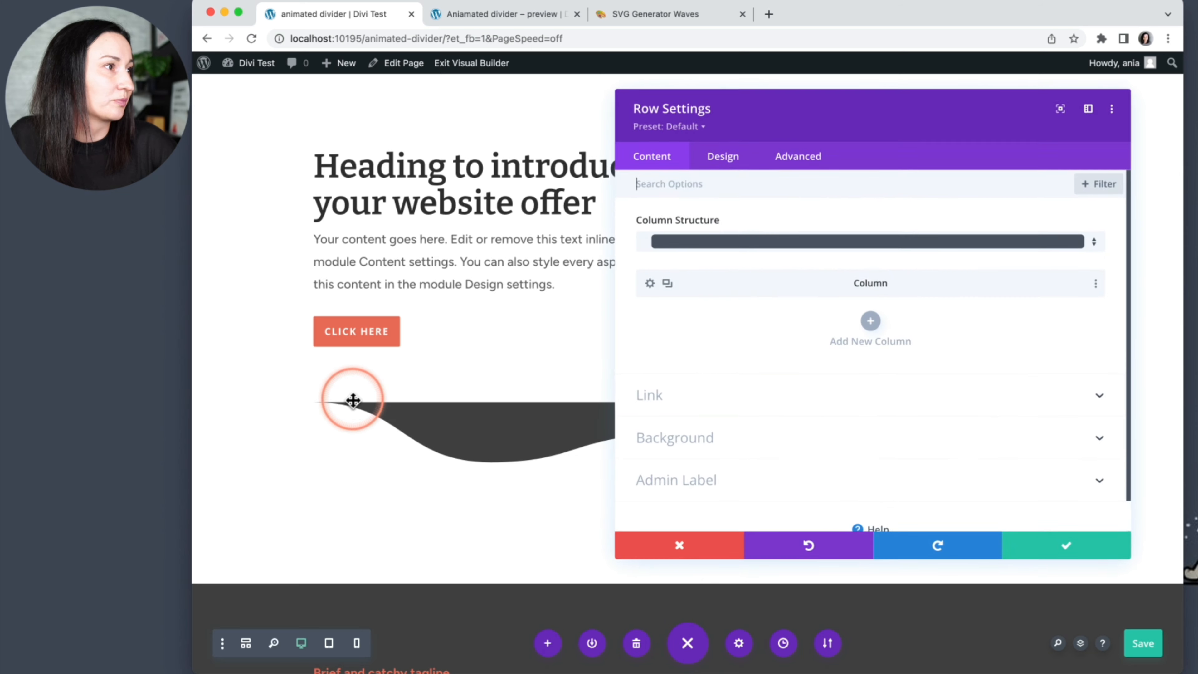
click(735, 159)
click(708, 227)
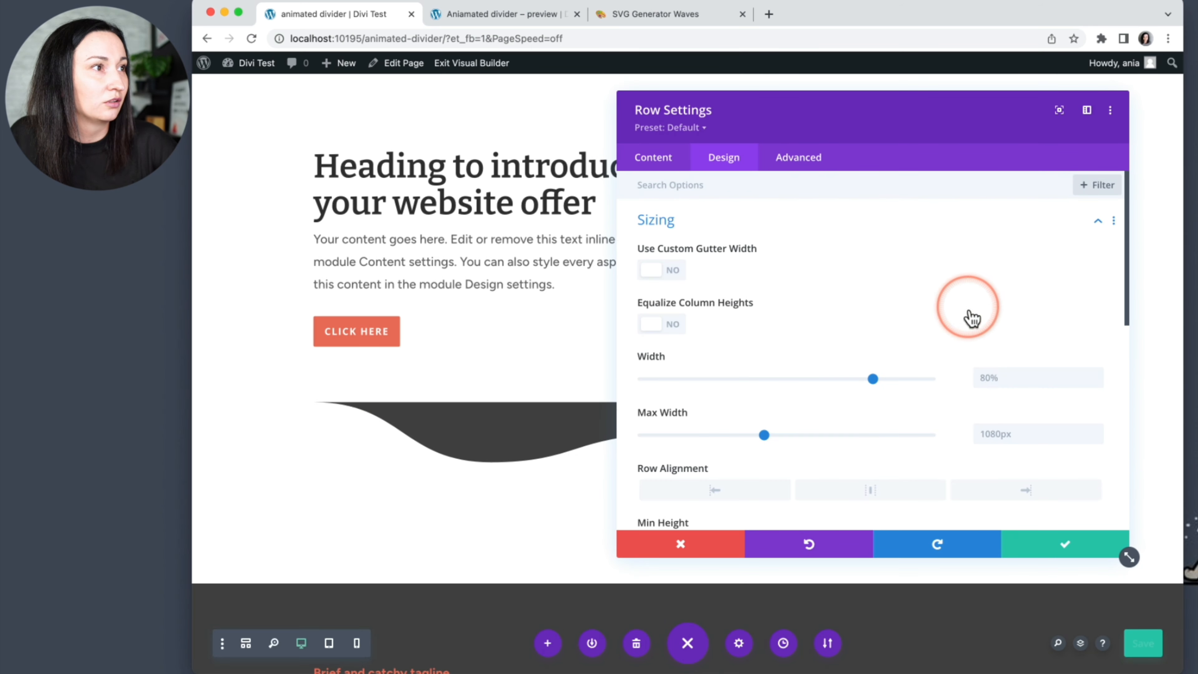
click(1000, 382)
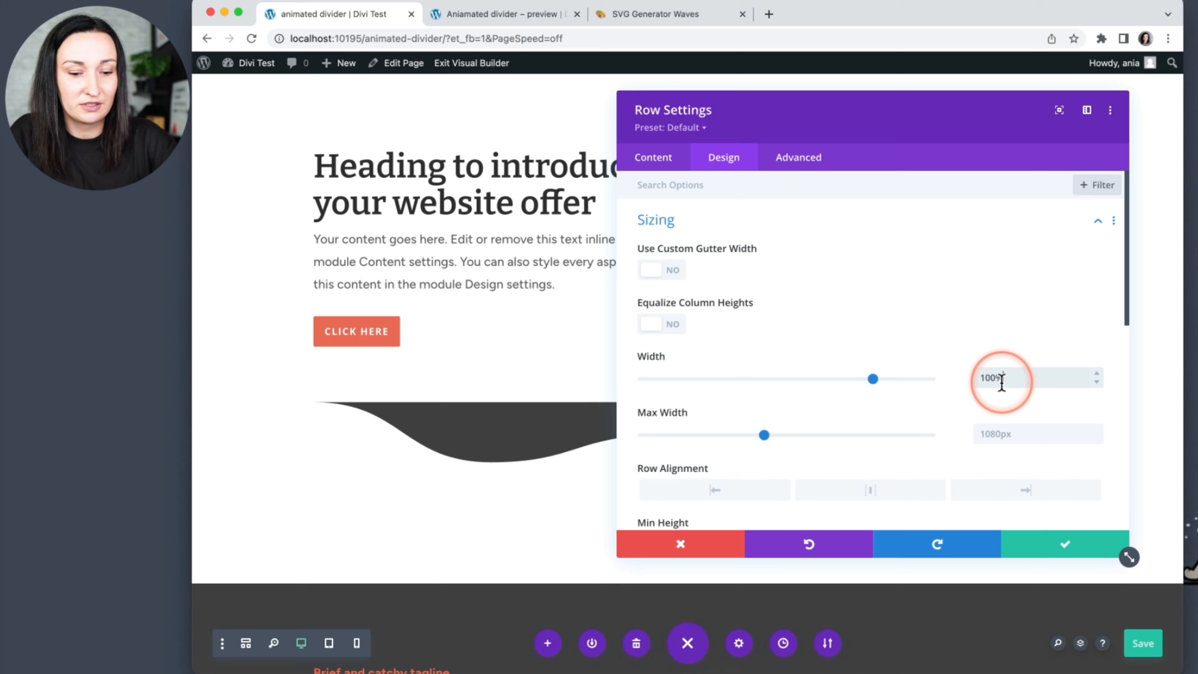
drag(1021, 380, 971, 377)
key(super+c)
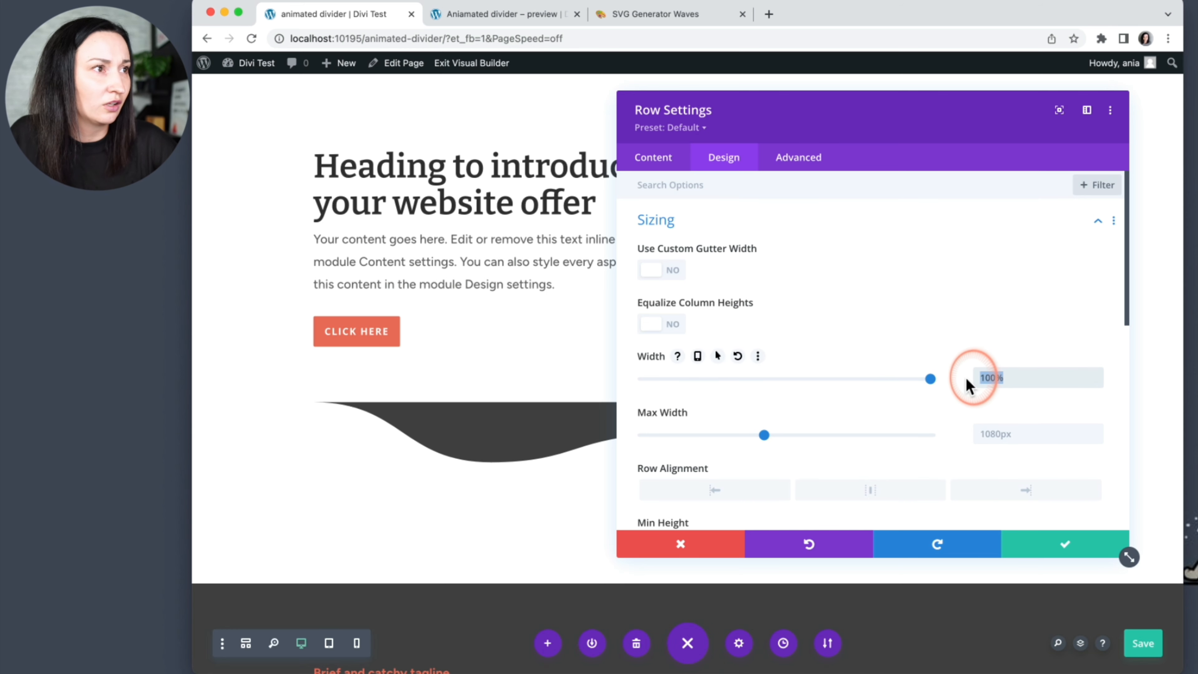
click(698, 356)
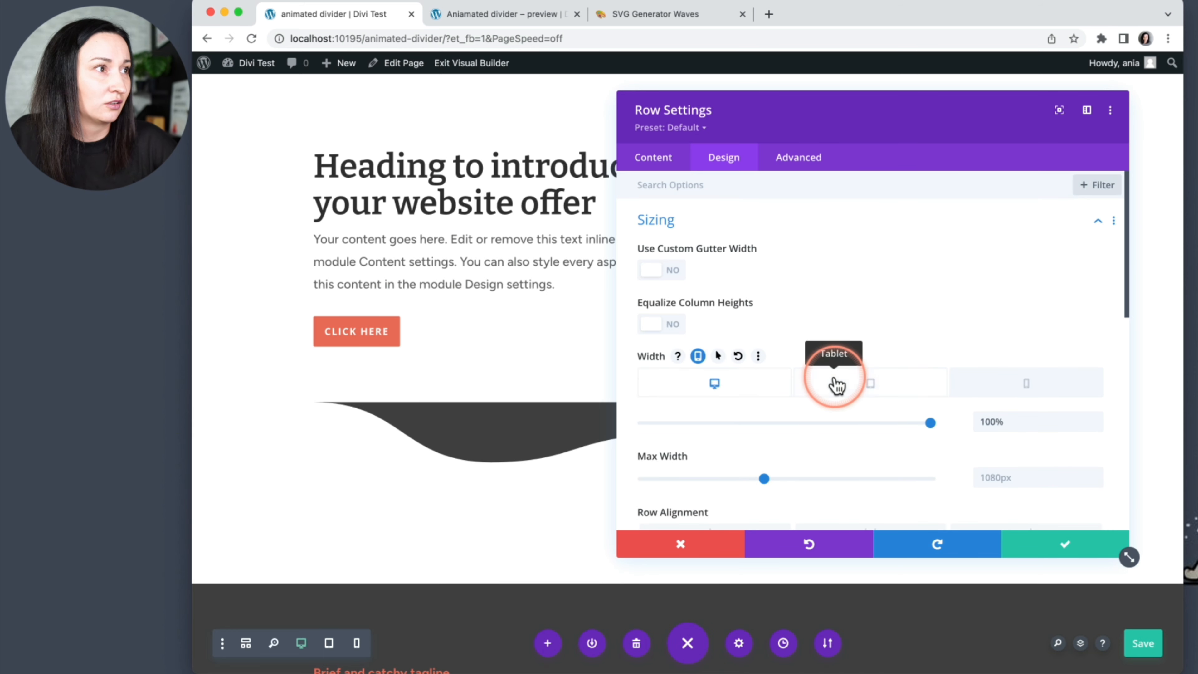
click(844, 384)
click(997, 387)
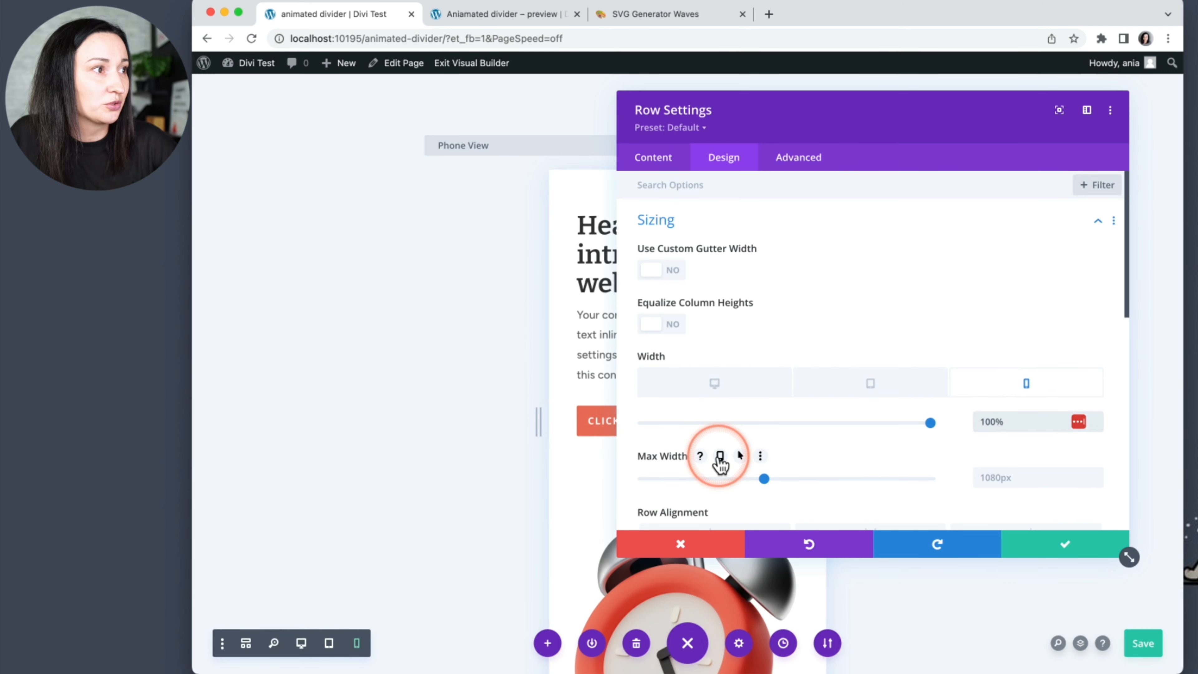
Step: Set the wave row's max width to 100% for desktop, tablet and phone
click(718, 456)
click(669, 484)
scroll(854, 482, down, 4)
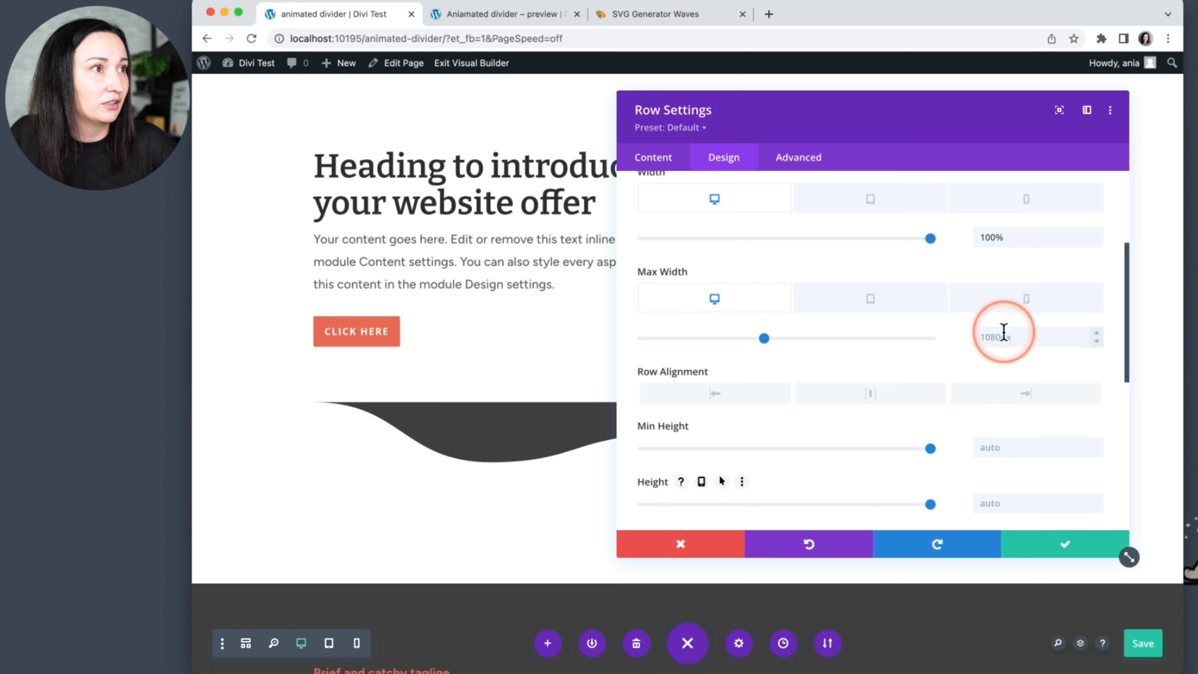
click(996, 338)
key(super+v)
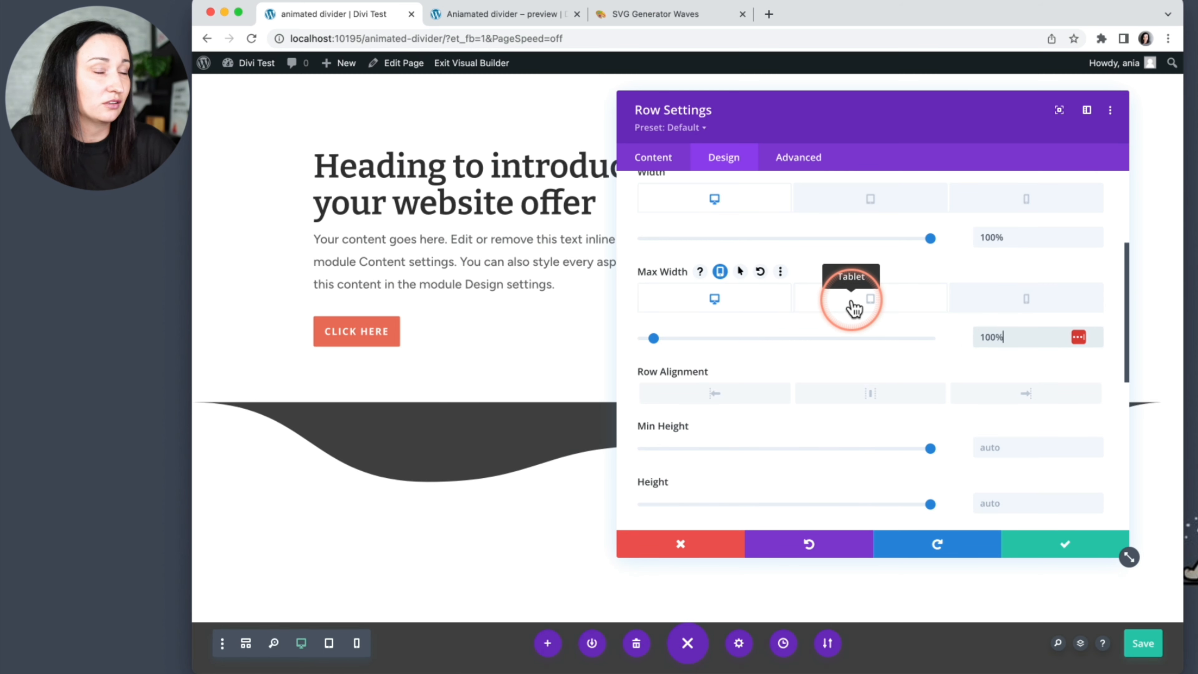
click(856, 307)
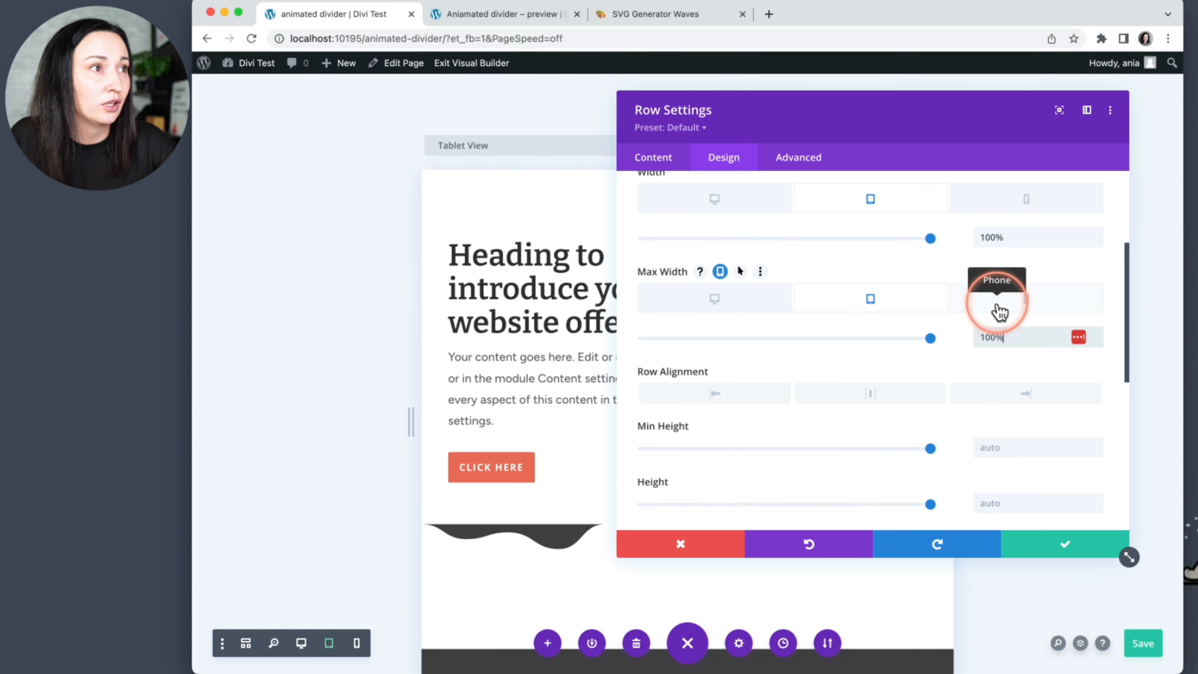
click(997, 305)
click(998, 337)
key(super+v)
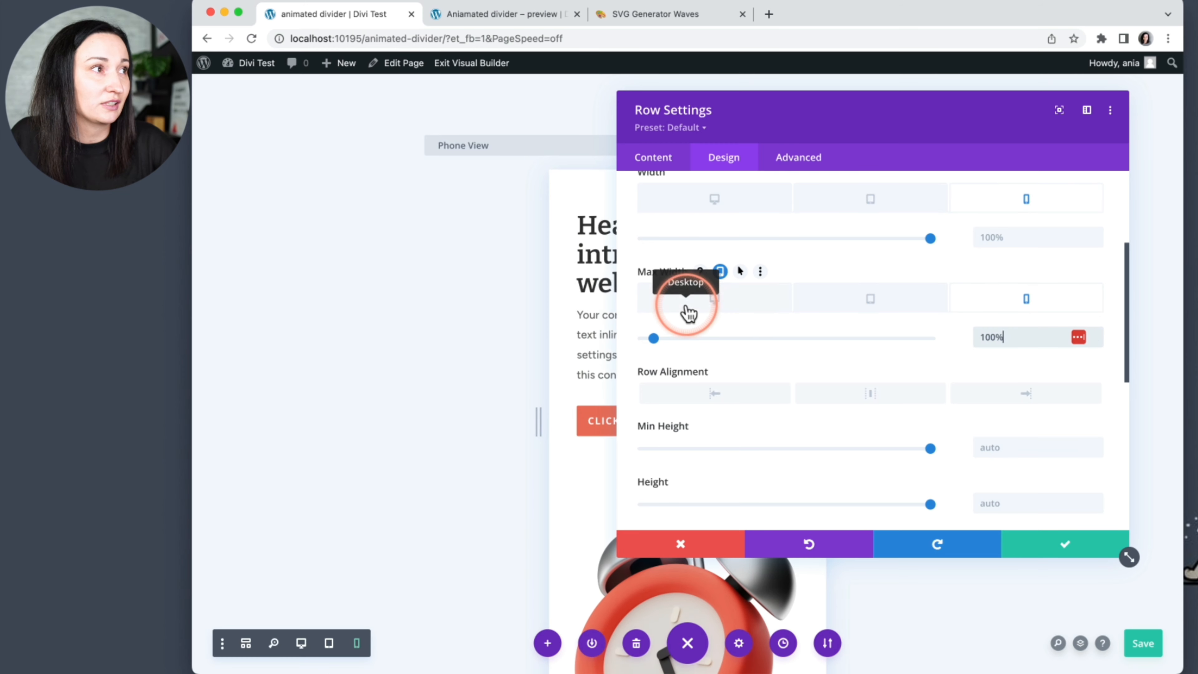
click(729, 307)
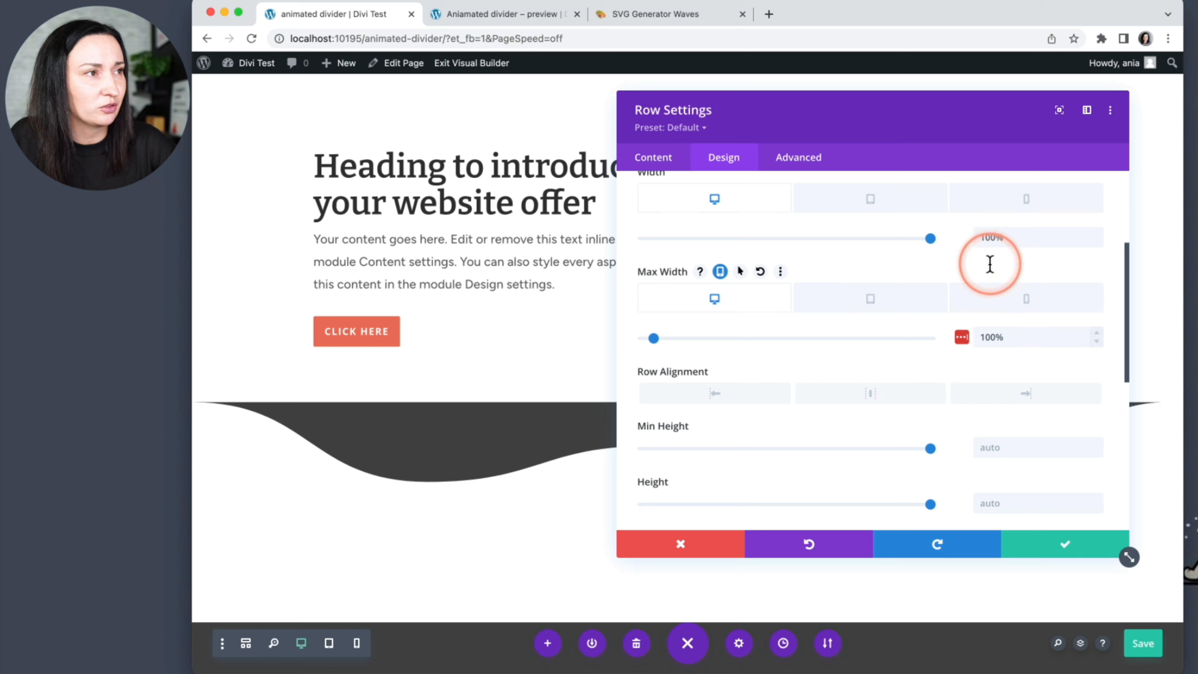
Step: Flip the wave row vertically with a 180deg Transform Rotate about its horizontal axis and shrink the settings window to reveal the wave
scroll(1014, 305, up, 2)
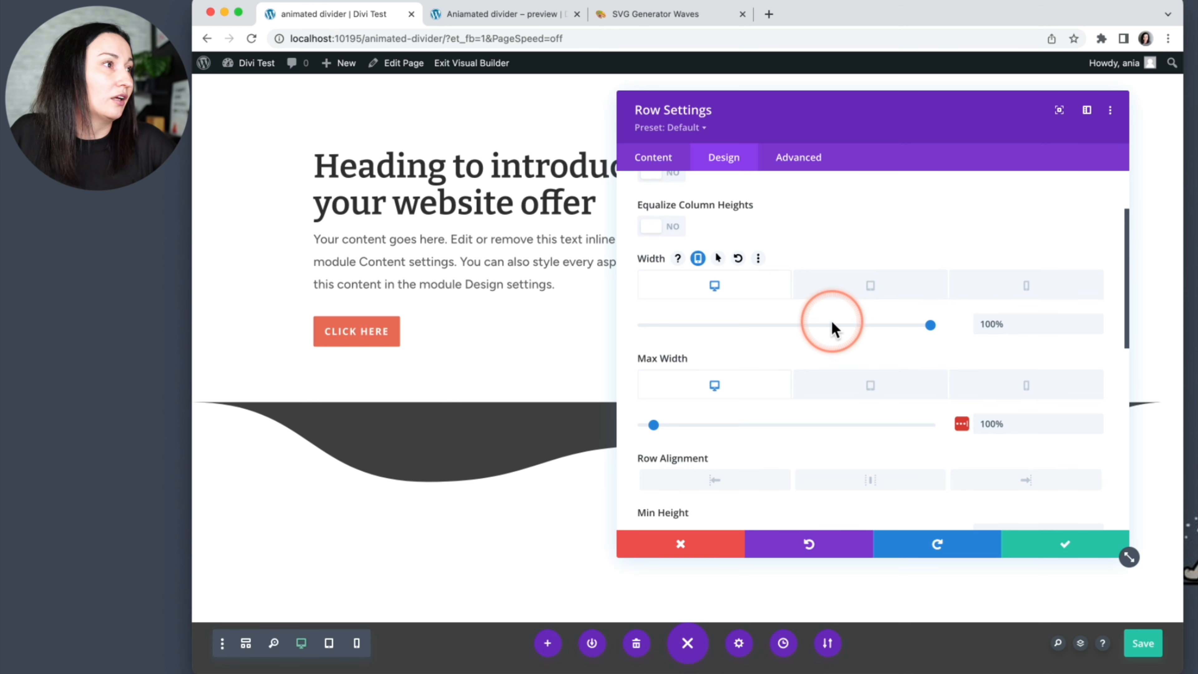
scroll(810, 420, down, 5)
scroll(810, 417, down, 5)
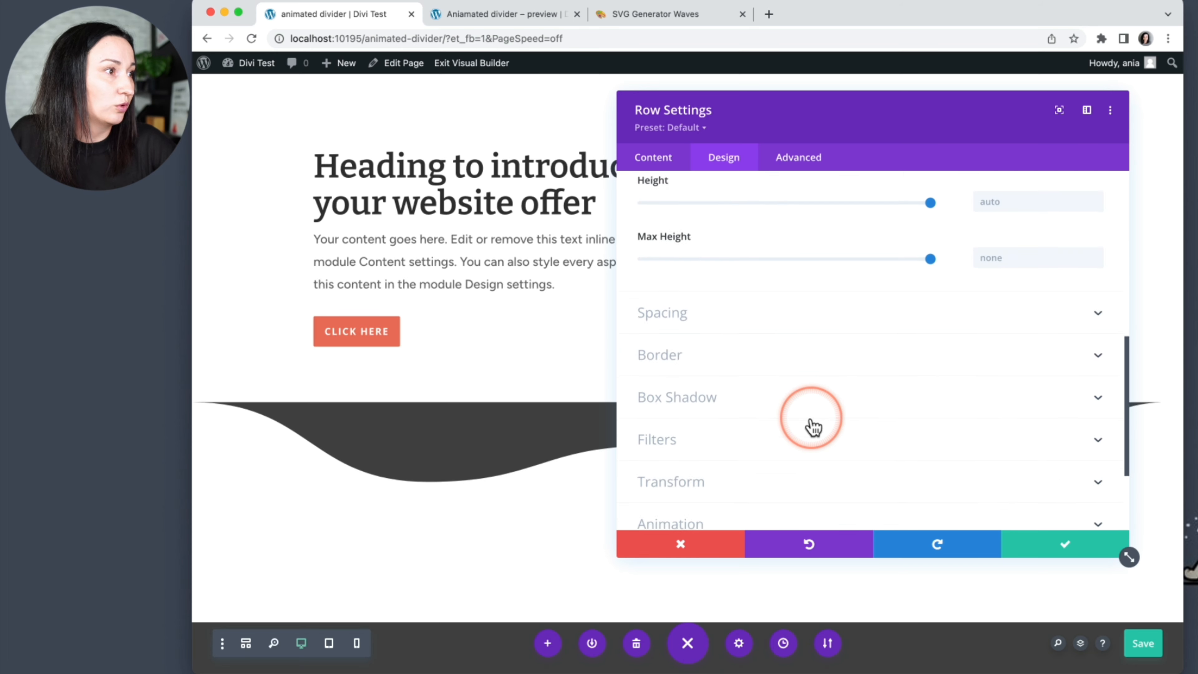
click(810, 423)
click(865, 247)
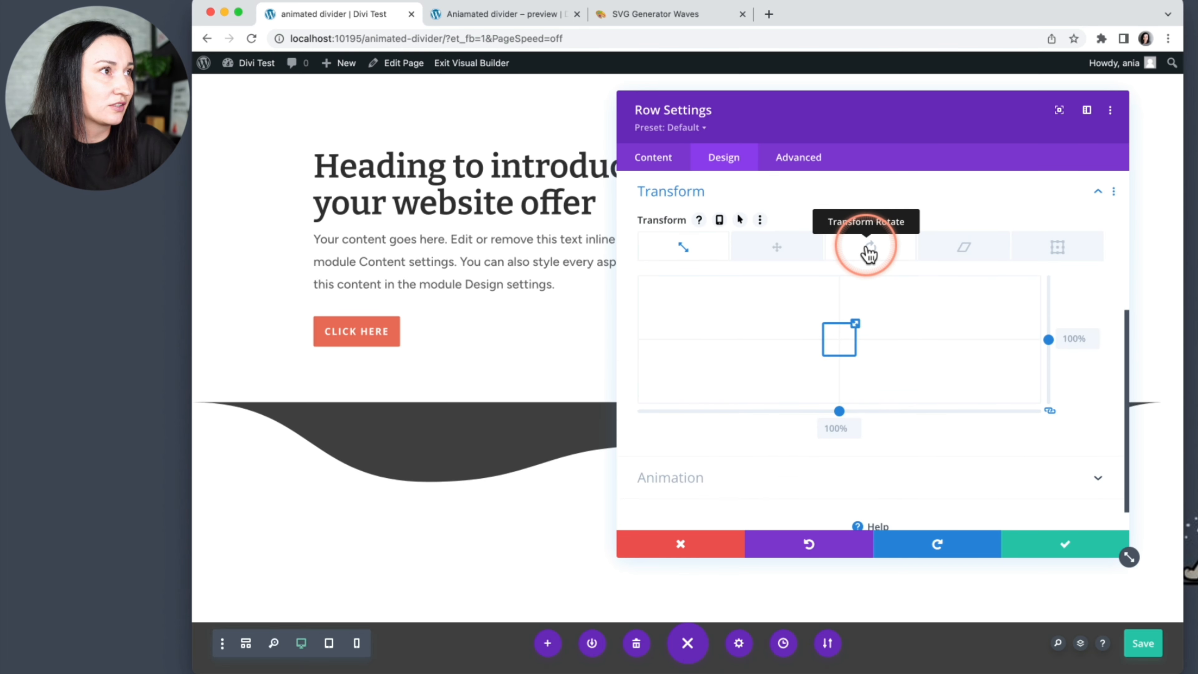
click(704, 346)
click(887, 341)
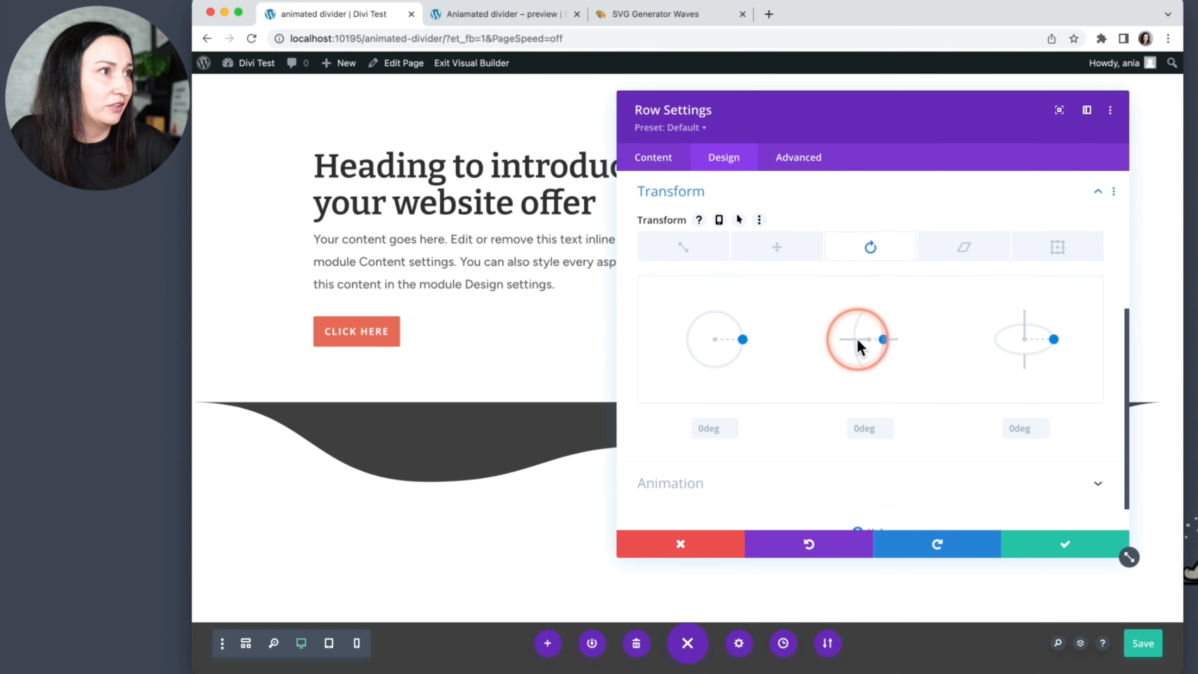
click(866, 429)
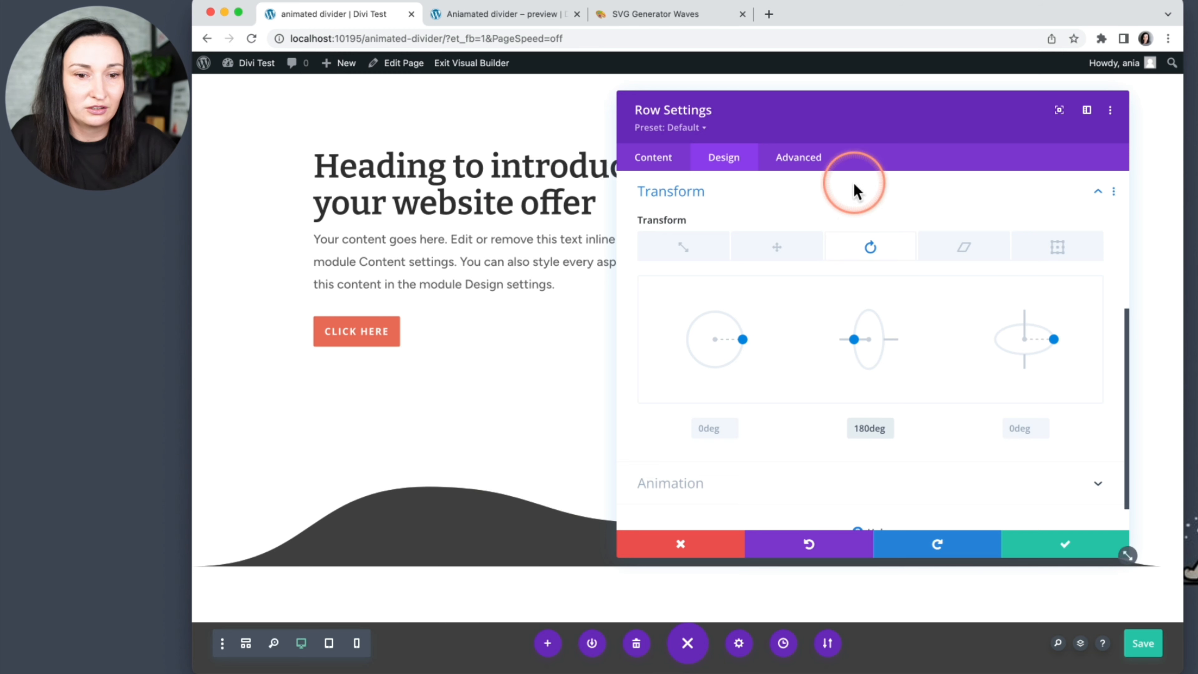
drag(1128, 556, 948, 477)
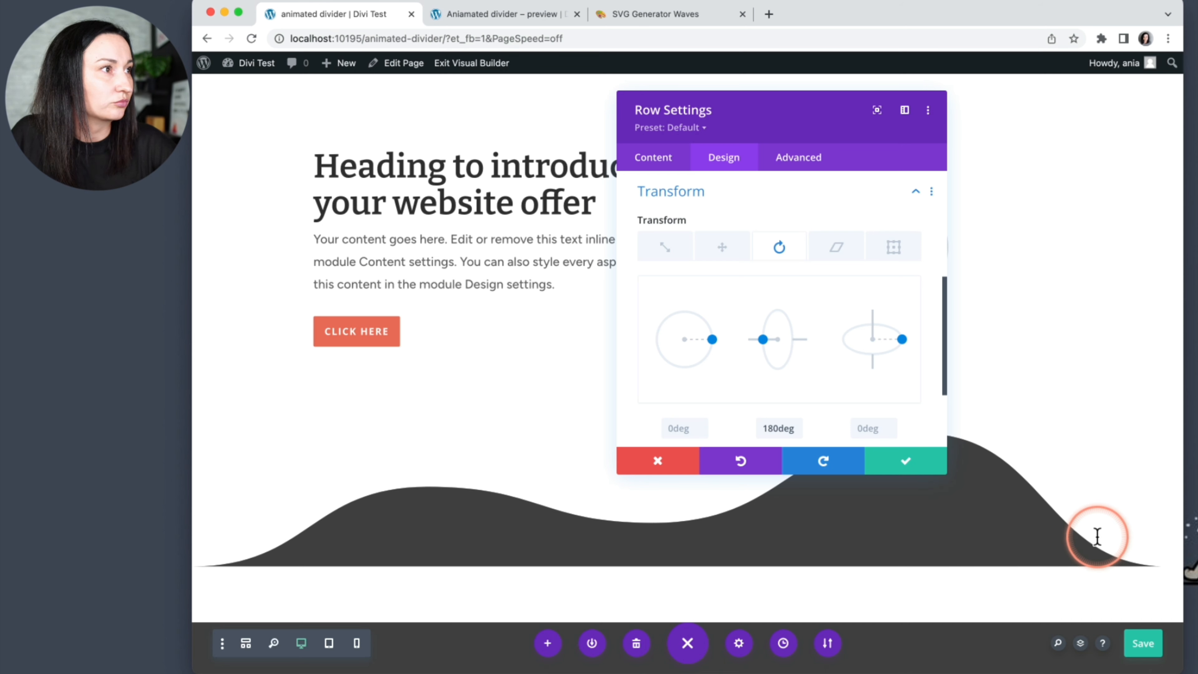
Step: Set the wave row's linked top and bottom padding to 0px
click(716, 190)
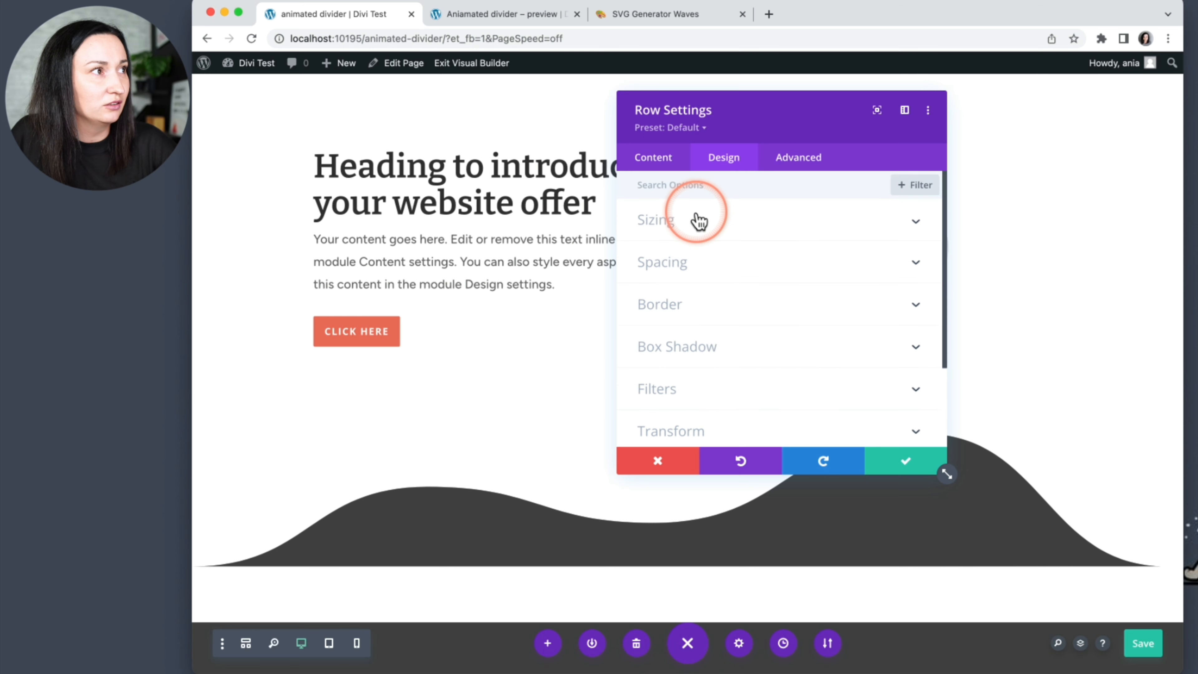
click(684, 219)
scroll(685, 333, down, 3)
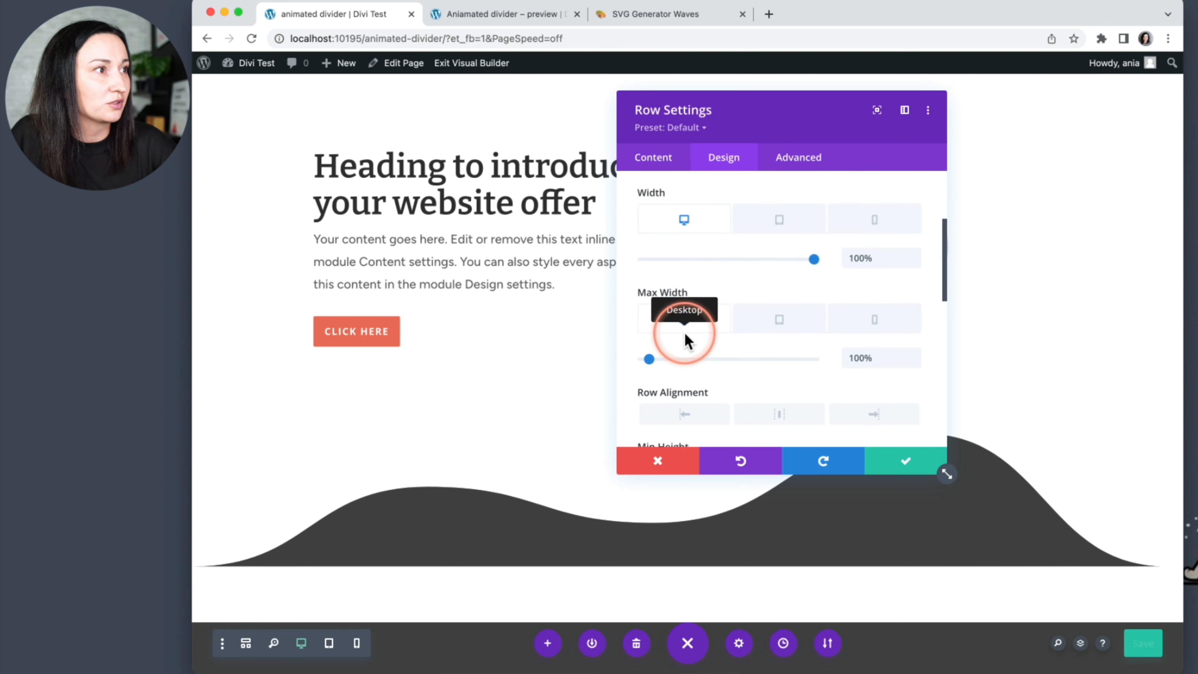
scroll(684, 333, up, 2)
scroll(686, 283, up, 2)
click(687, 231)
click(685, 259)
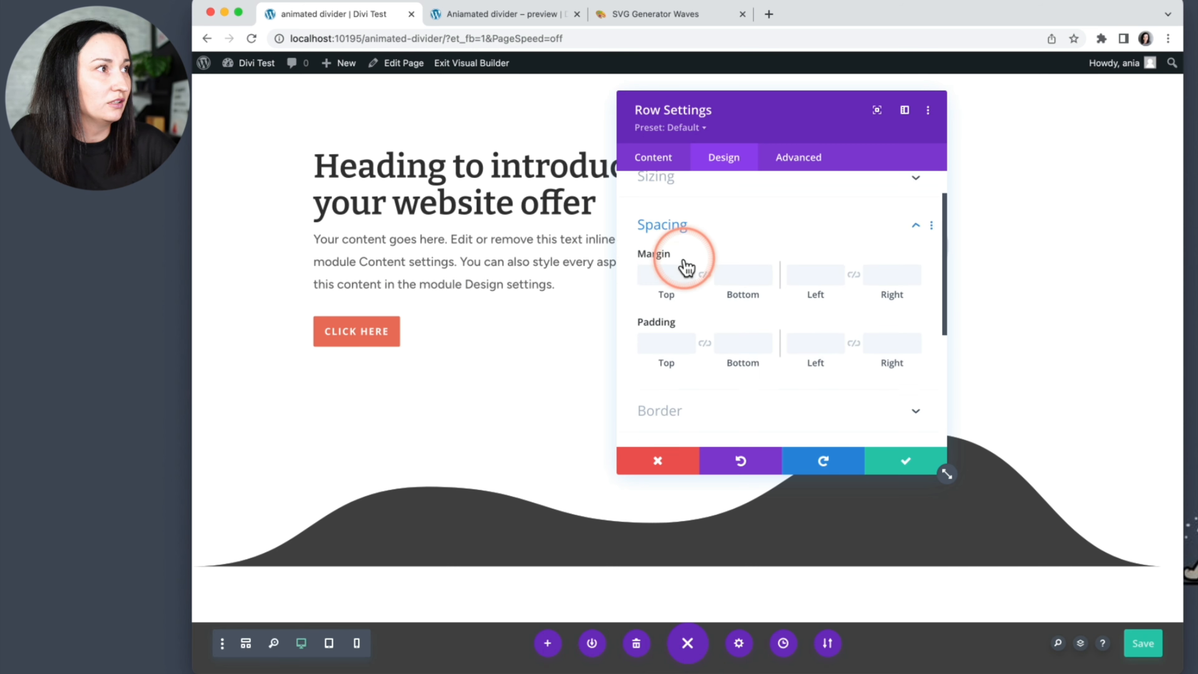
scroll(674, 283, down, 1)
click(667, 310)
text(0)
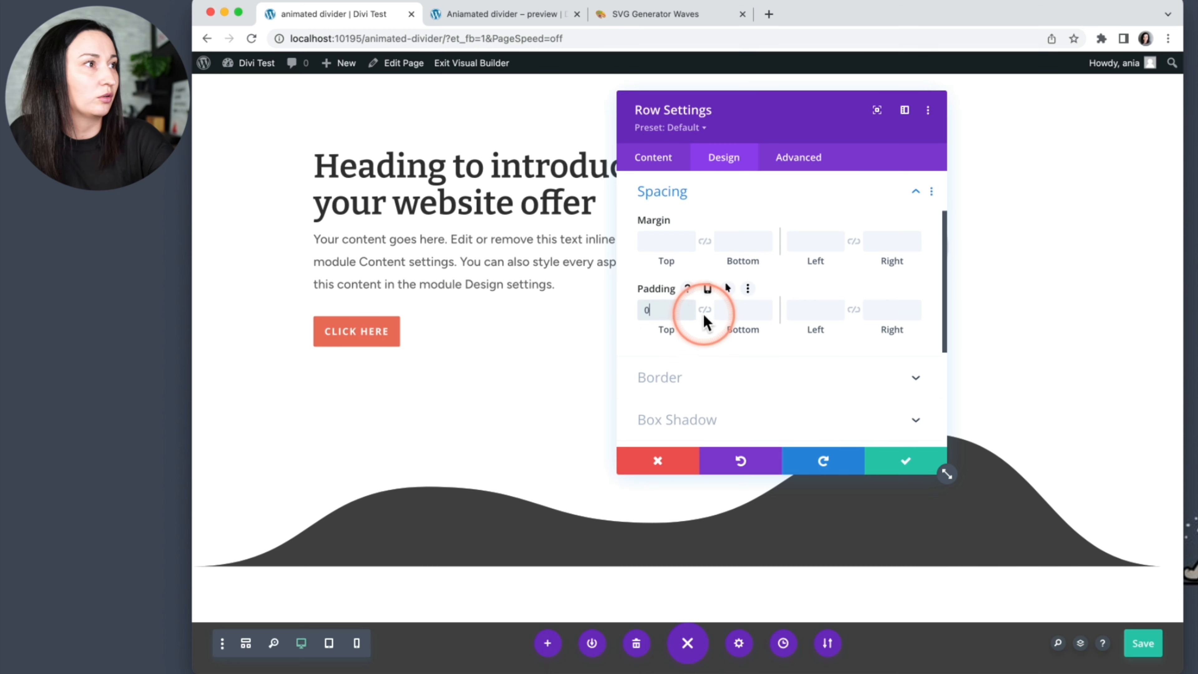
click(705, 311)
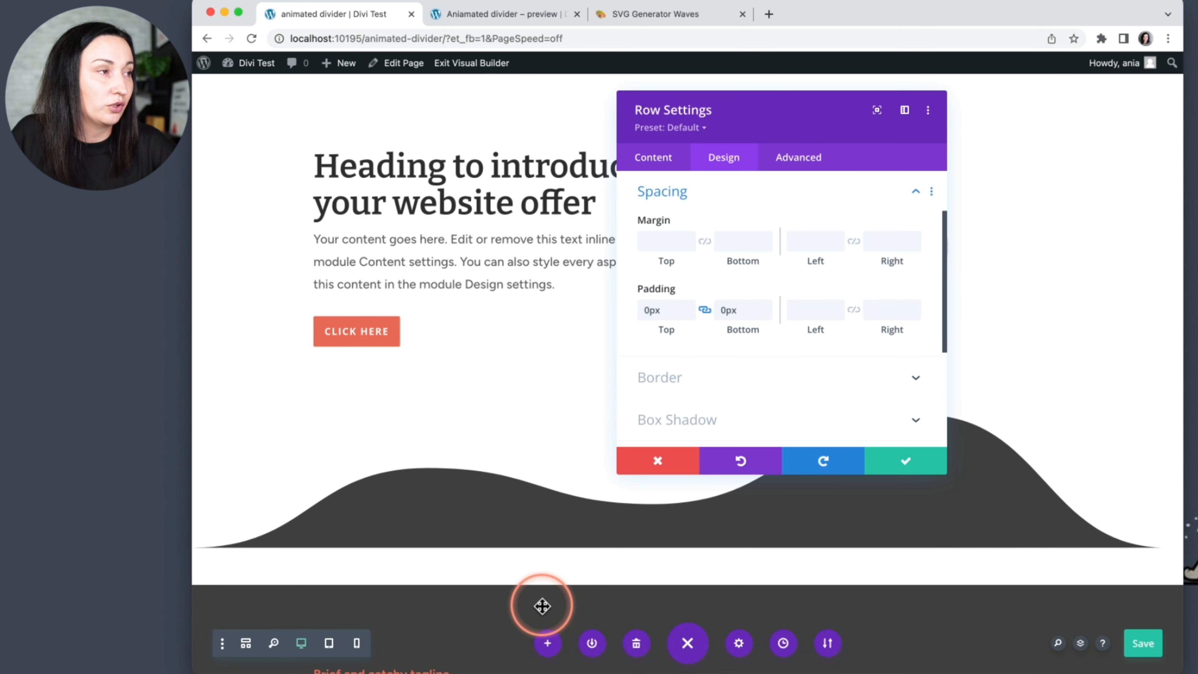
Step: Set the wave row's position to Absolute with its location at bottom center
click(800, 158)
scroll(789, 298, down, 3)
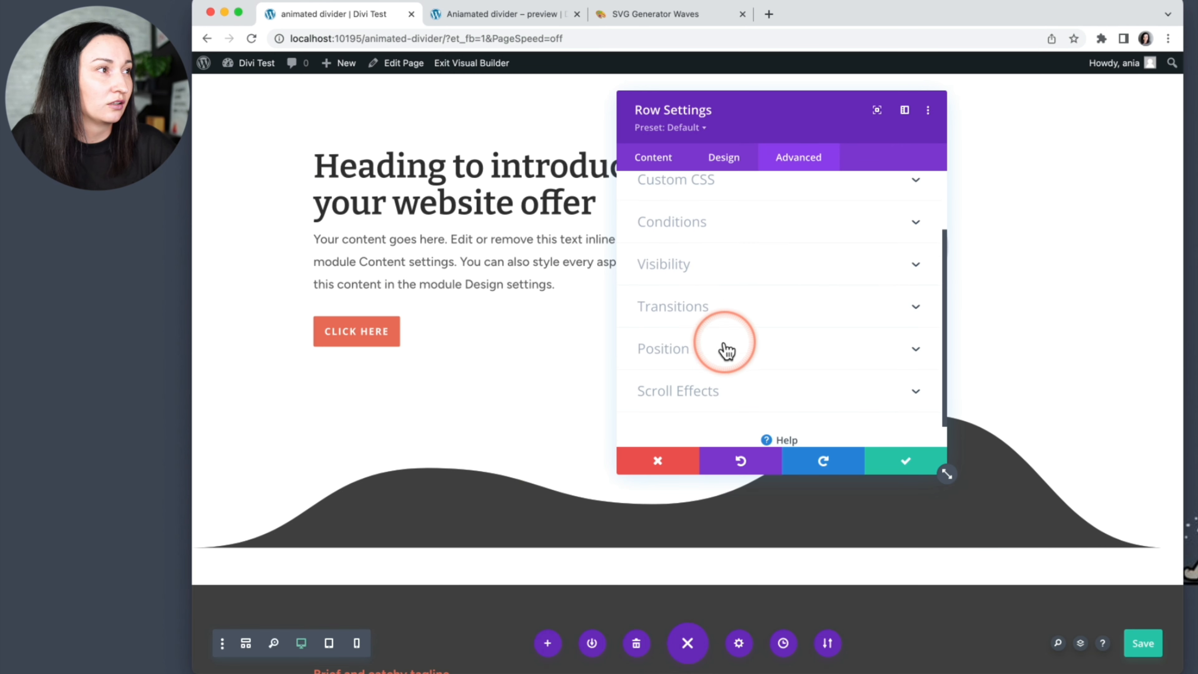
click(719, 349)
click(714, 241)
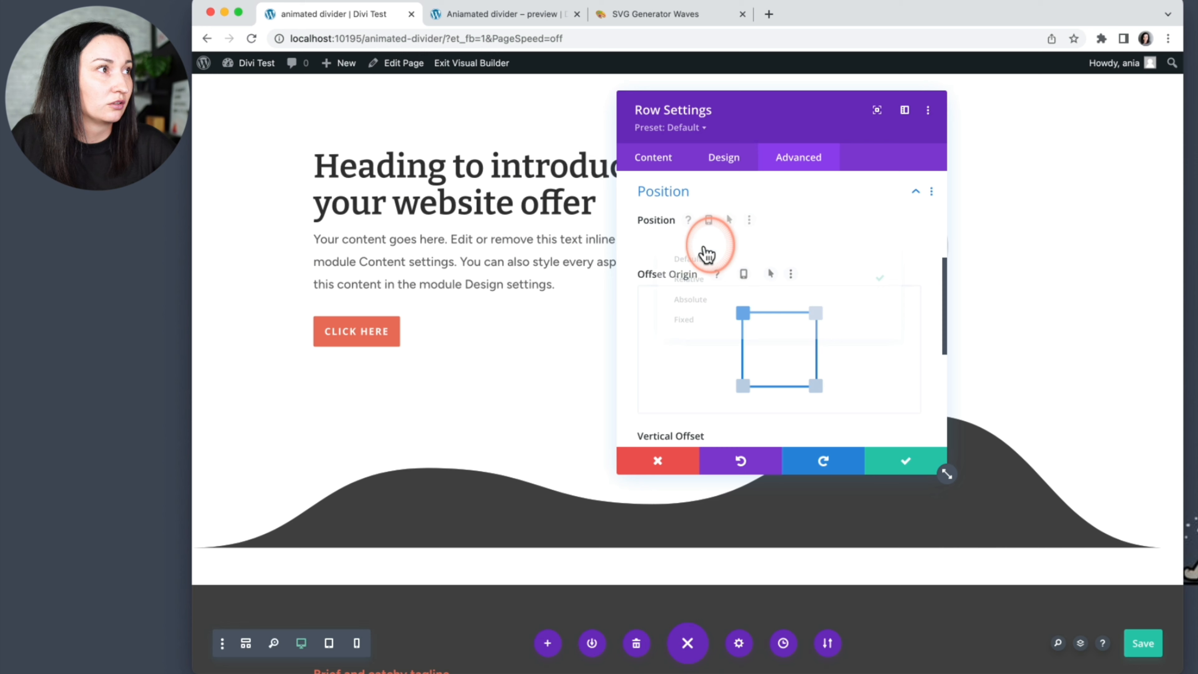
click(703, 304)
click(756, 461)
click(778, 382)
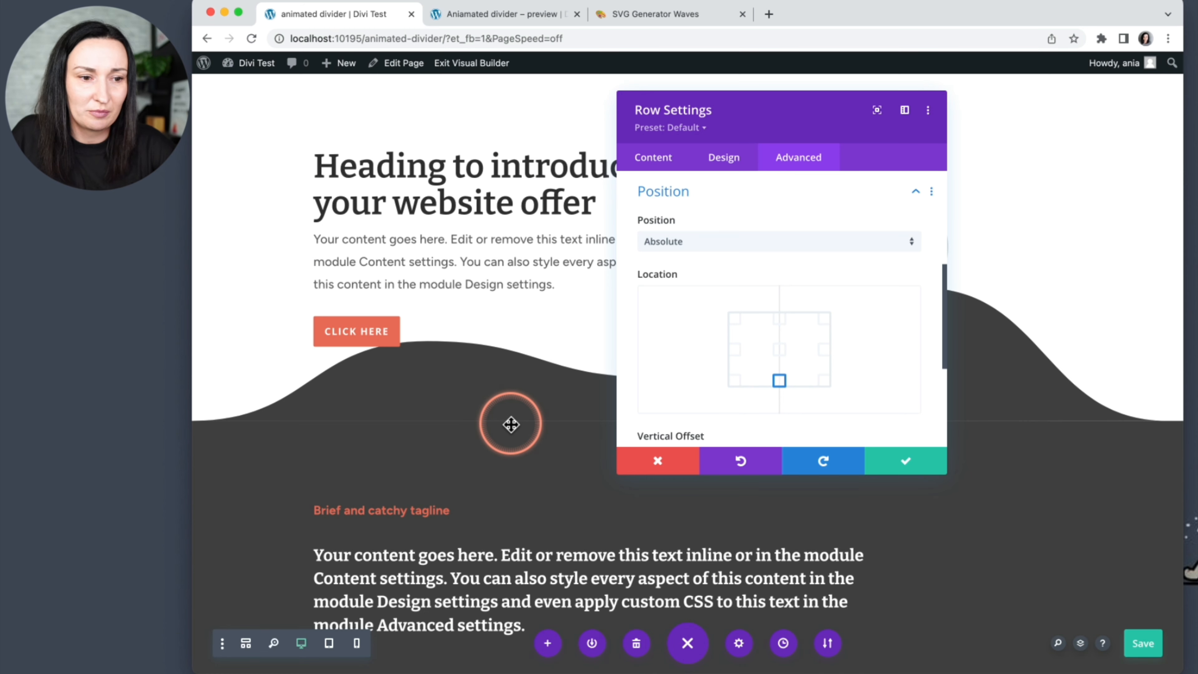
Step: Set the wave row's vertical offset to -1px and save the row settings
scroll(780, 349, down, 3)
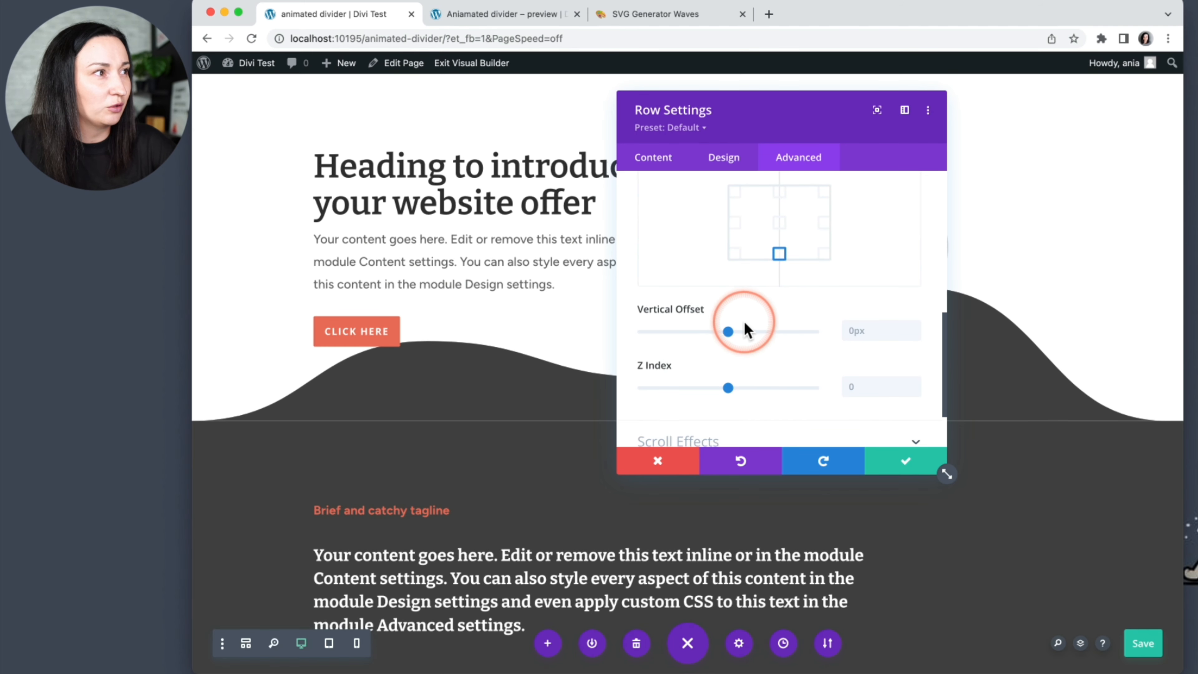
click(914, 334)
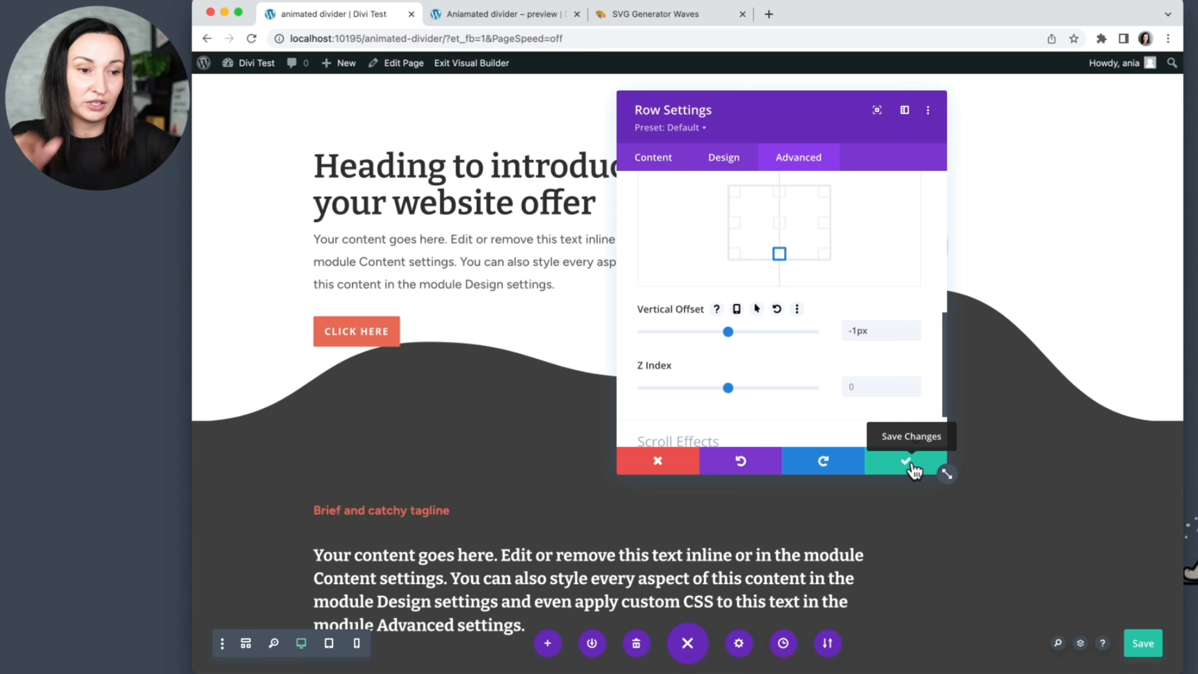
click(926, 468)
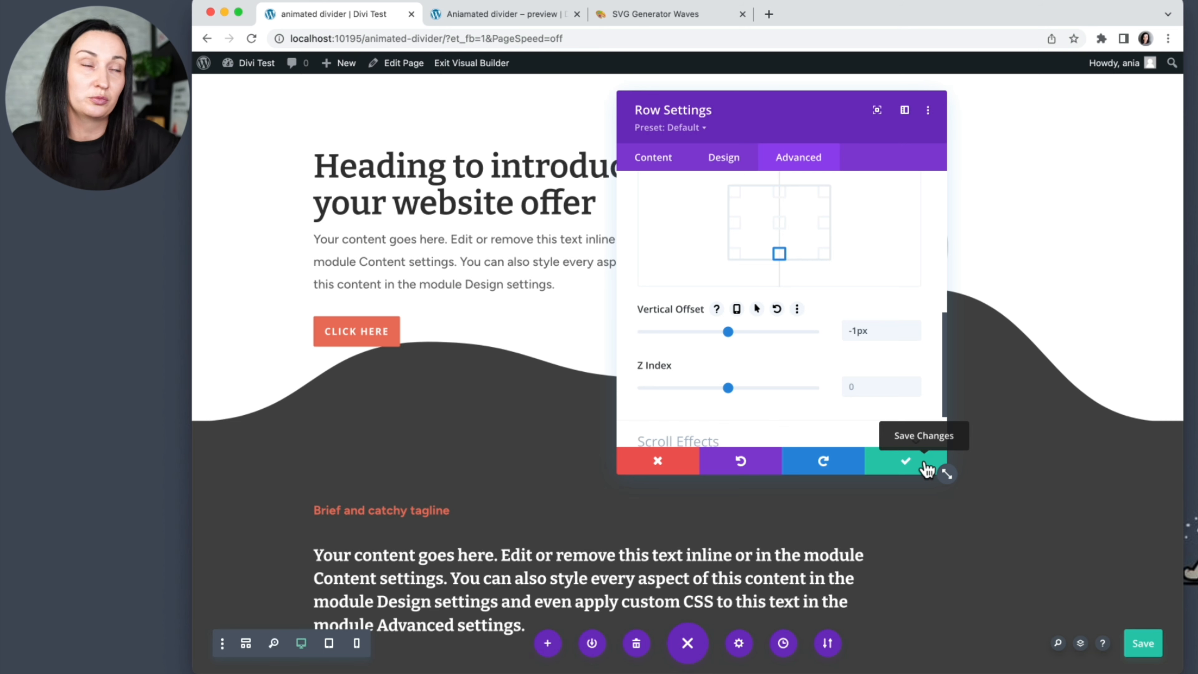
click(899, 466)
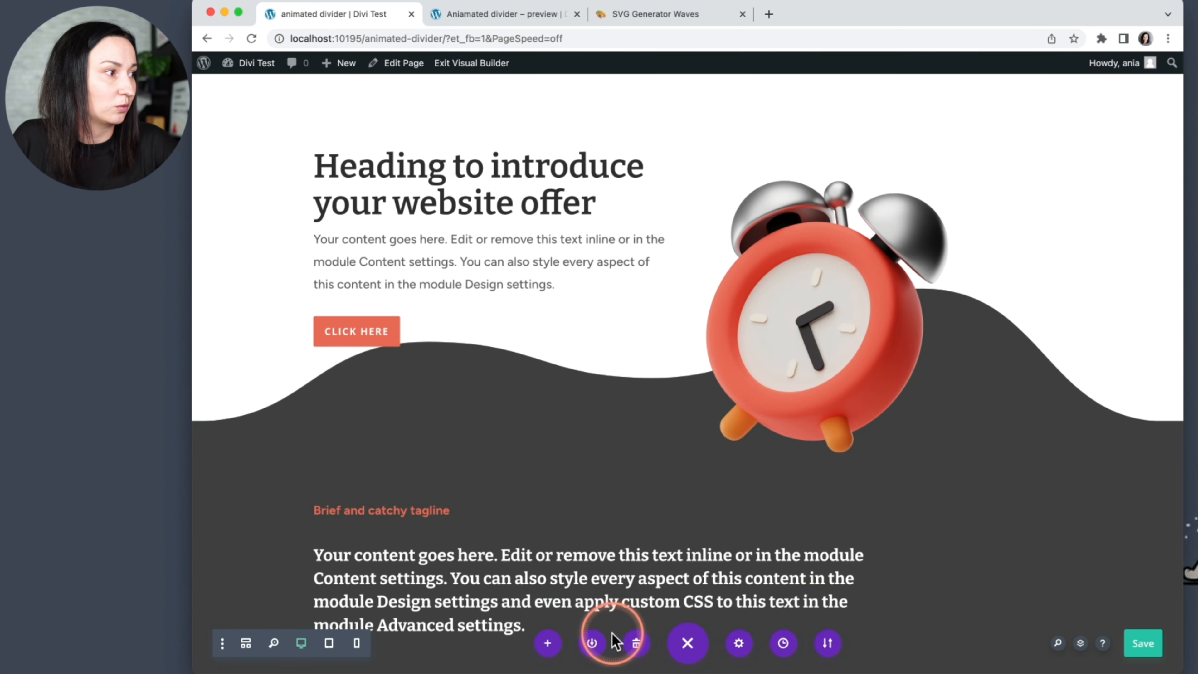
Step: Show the page in wireframe view and duplicate the Code module in the wave row
click(246, 644)
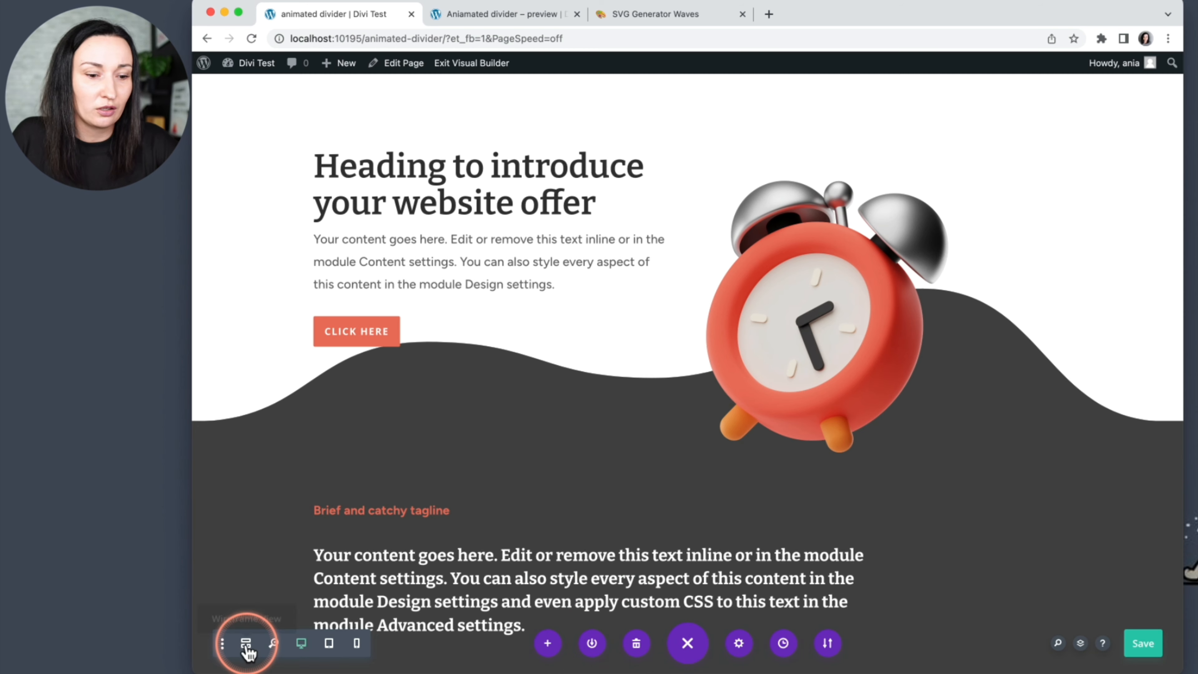
click(246, 644)
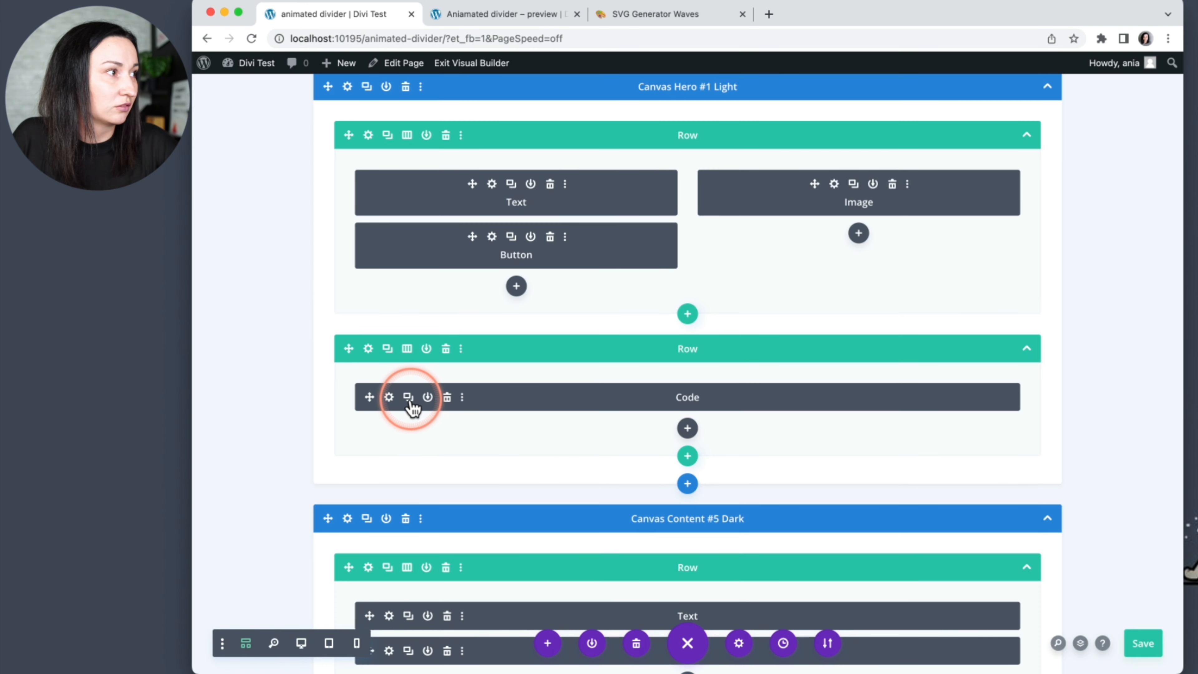
click(408, 398)
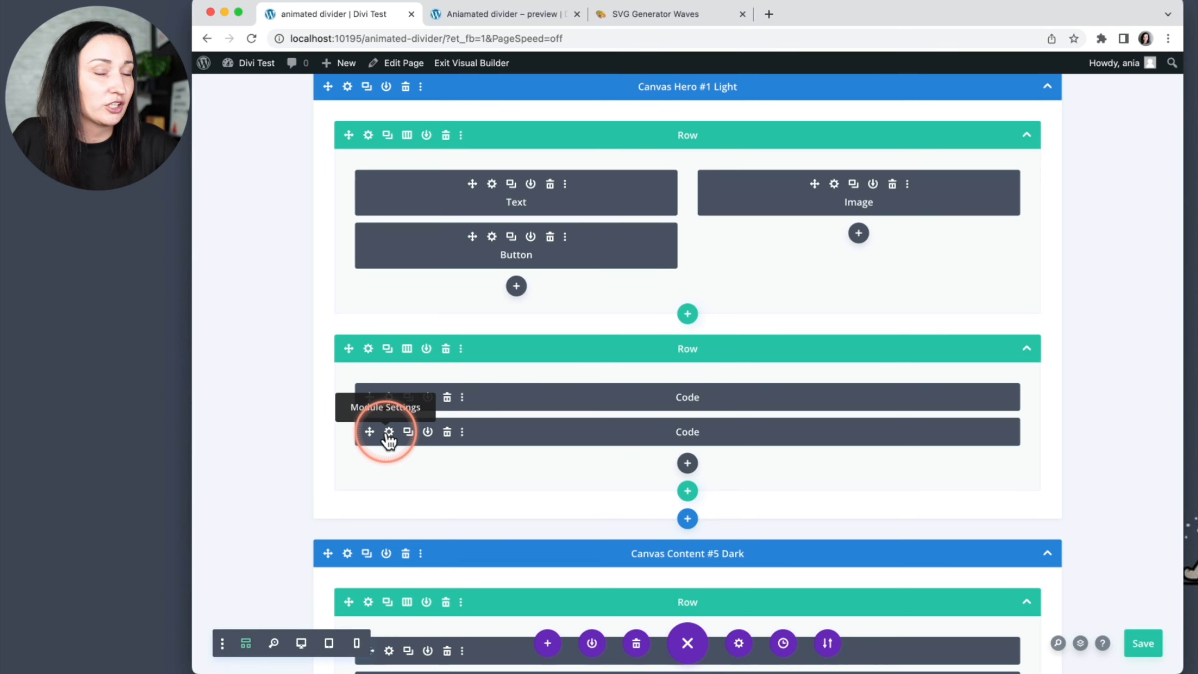
Step: Set the duplicated Code module's position to Absolute with a vertical offset of 100%
click(389, 432)
click(801, 159)
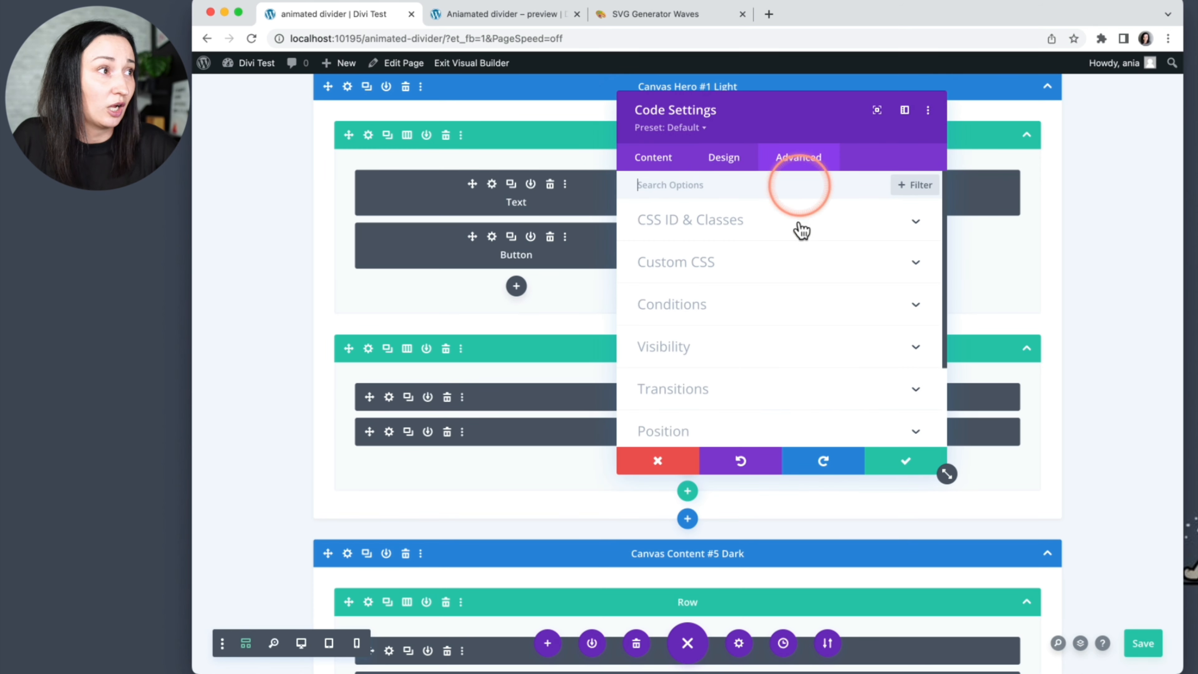
scroll(727, 390, down, 1)
click(726, 391)
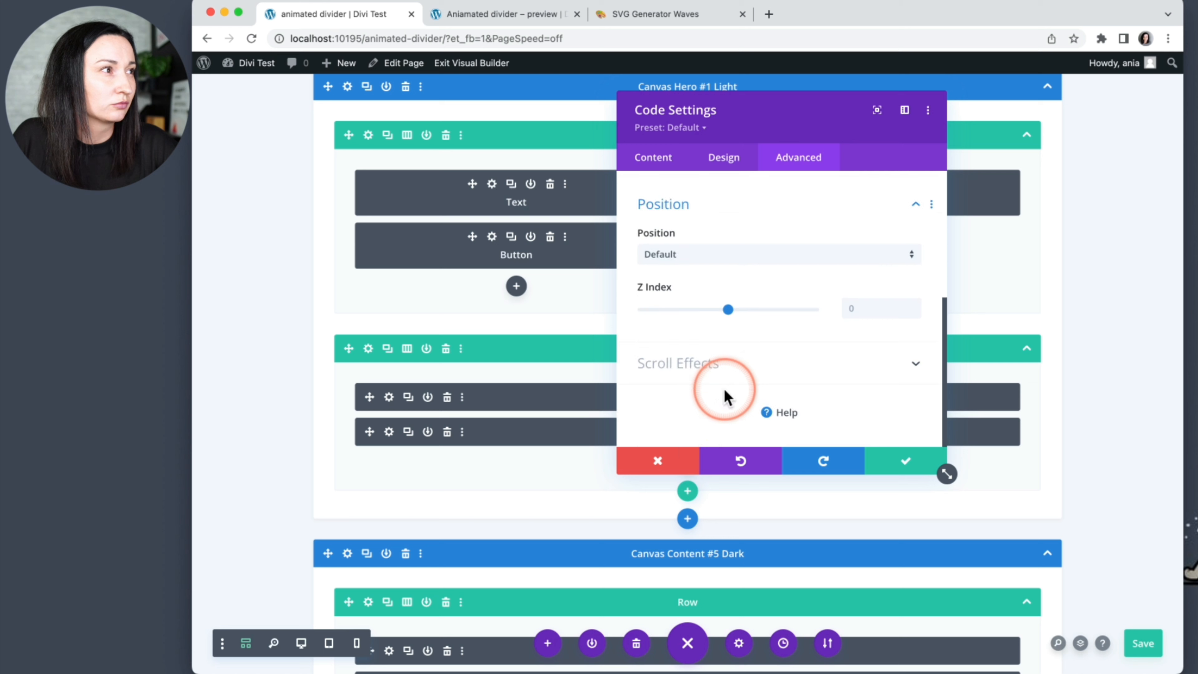
click(726, 256)
click(722, 314)
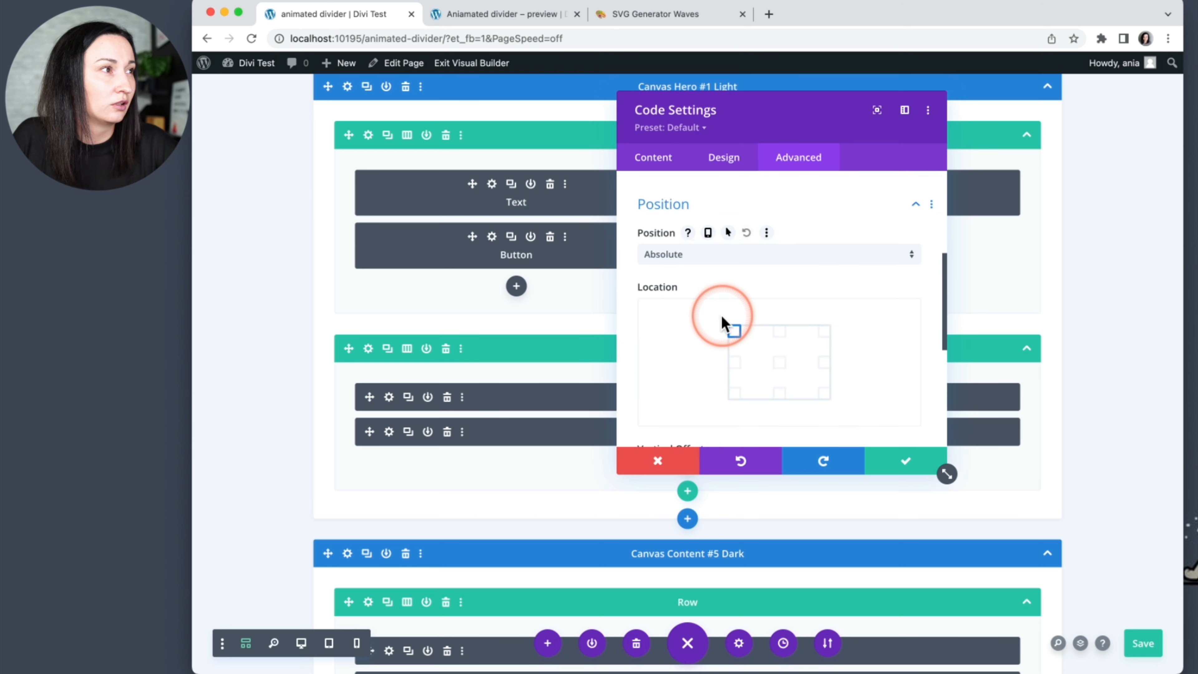
scroll(723, 321, down, 3)
click(863, 350)
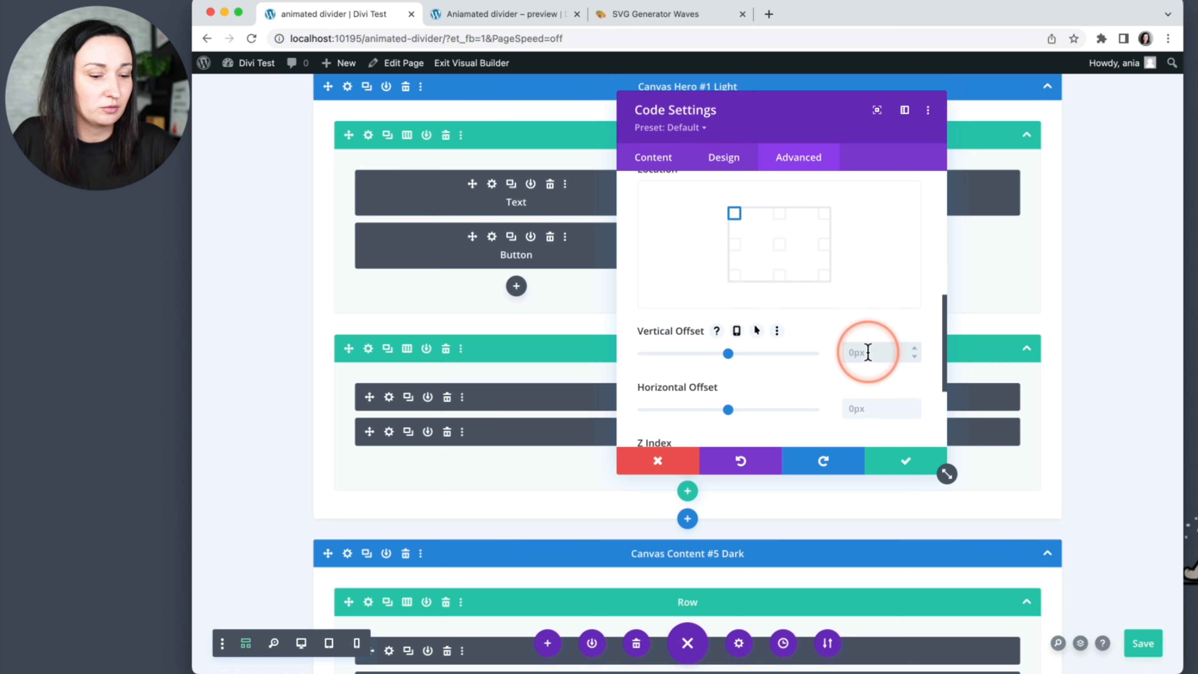
text(100%)
click(854, 369)
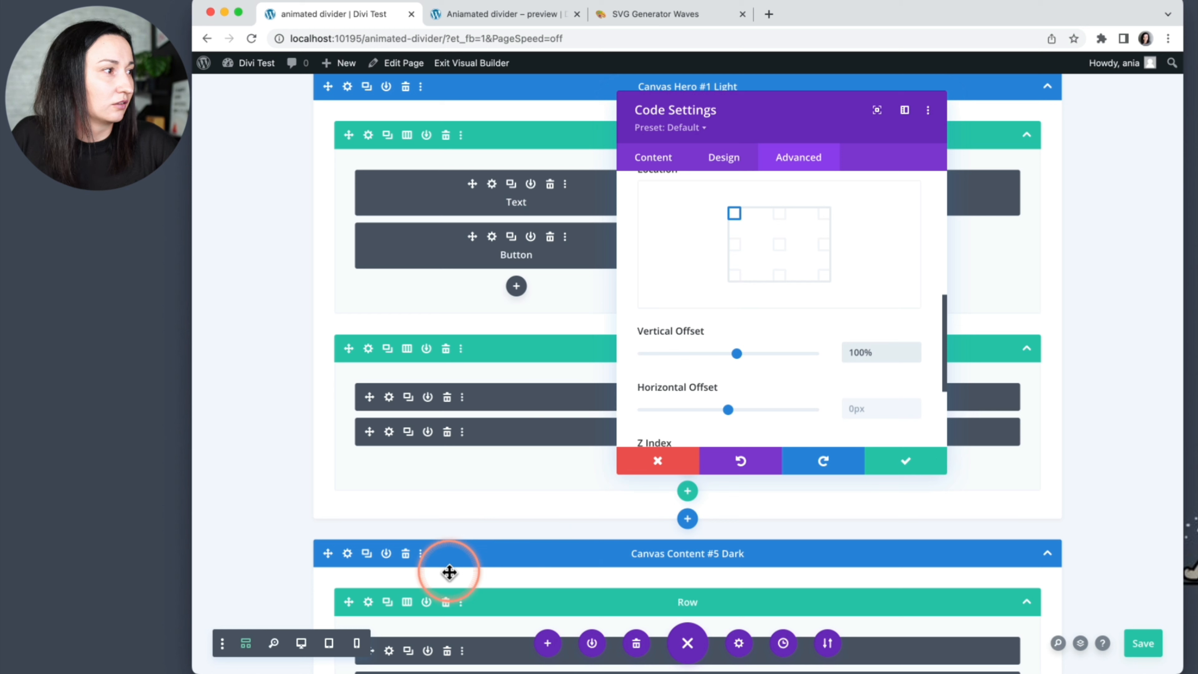
Step: Return the page to desktop view and select Absolute again as the duplicated Code module's position
click(301, 643)
click(713, 394)
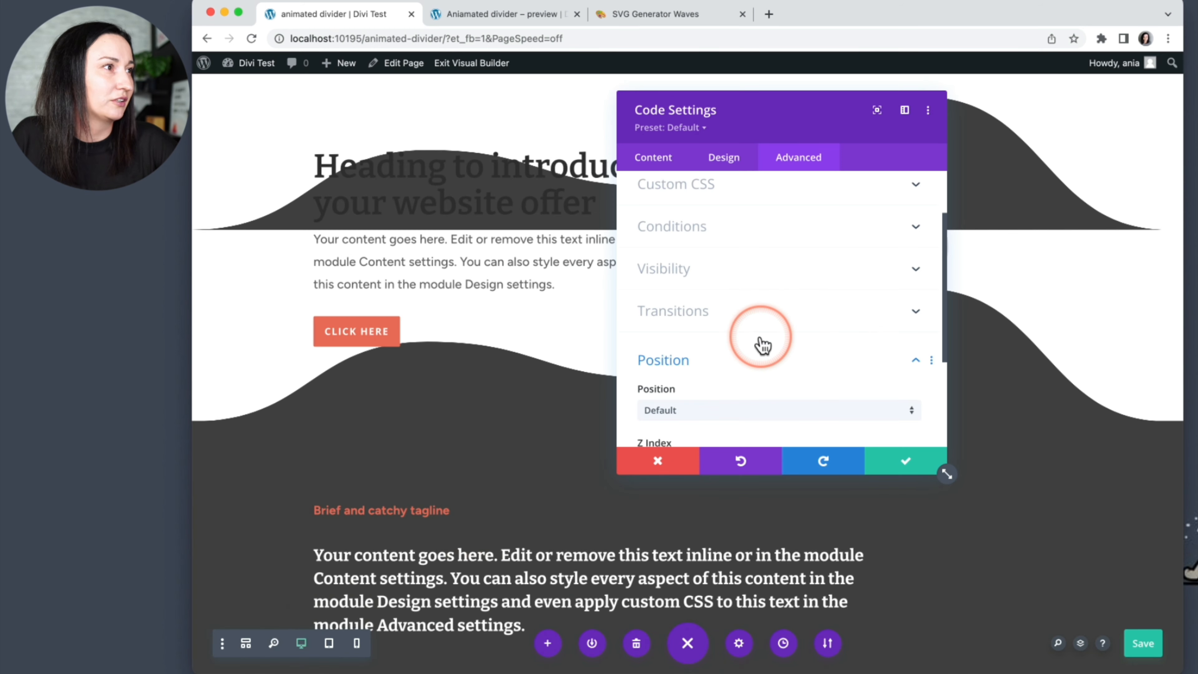
scroll(760, 338, down, 3)
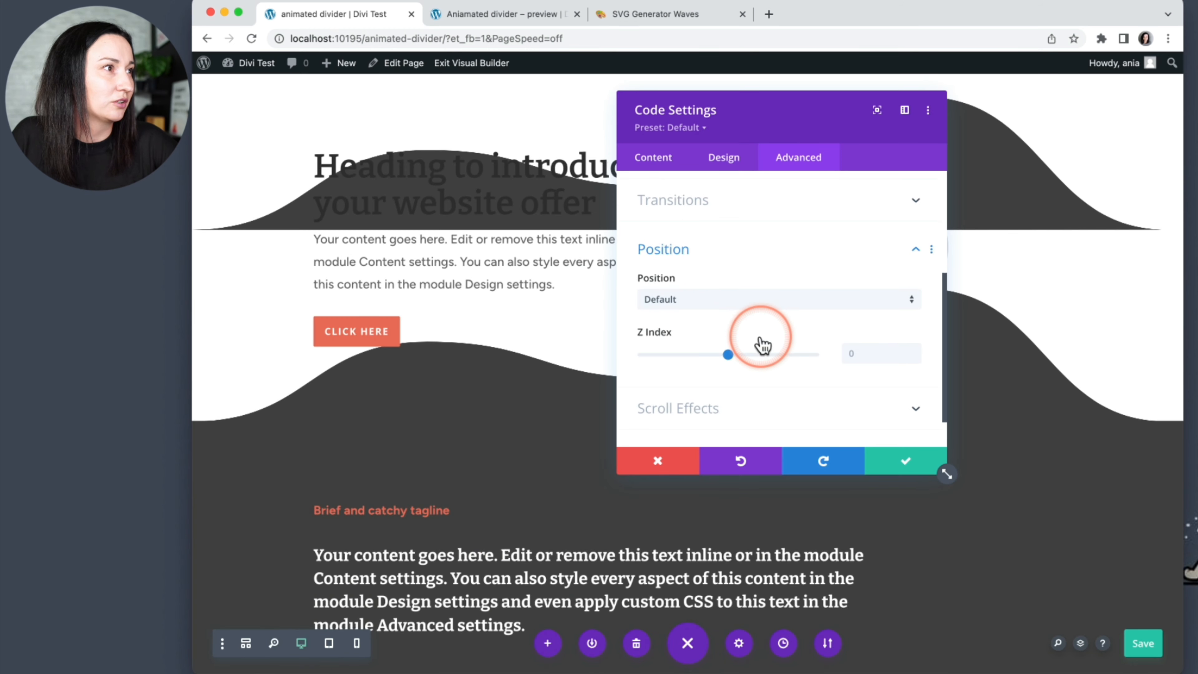
click(730, 300)
click(694, 355)
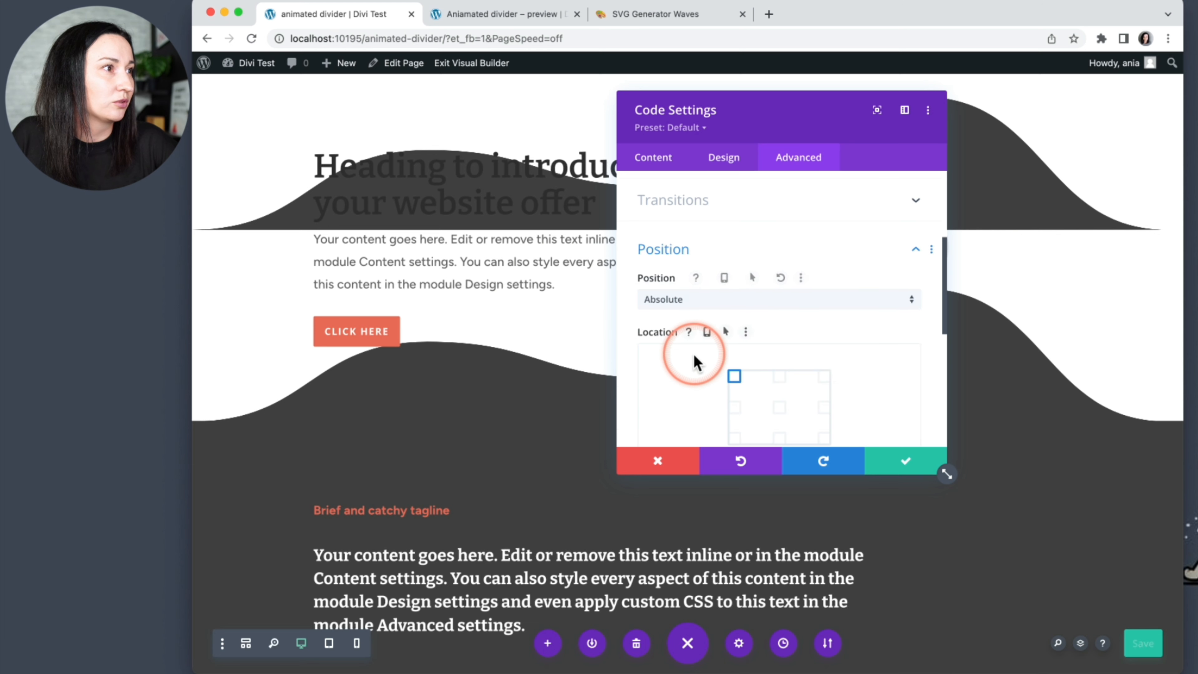
Step: Move the duplicated Code module's 100% offset from vertical to horizontal and save the module
scroll(693, 354, down, 3)
drag(874, 326, 787, 326)
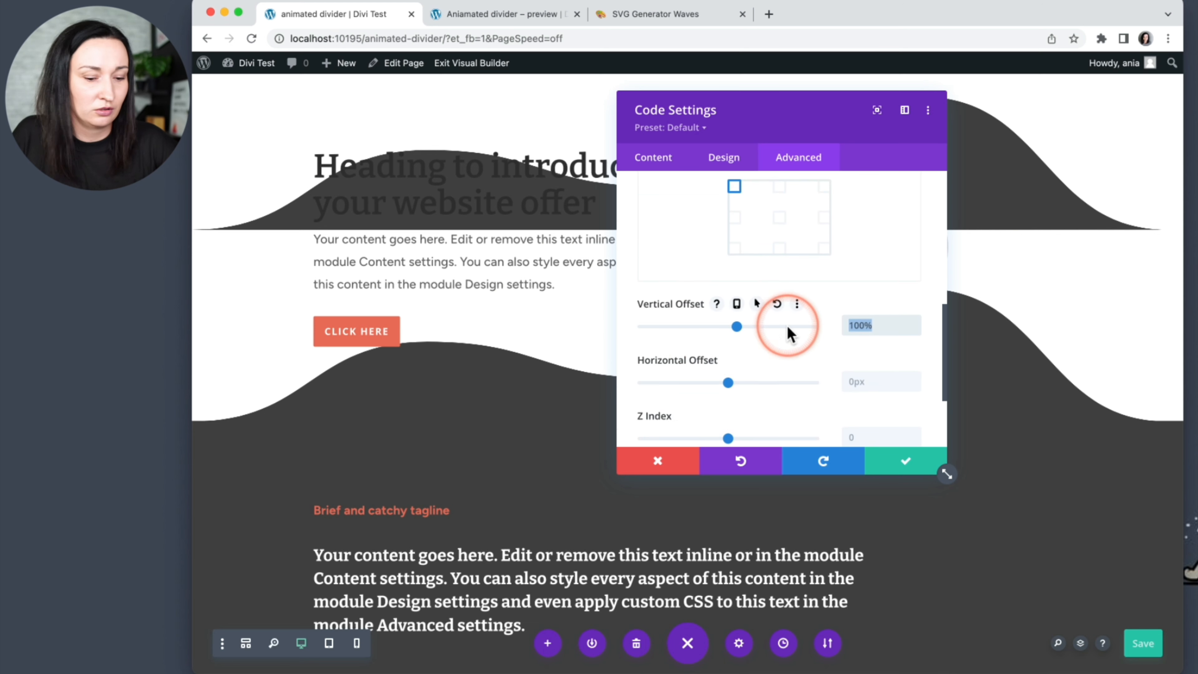
key(ctrl+x)
click(861, 383)
key(ctrl+v)
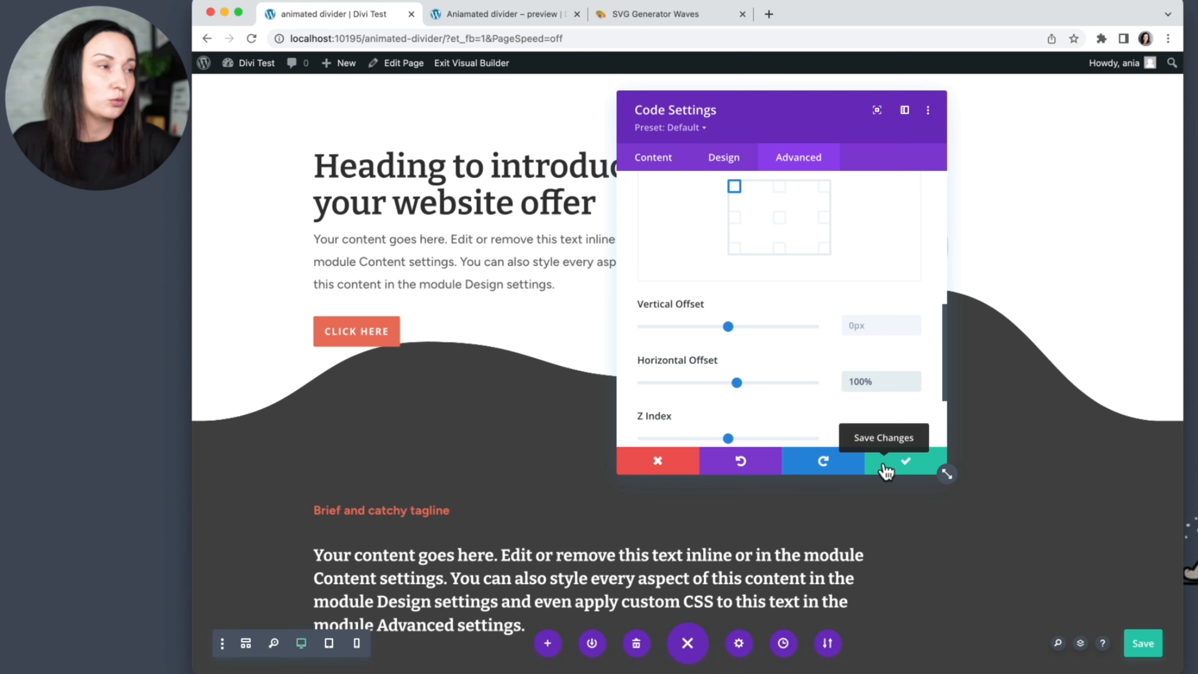
scroll(738, 342, up, 3)
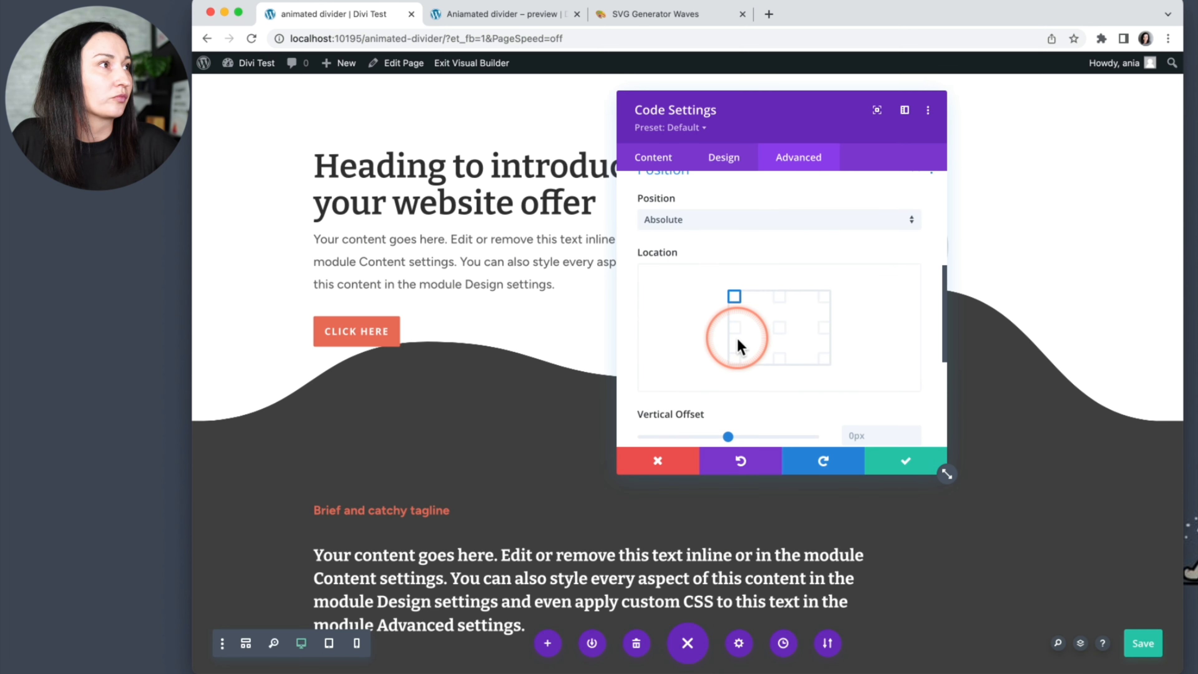
scroll(739, 340, up, 3)
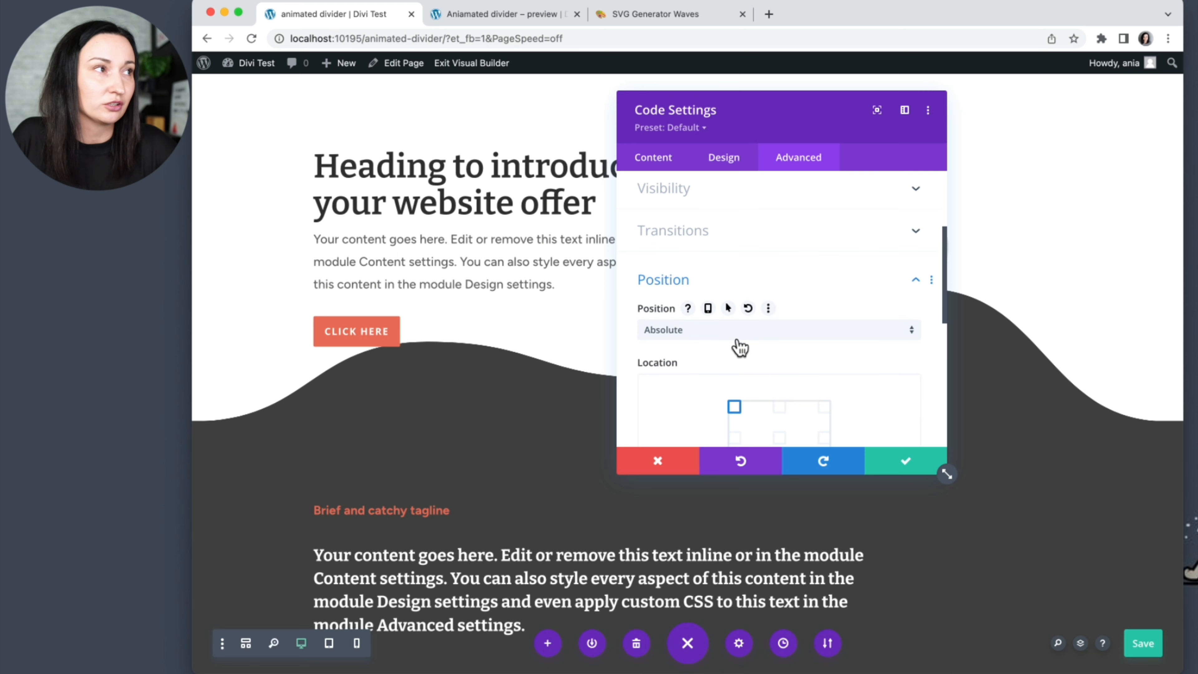
click(906, 461)
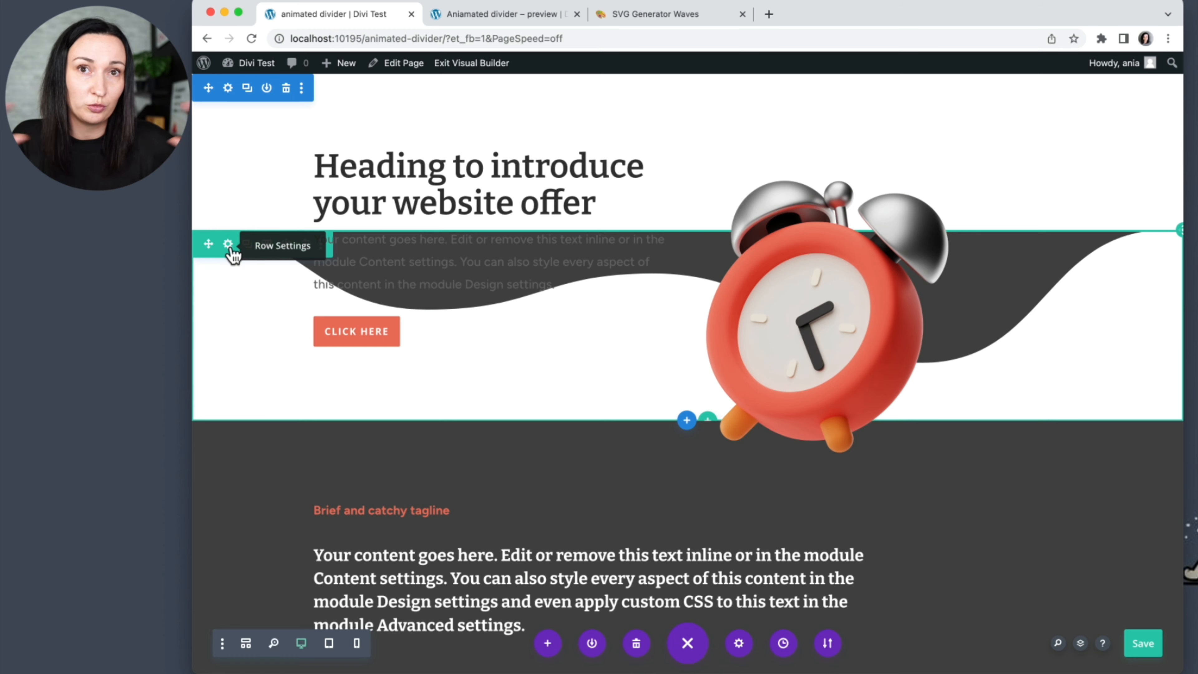
Step: Open the settings of the wave row's column and show its custom CSS fields
click(228, 246)
click(652, 285)
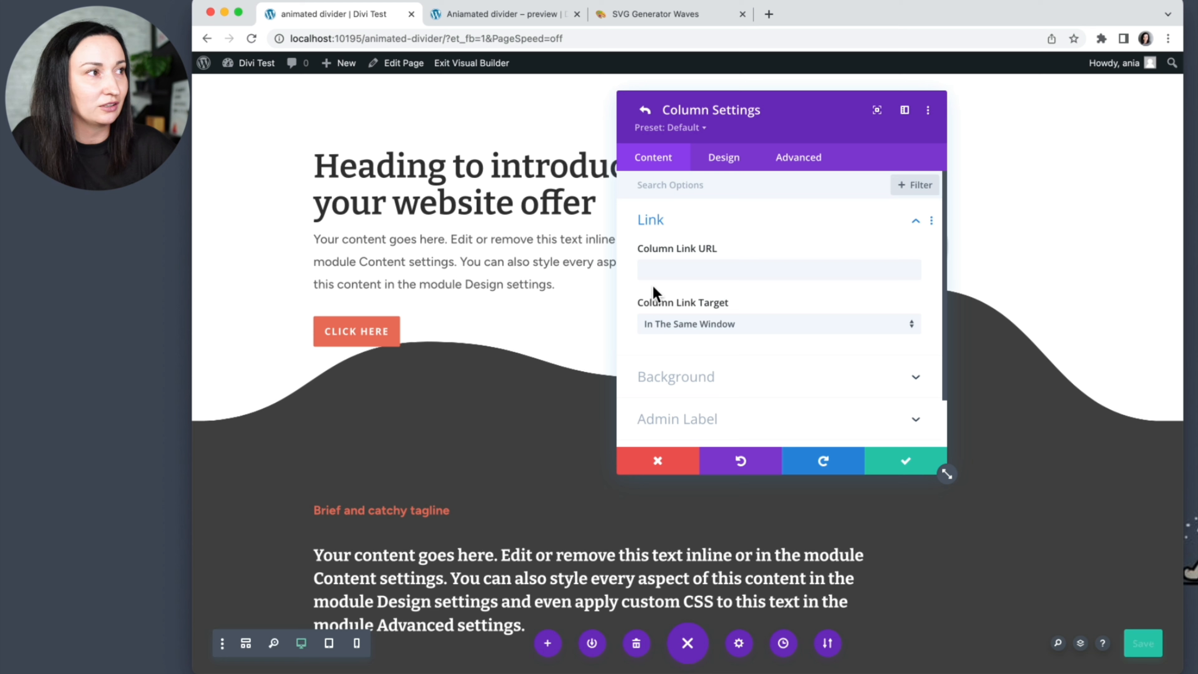
click(797, 168)
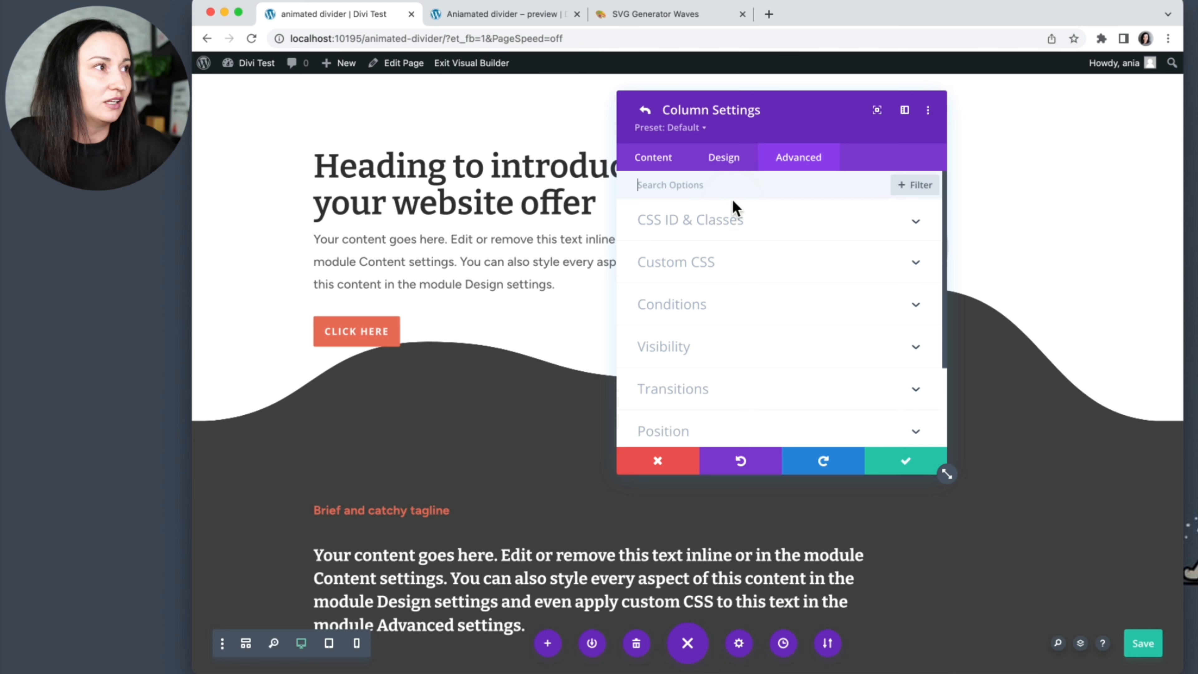
click(705, 260)
click(699, 233)
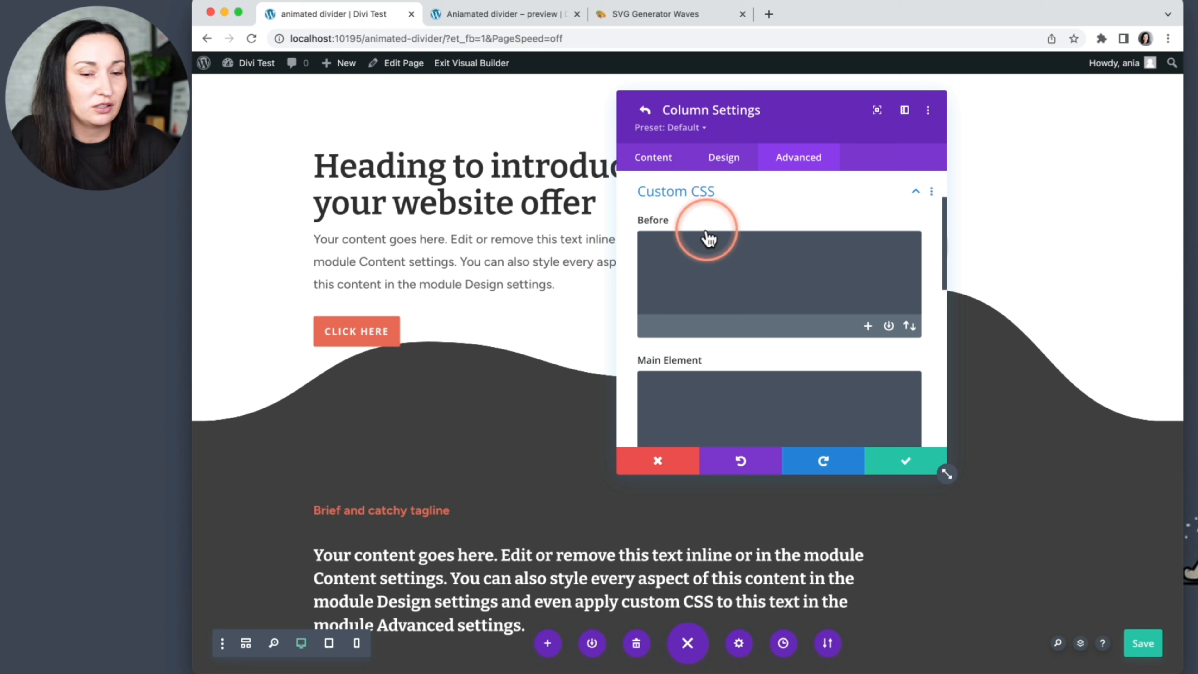
click(730, 309)
scroll(729, 310, down, 2)
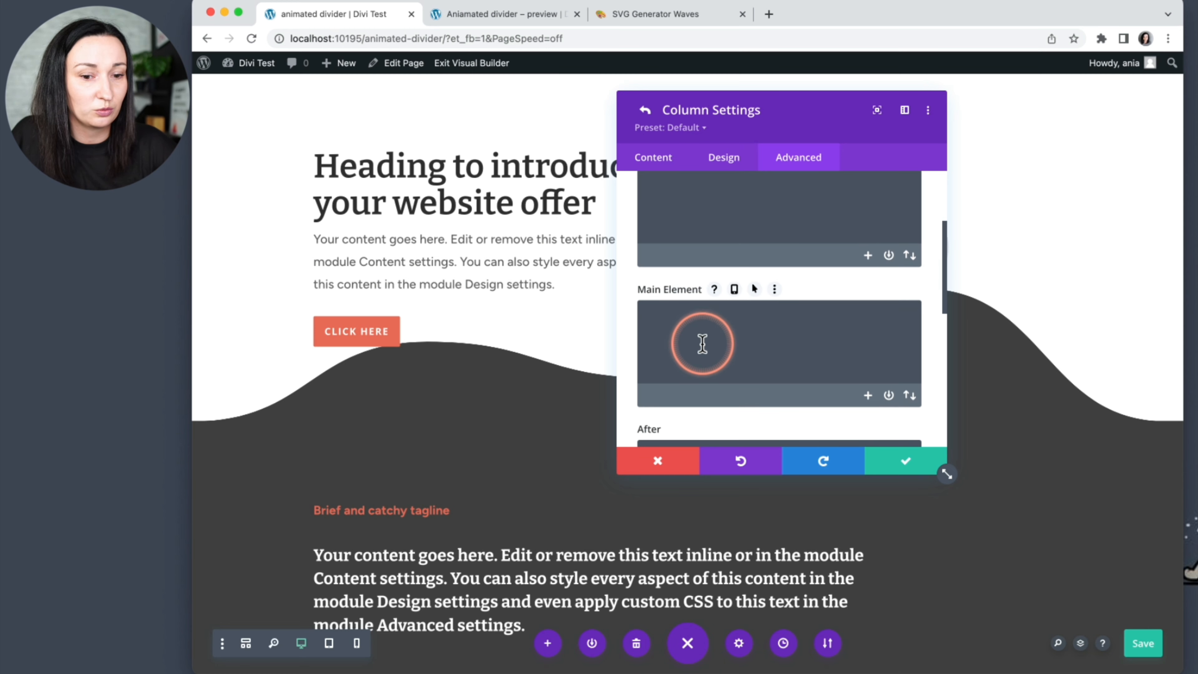
Step: Add animation:dl-wave 10s infinite; to the main element CSS of the wave row's column
click(767, 336)
text(animati)
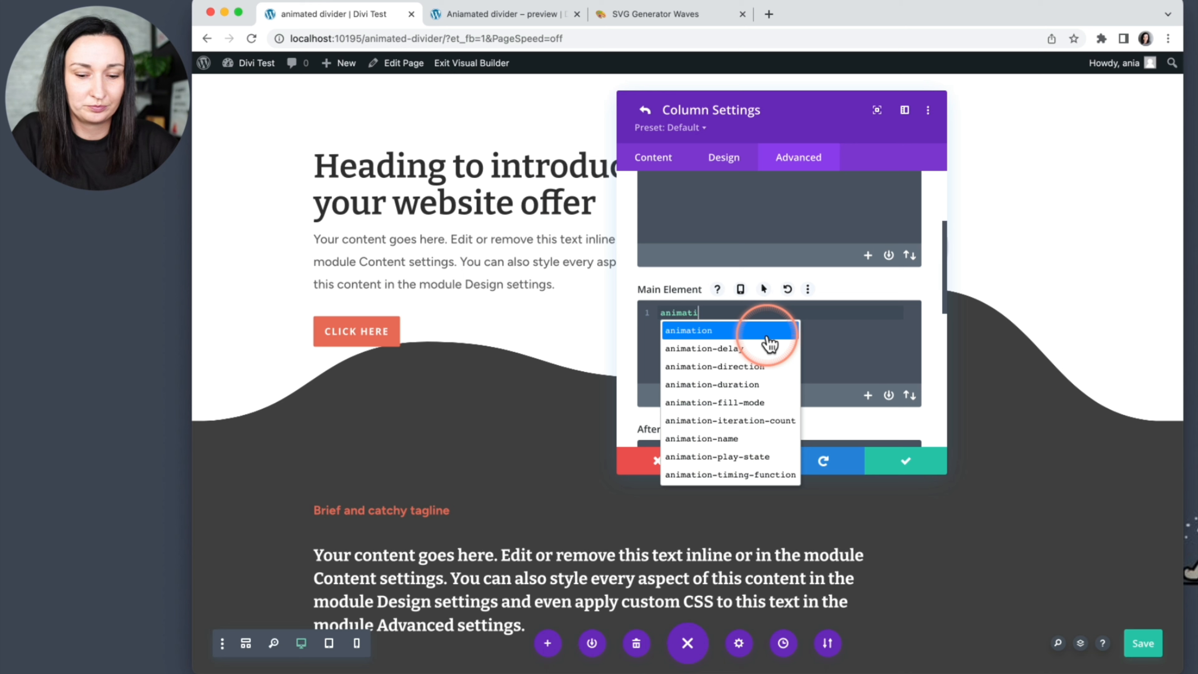
click(767, 333)
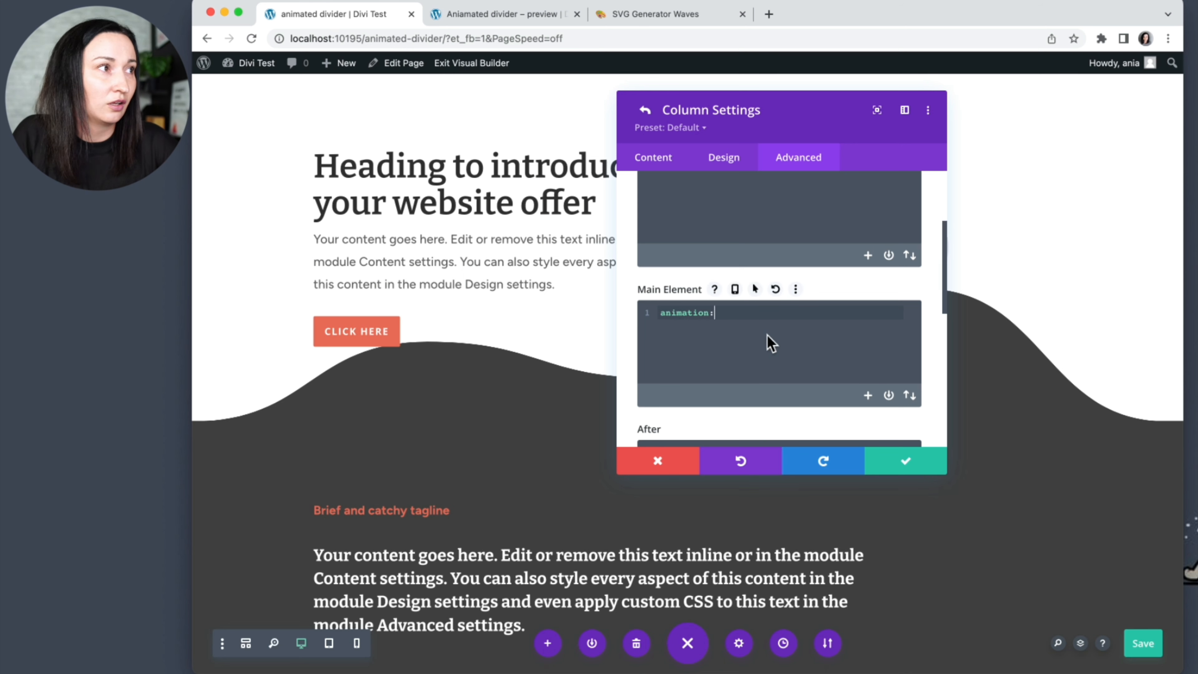
text(dl)
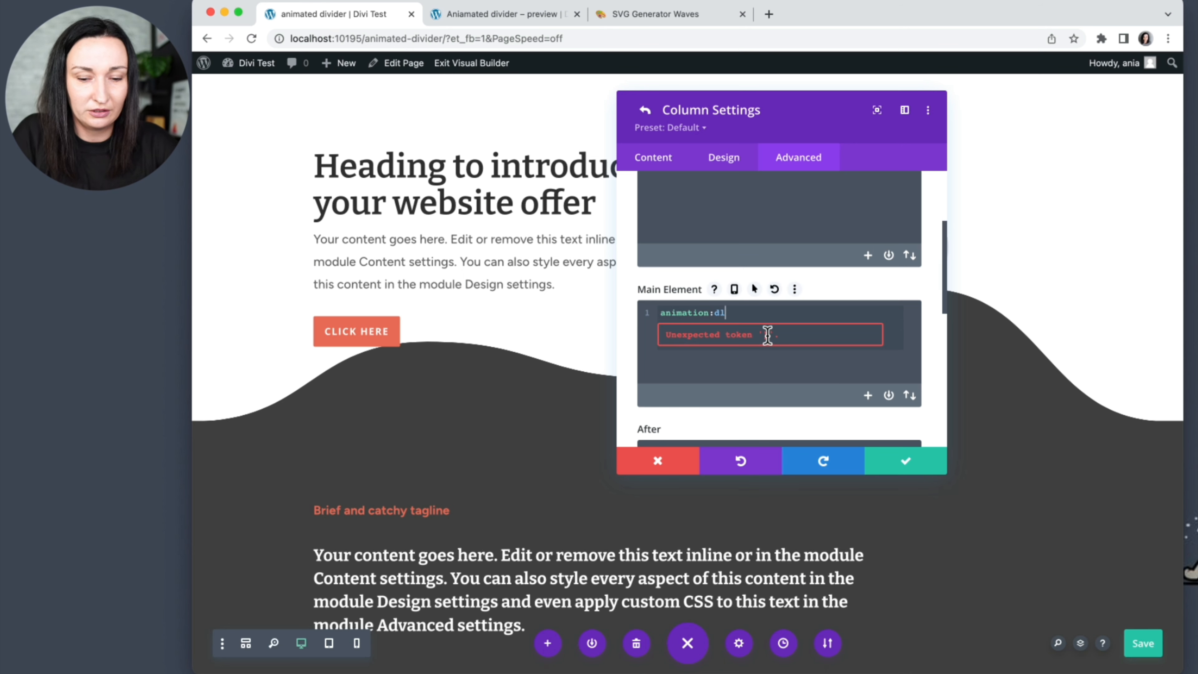
text(-wave 10s infi)
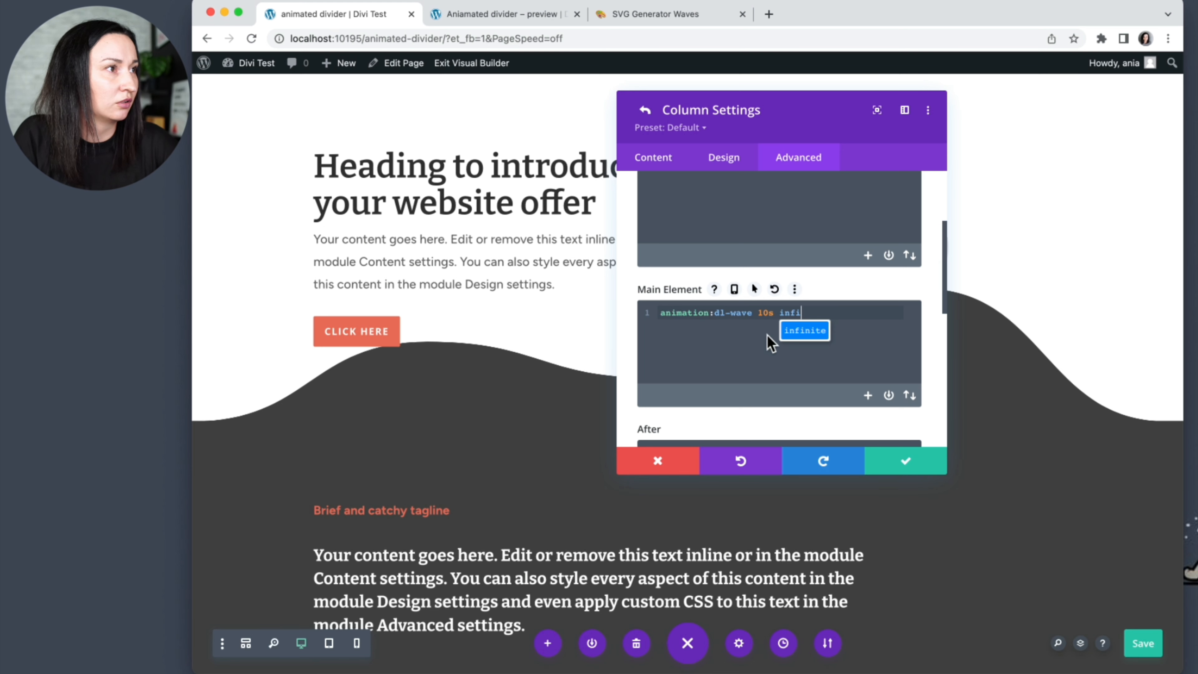
text(ni)
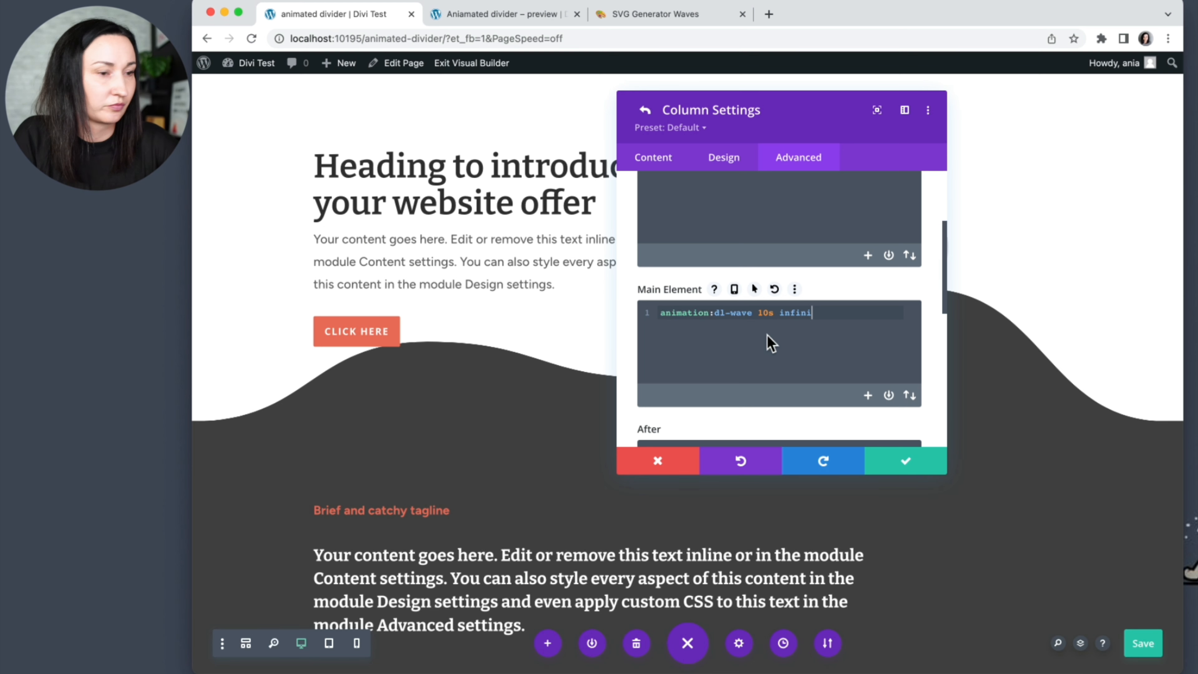
text(te;)
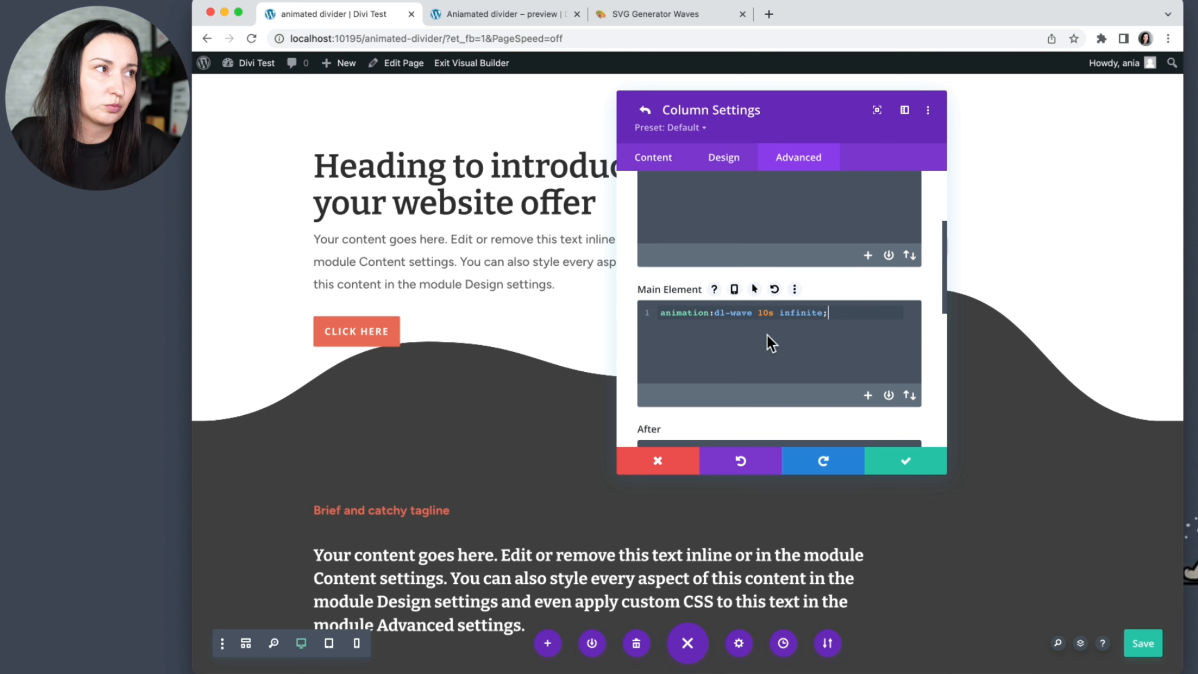
click(794, 336)
click(853, 315)
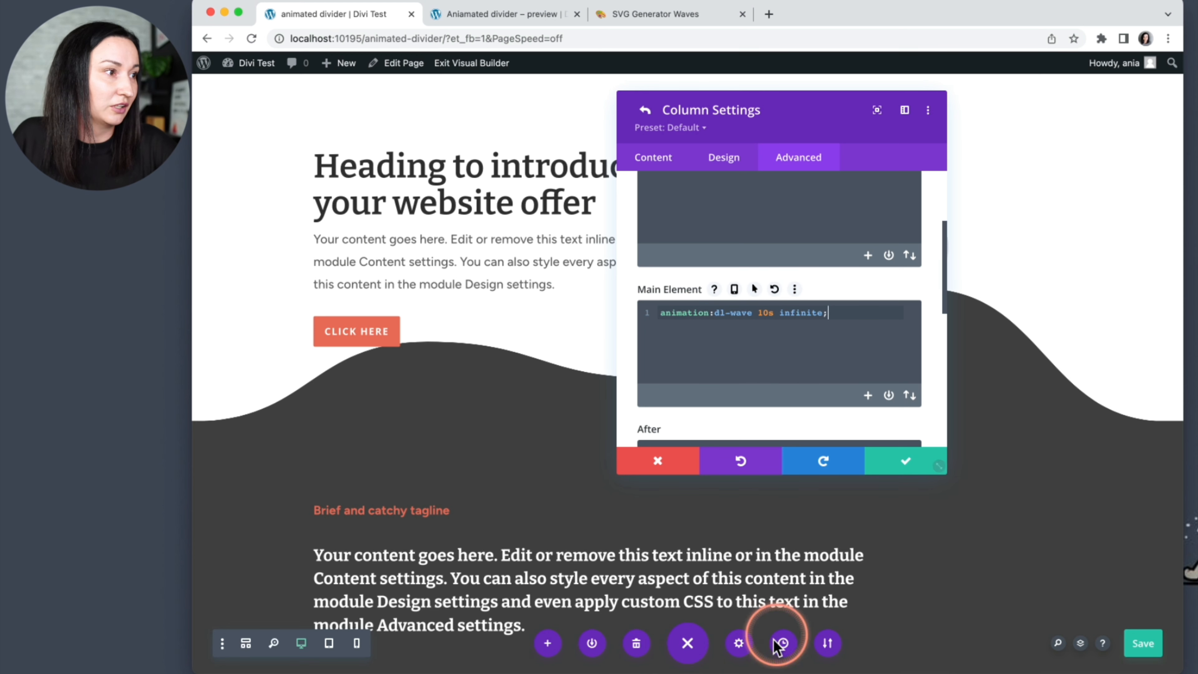
click(742, 650)
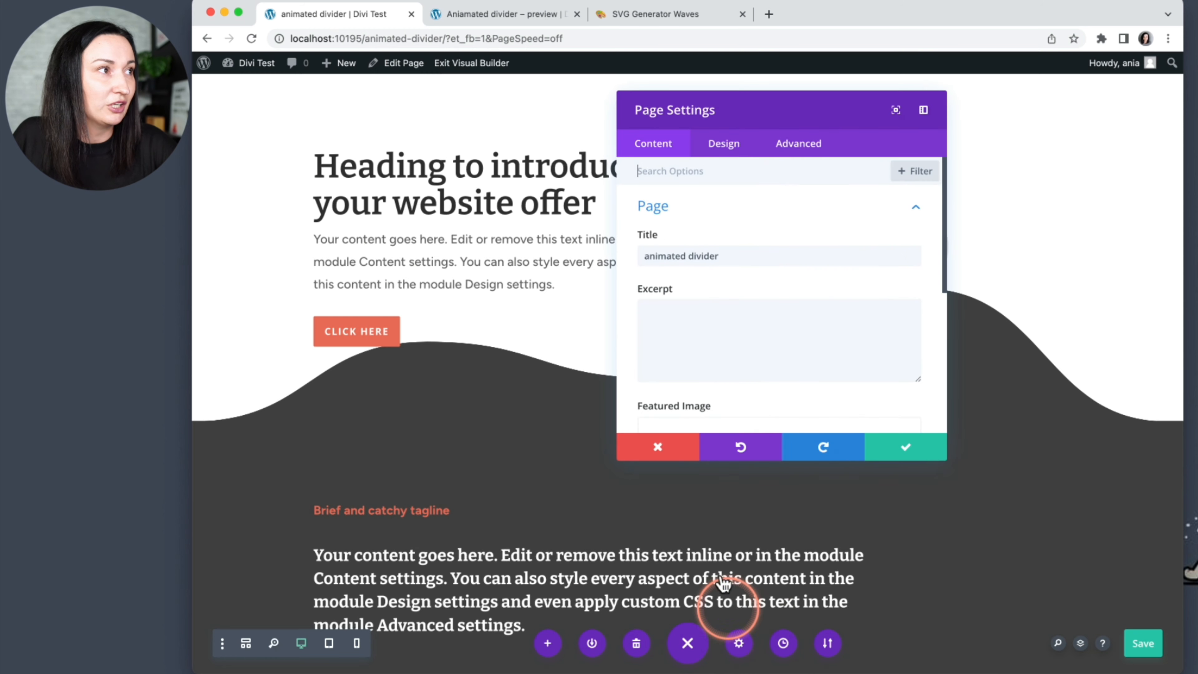
click(794, 144)
click(711, 210)
click(687, 268)
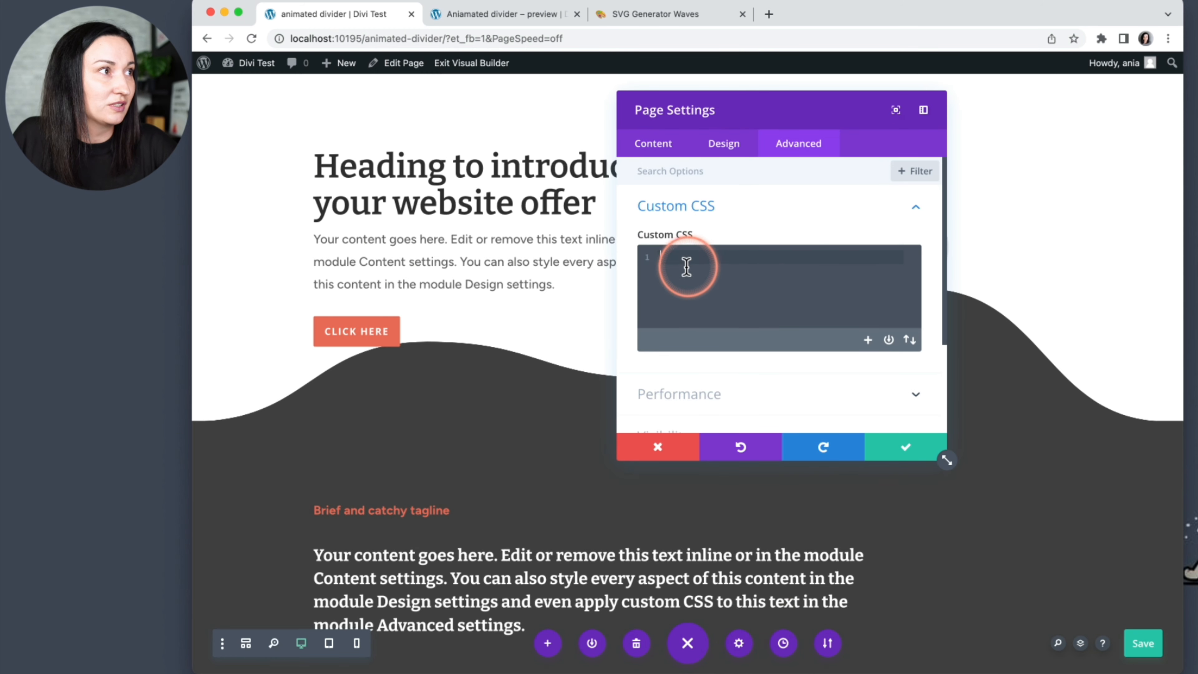
click(817, 266)
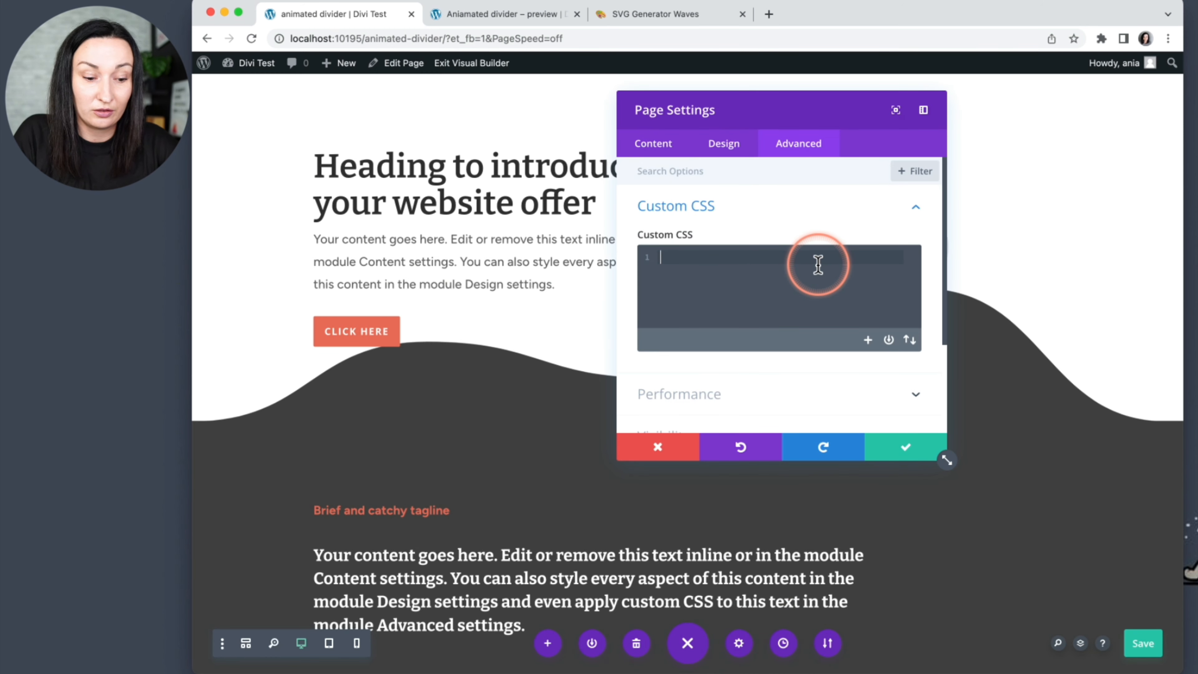
text(@keyfra)
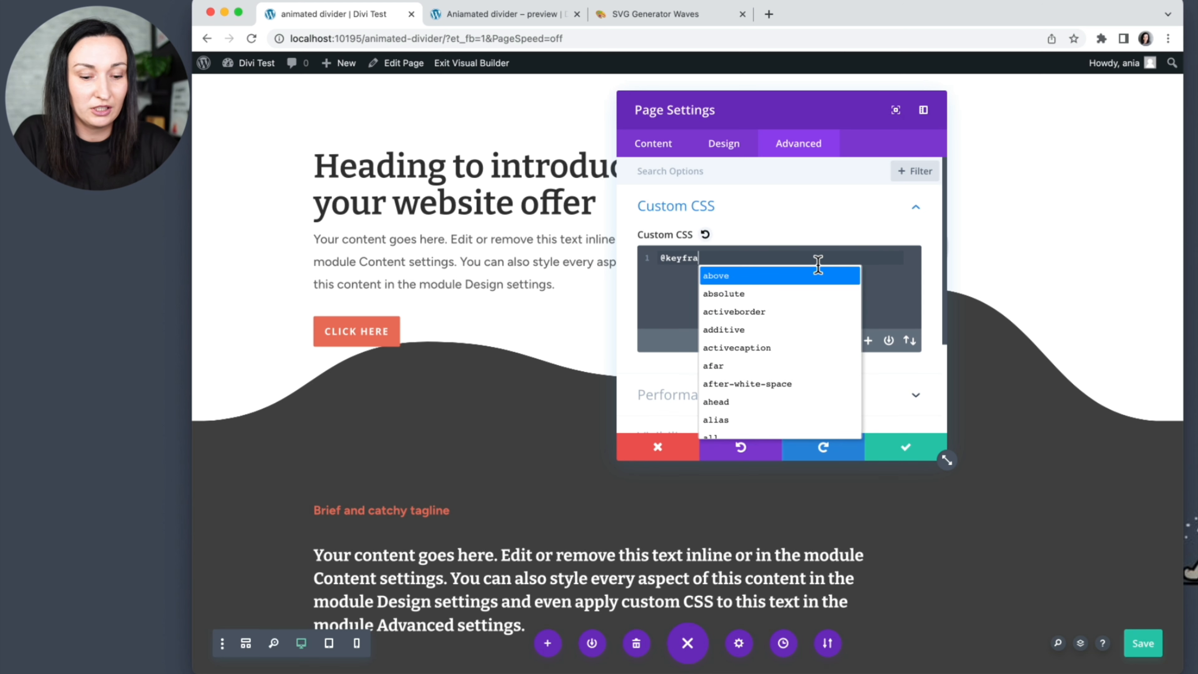
text(mes)
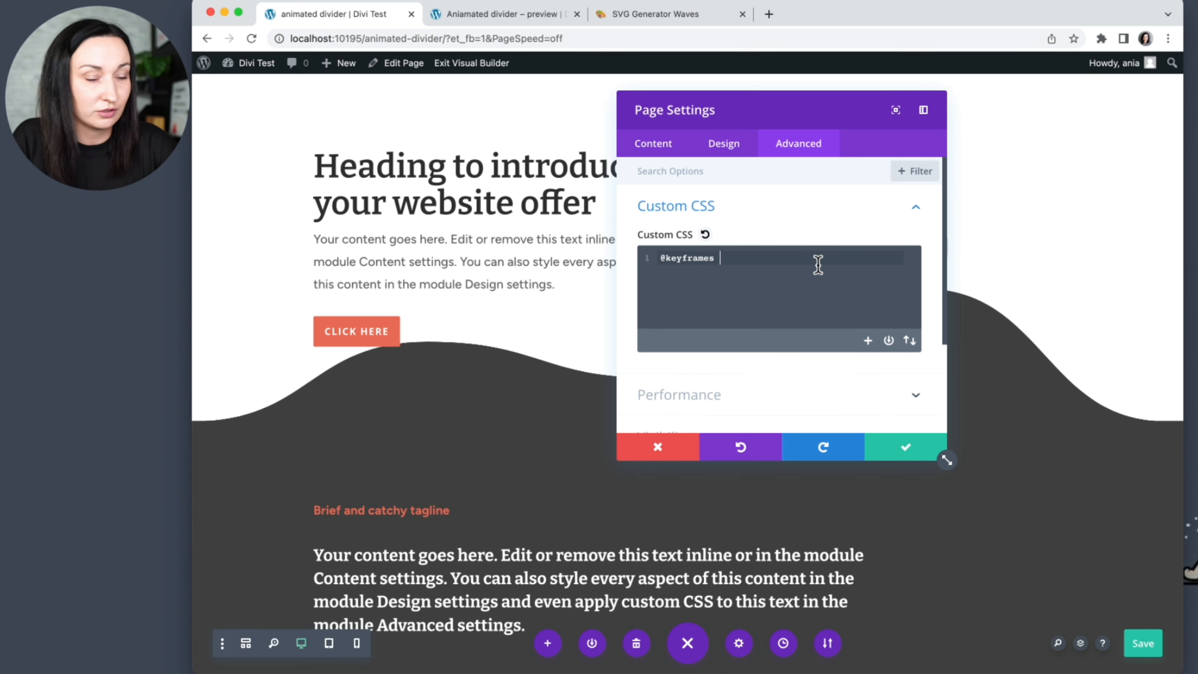
text( dl-wave )
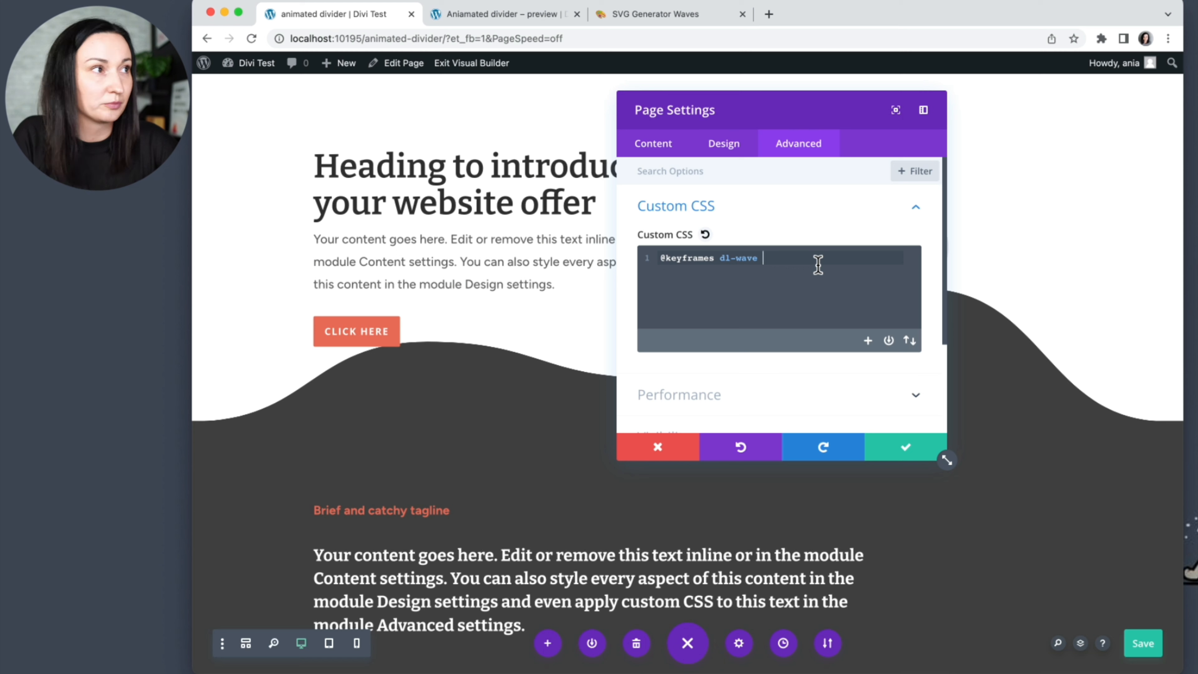
text({)
key(Return)
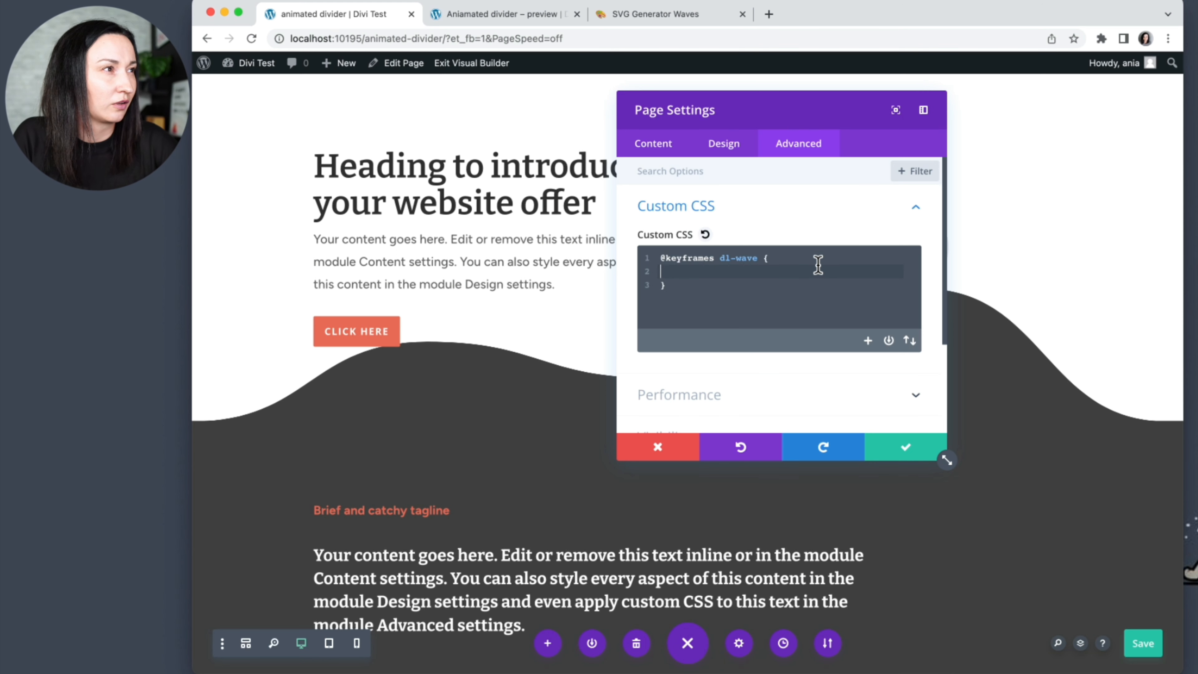
key(Return)
key(Up)
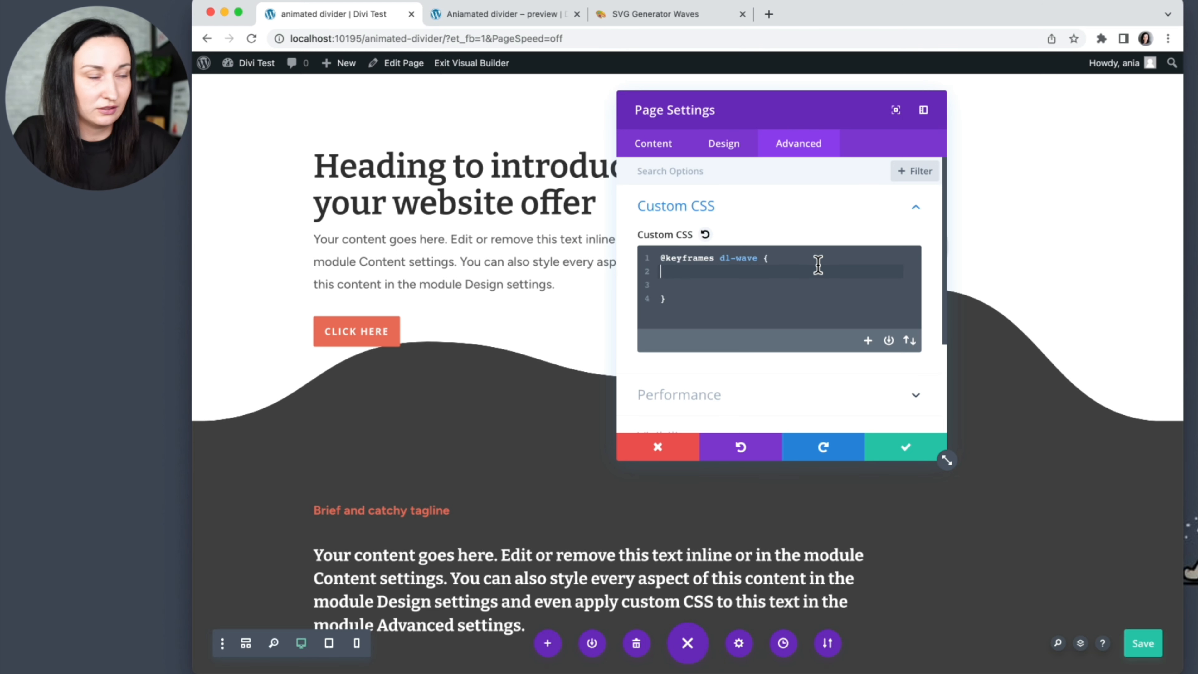
Step: Write a 0% {transform: translateX(0)} keyframe inside the dl-wave block
key(Tab)
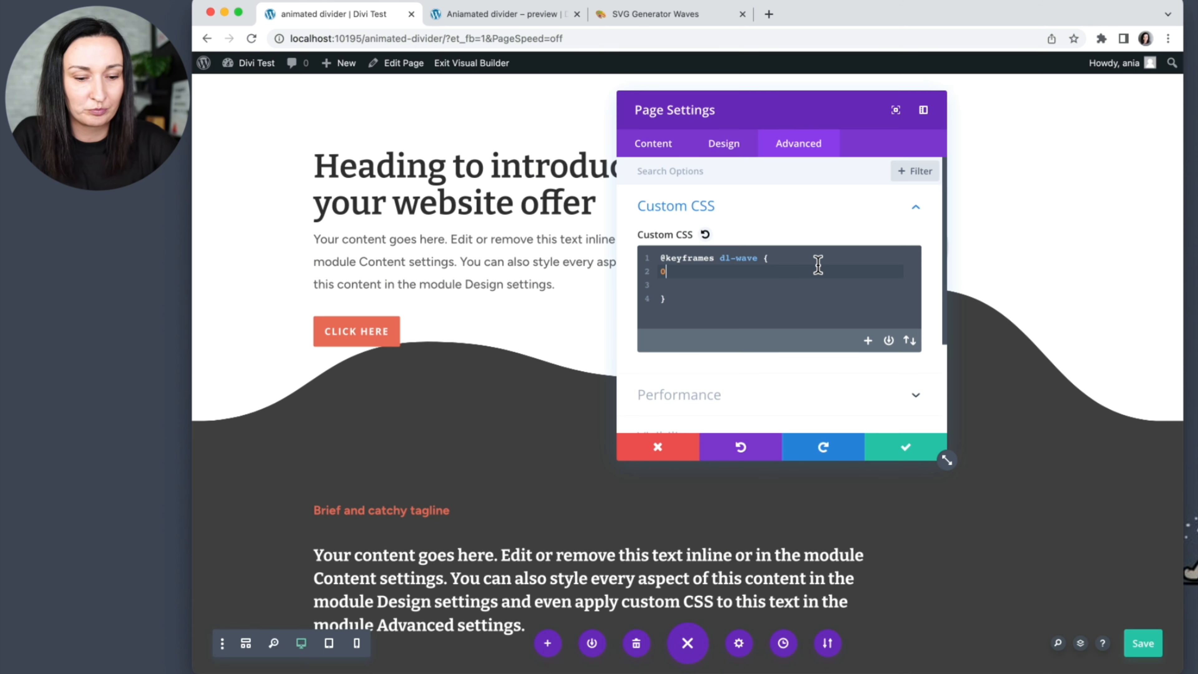
text(0% {)
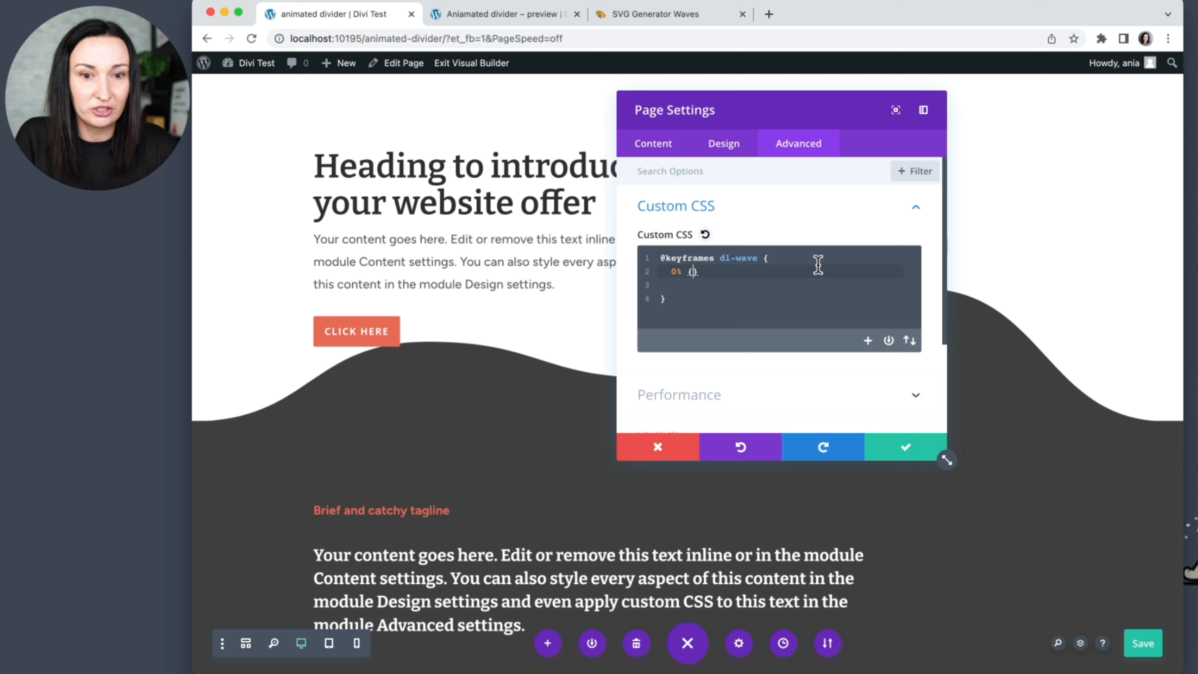
text(trans)
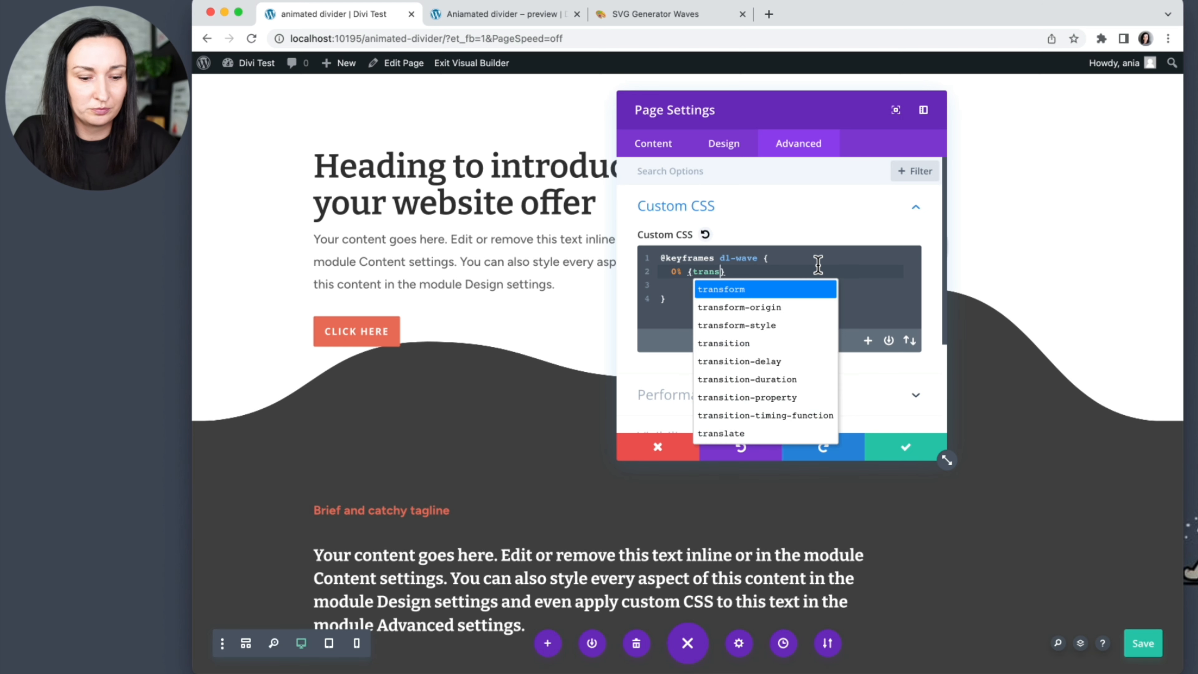
text(form: )
text(translat)
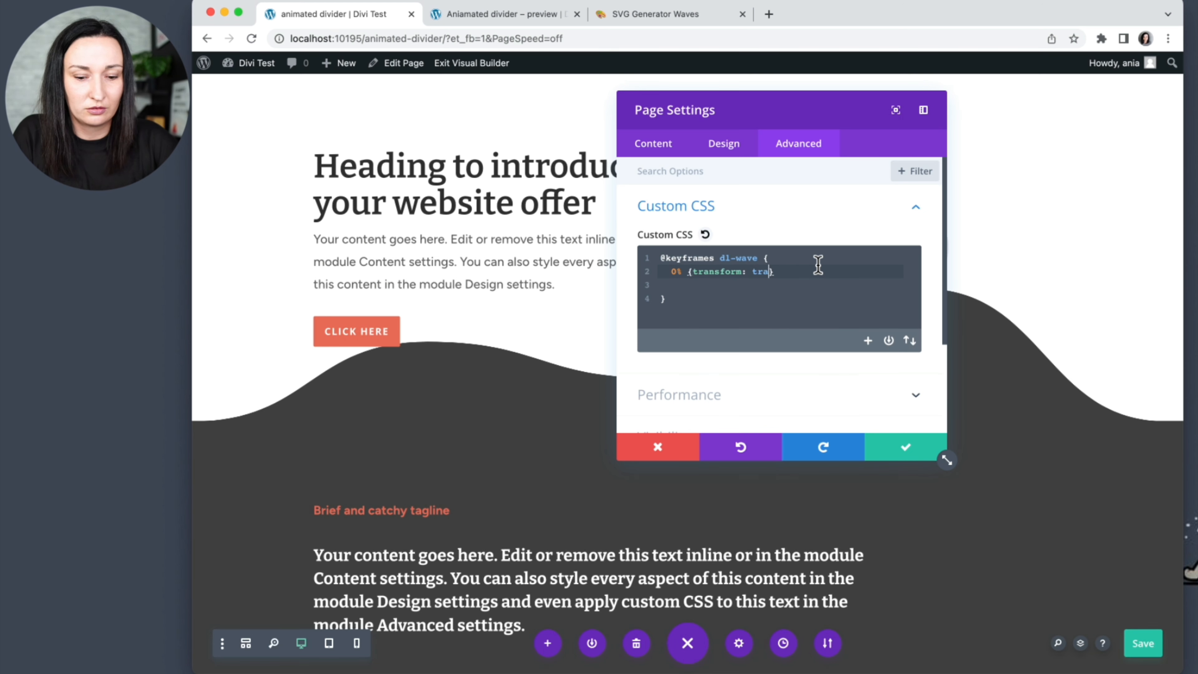
text(eX()
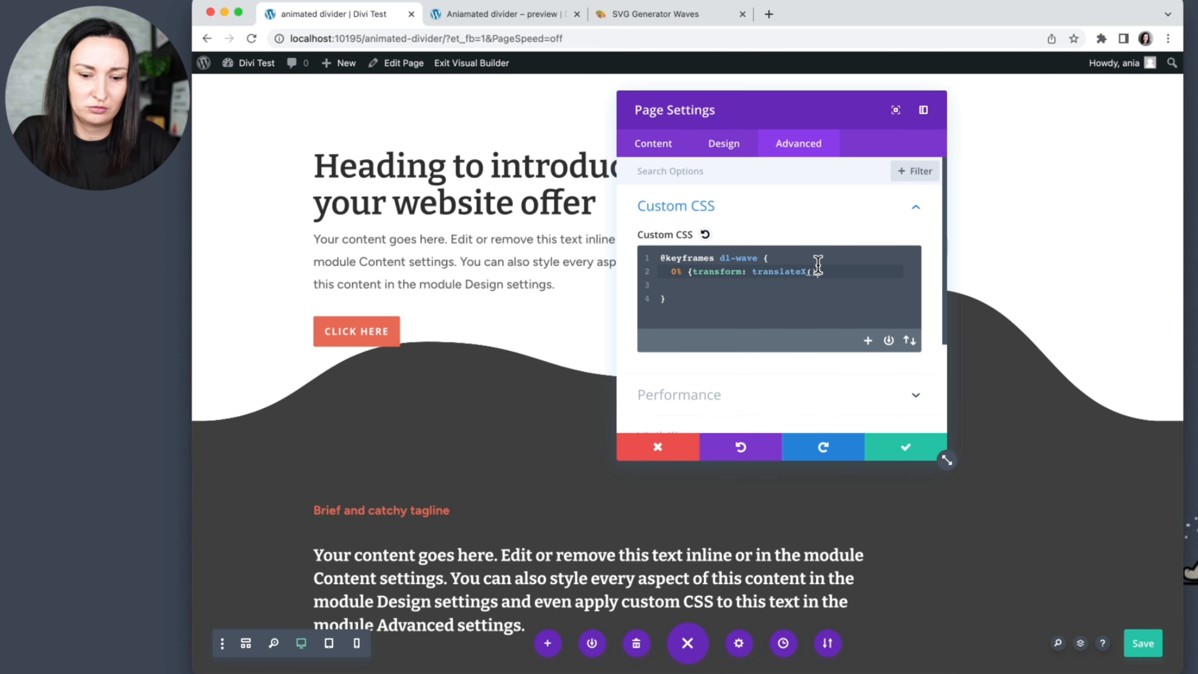
text(0)
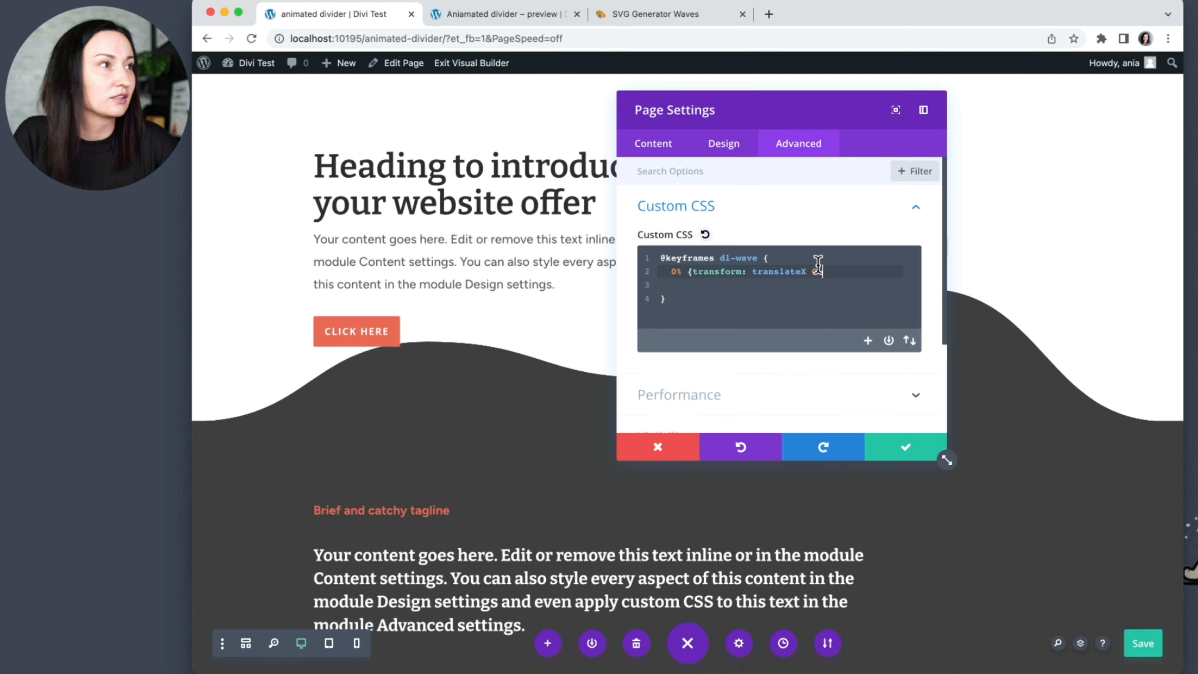
key(Return)
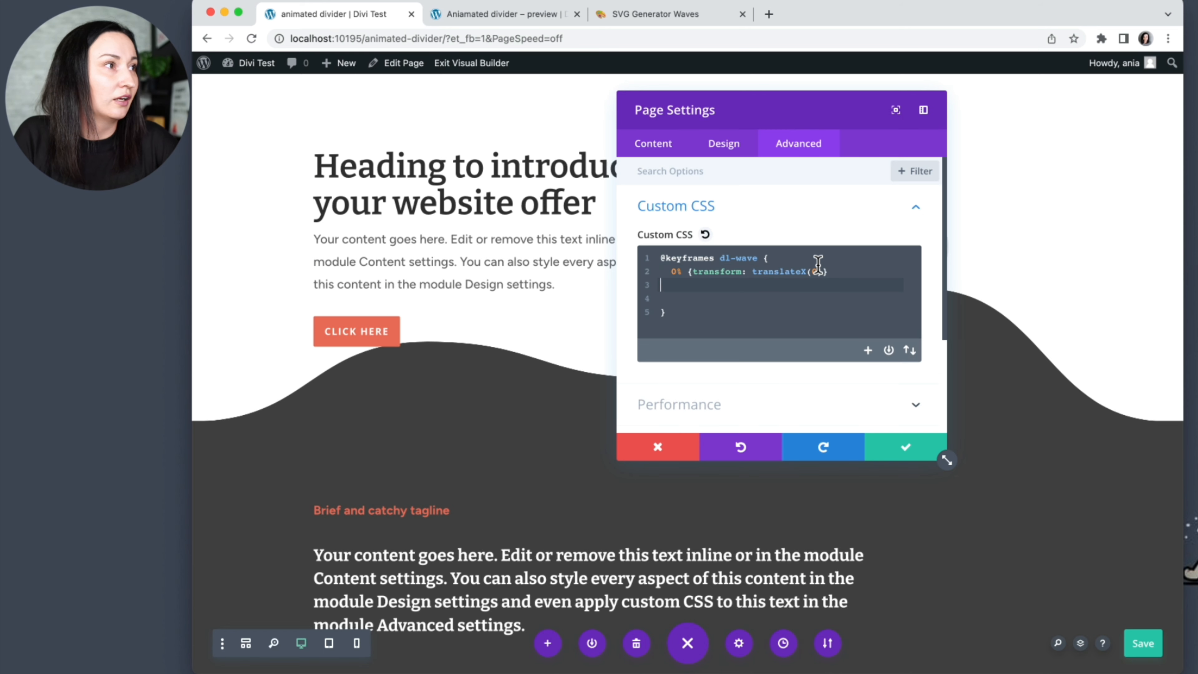
Step: Copy the 0% keyframe below itself and change the copy to 100% {transform: translateX(-100%)}
drag(819, 276, 829, 259)
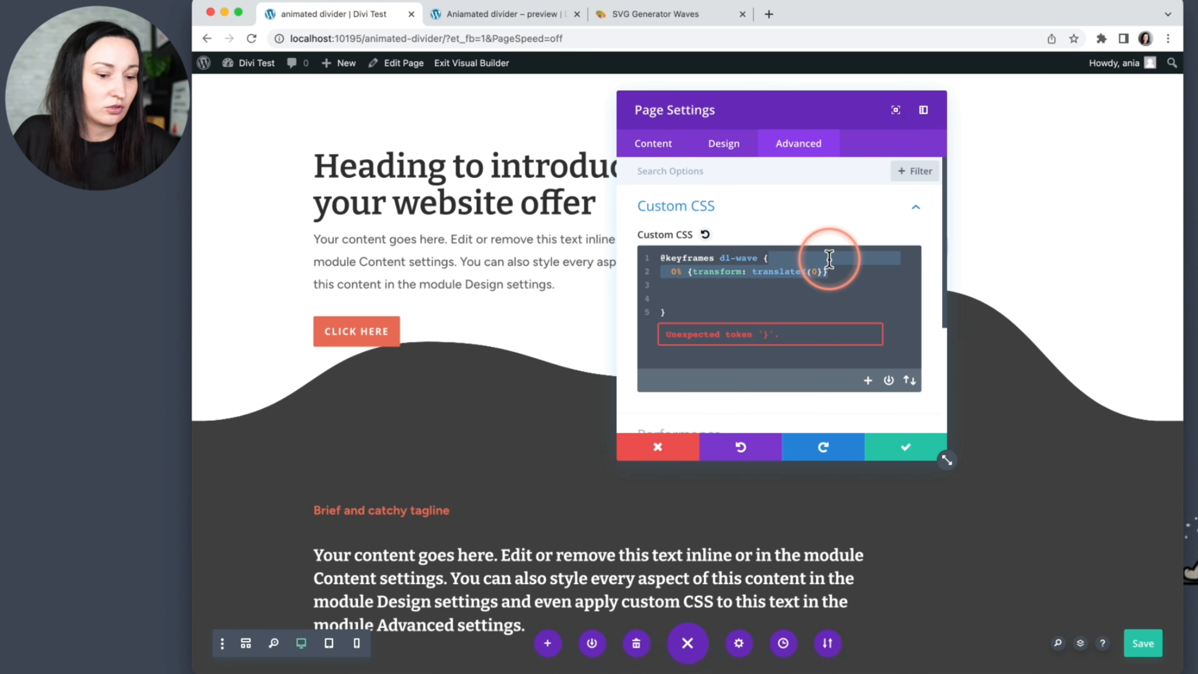
key(ctrl+c)
click(715, 300)
key(ctrl+v)
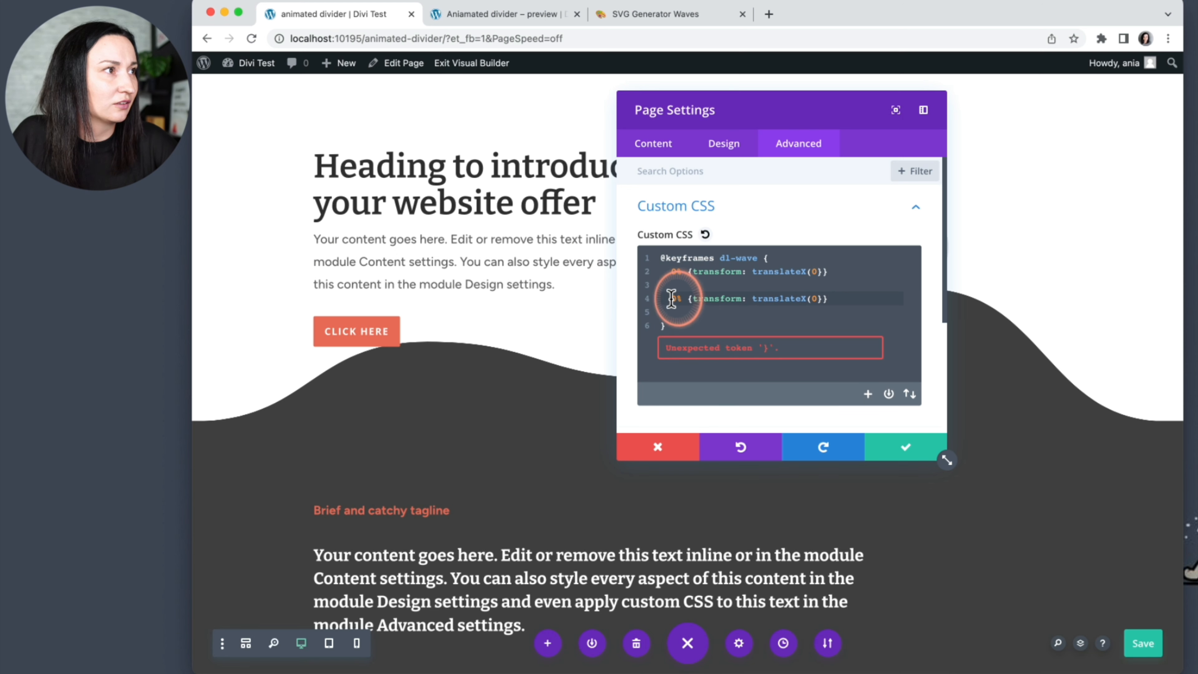
text(10)
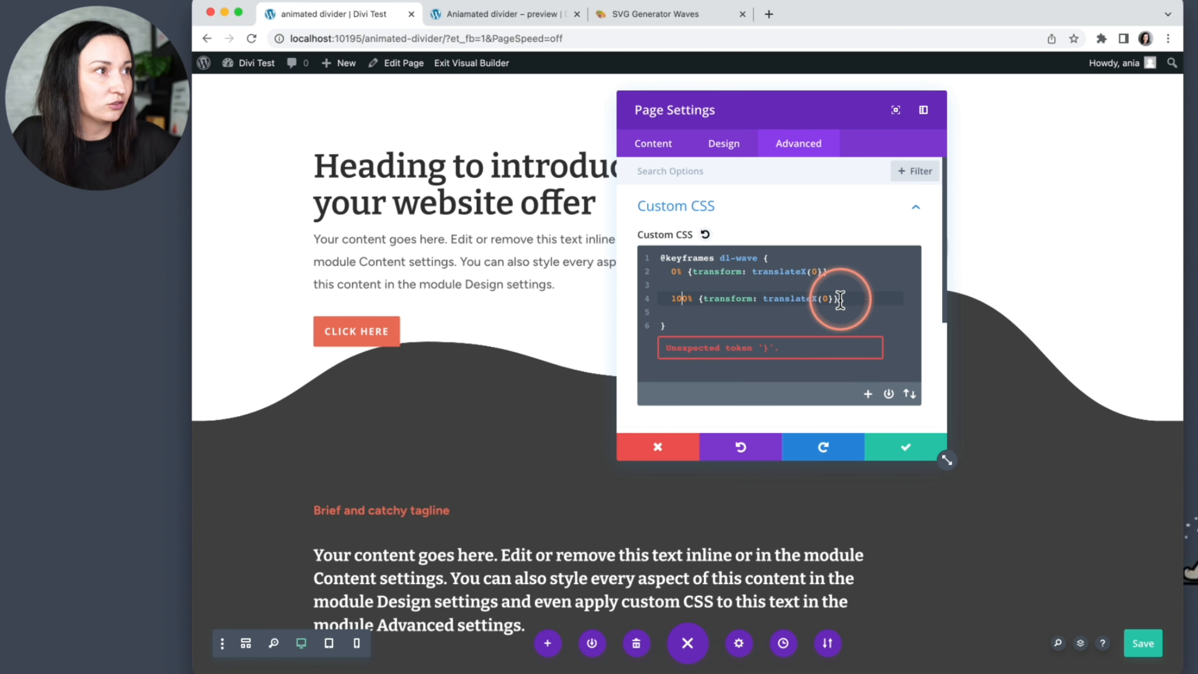
click(824, 297)
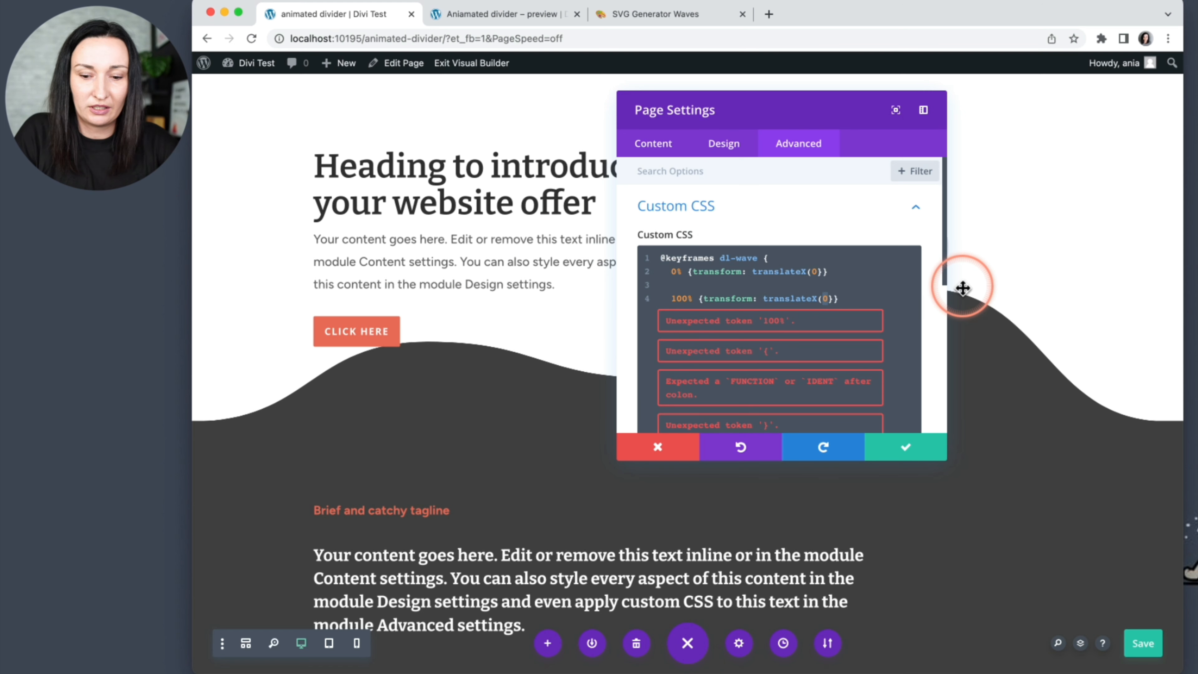
text(-100%)
click(874, 296)
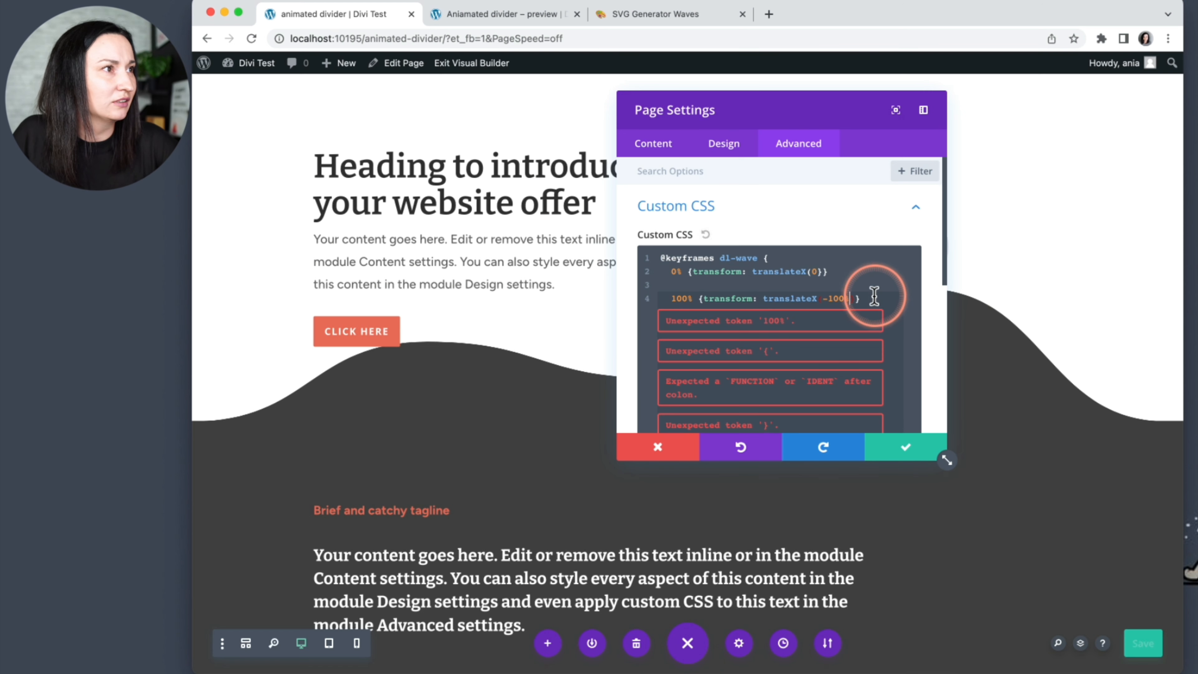
text(})
Step: Clean up the dl-wave keyframes to 0% {transform: translateX(0)} and 100% {transform: translateX(-100%)}, each with a single closing brace
scroll(886, 355, down, 1)
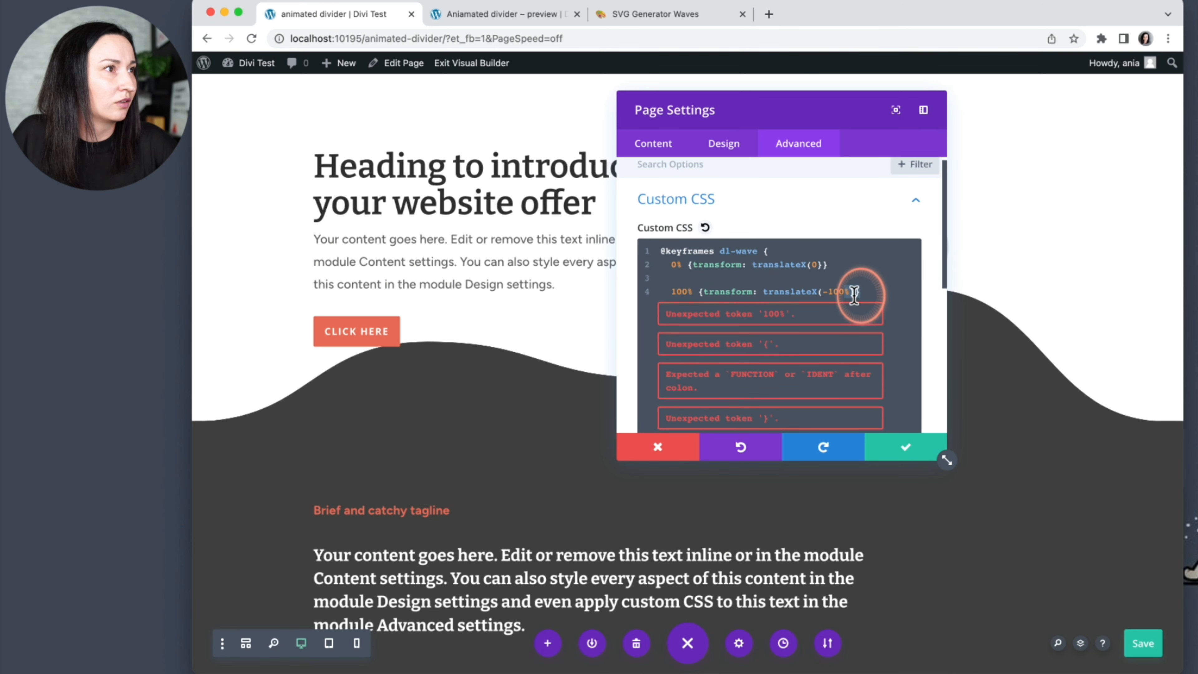
key(BackSpace)
key(BackSpace)
key(BackSpace)
key(BackSpace)
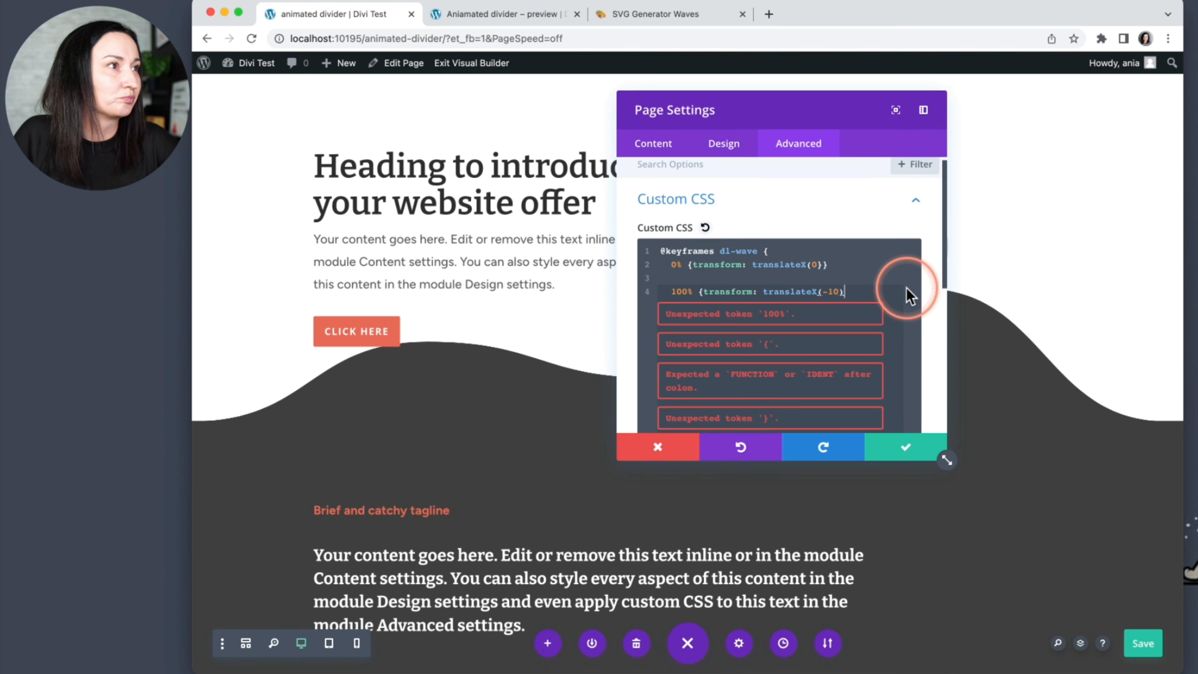
click(817, 264)
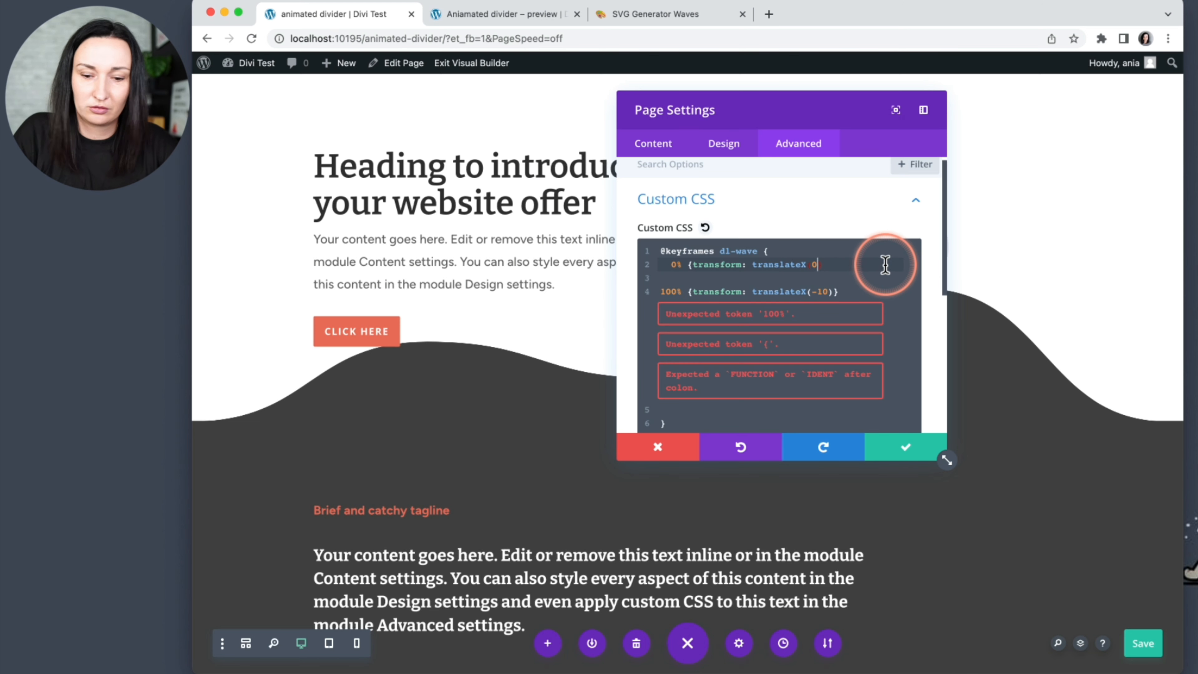
click(881, 278)
scroll(881, 278, down, 2)
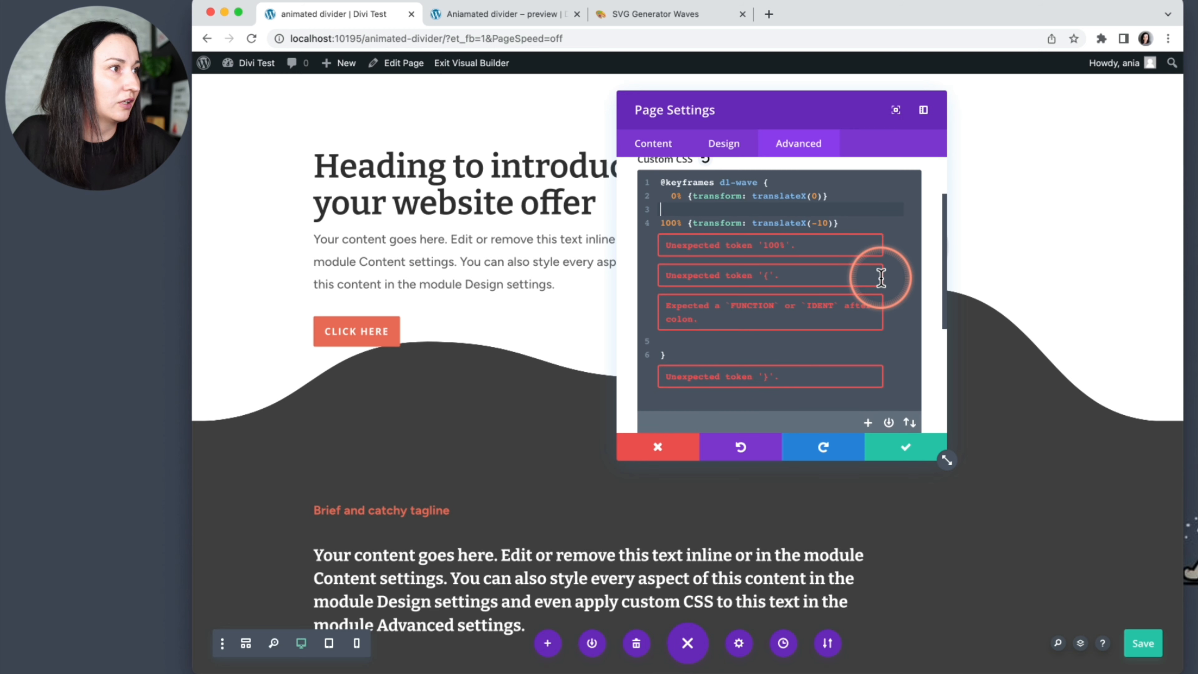
scroll(882, 282, up, 1)
click(815, 287)
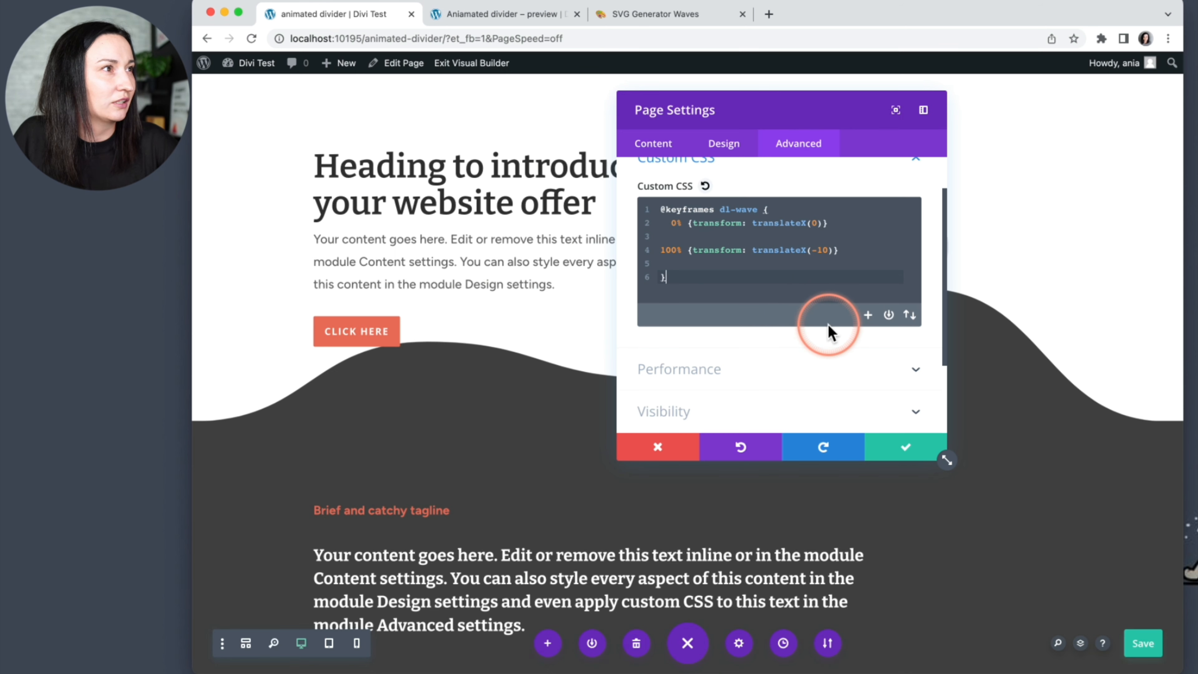
click(822, 250)
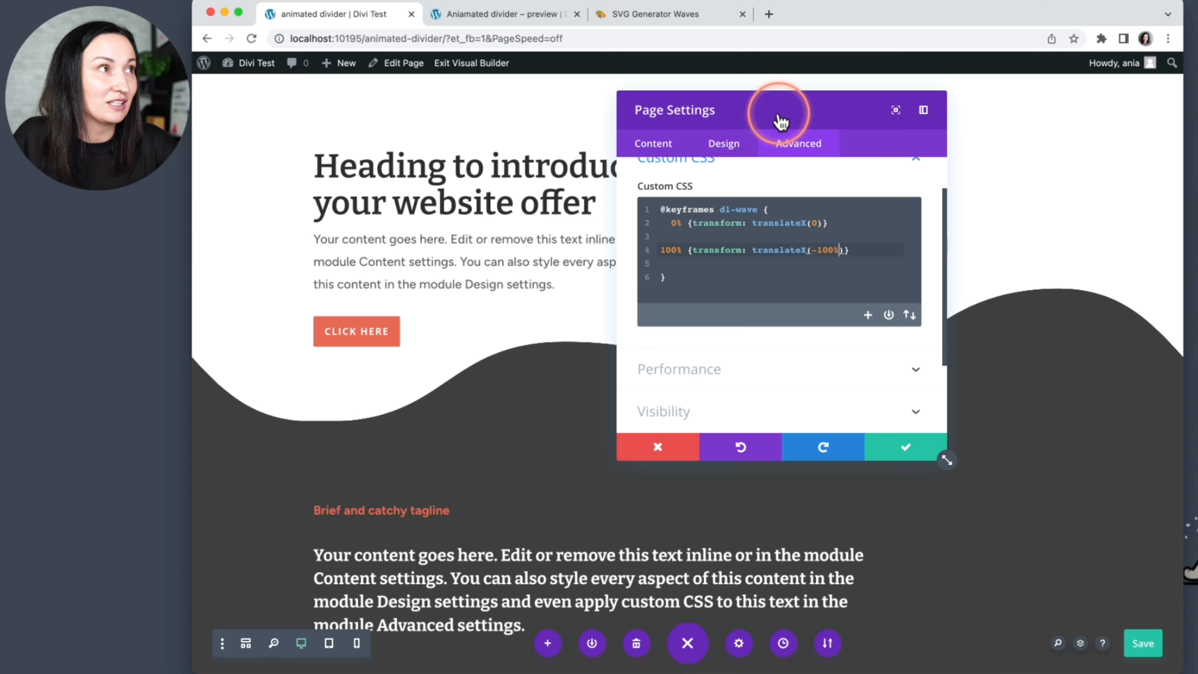
Step: Move the Page Settings window away from the page's heading and introductory text
drag(778, 119, 856, 143)
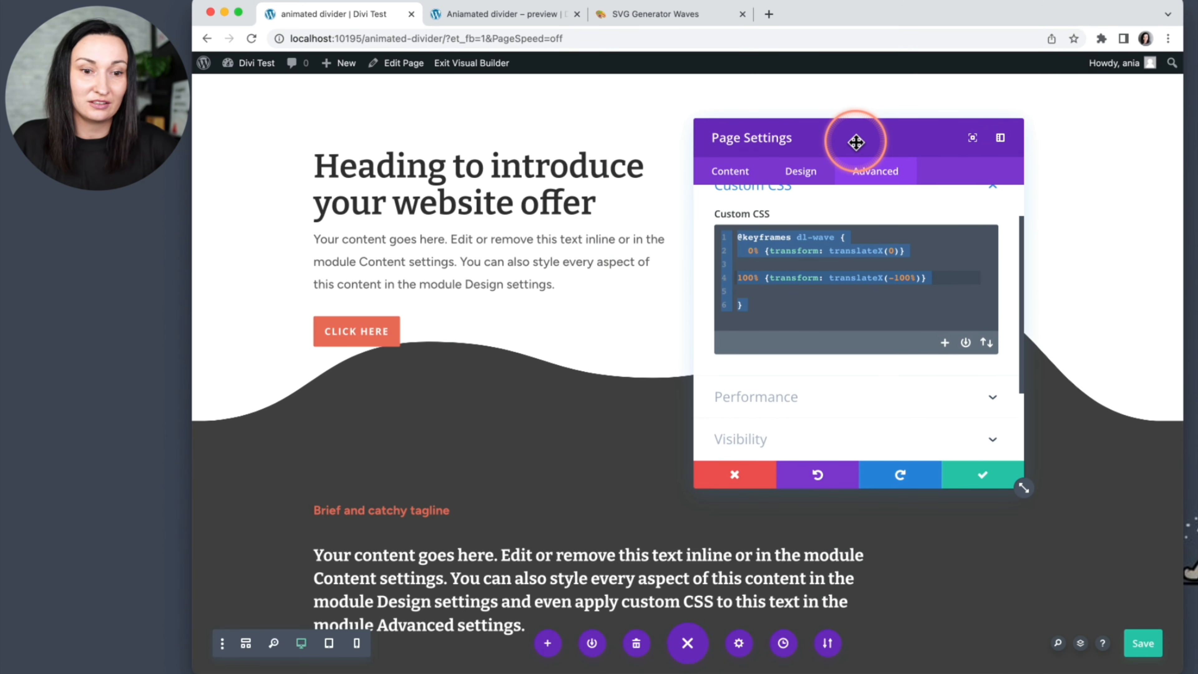
click(857, 278)
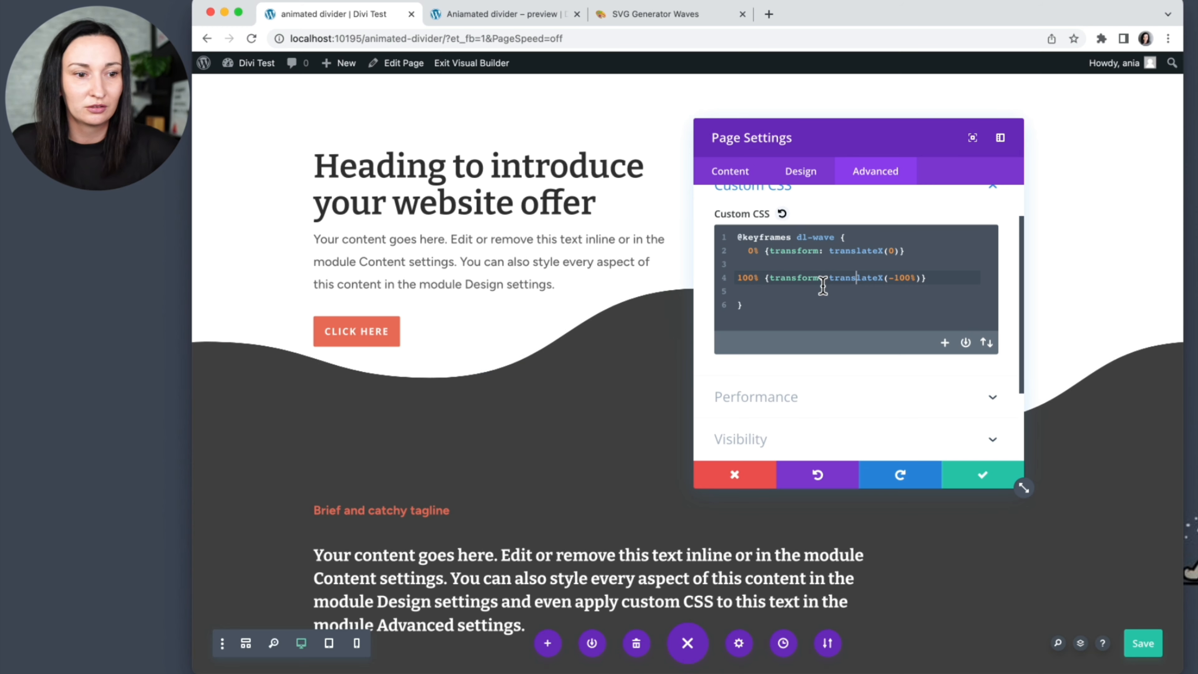
click(868, 284)
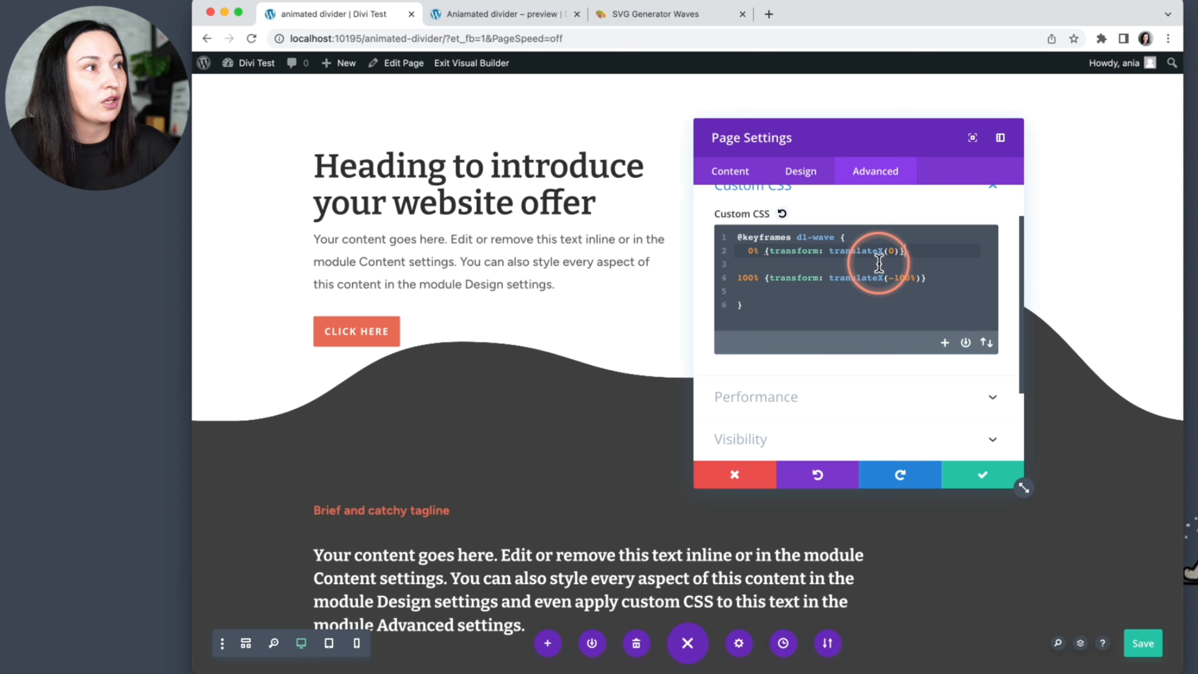
Step: Insert empty 25% {}, 50% {} and 75 {} keyframes between the 0% and 100% keyframes of dl-wave
click(926, 265)
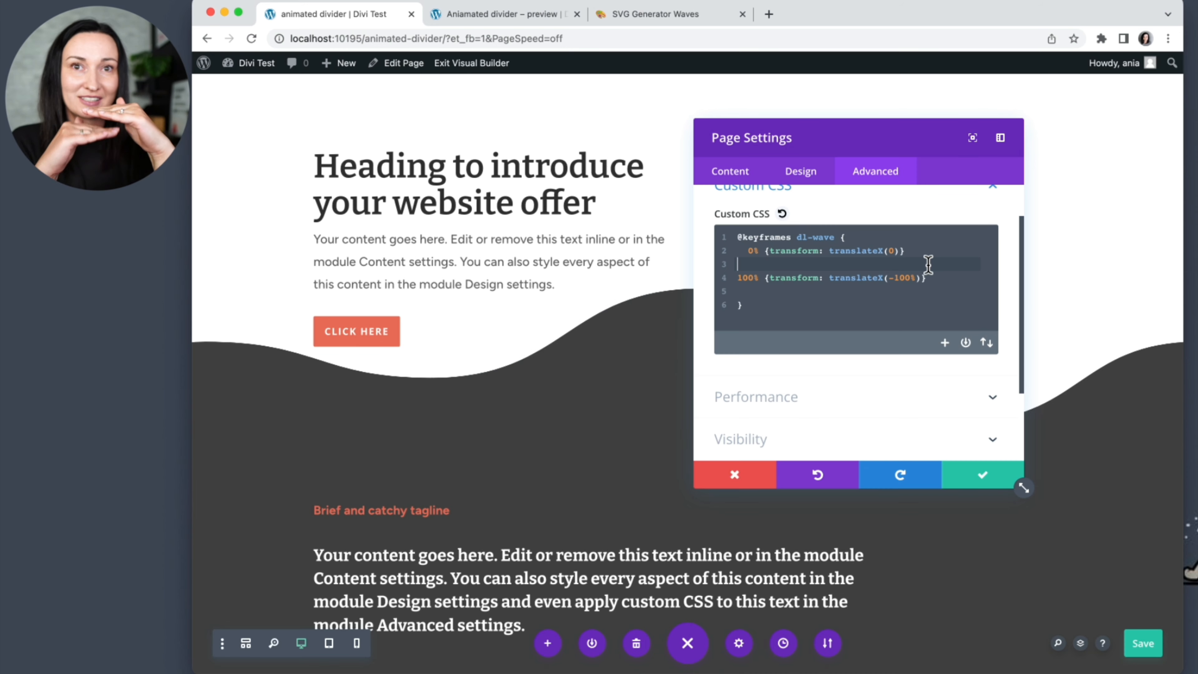
click(940, 265)
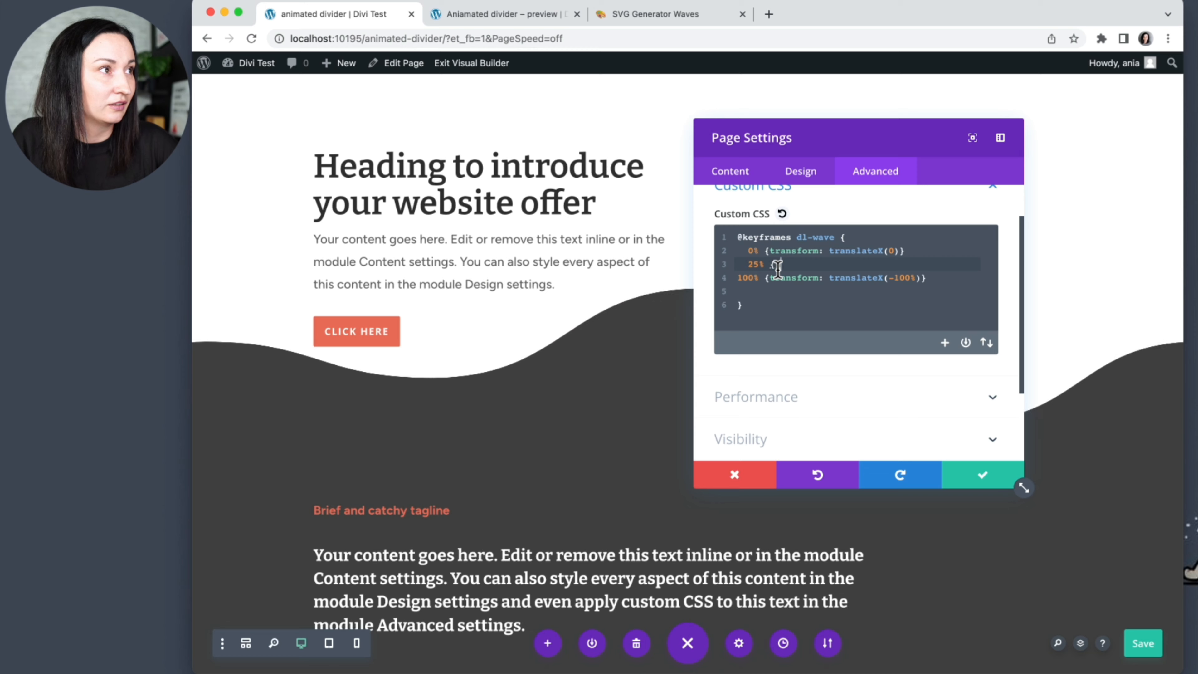
key(Down)
key(Down)
key(Up)
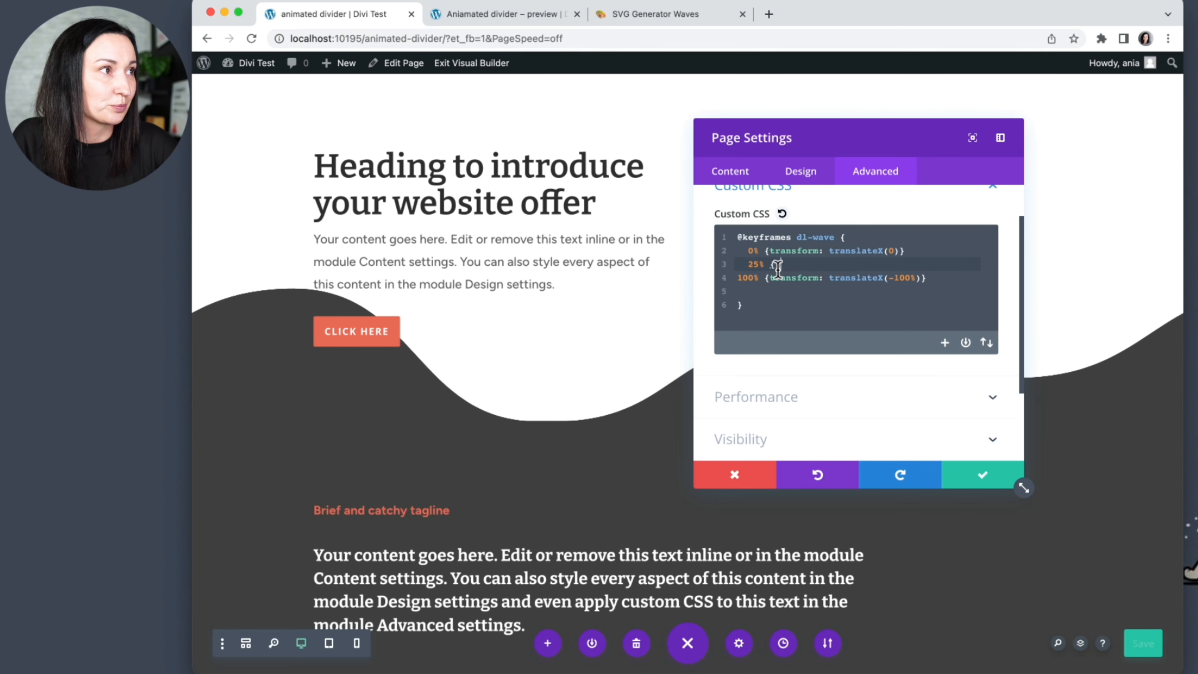
key(Return)
key(Up)
text(50)
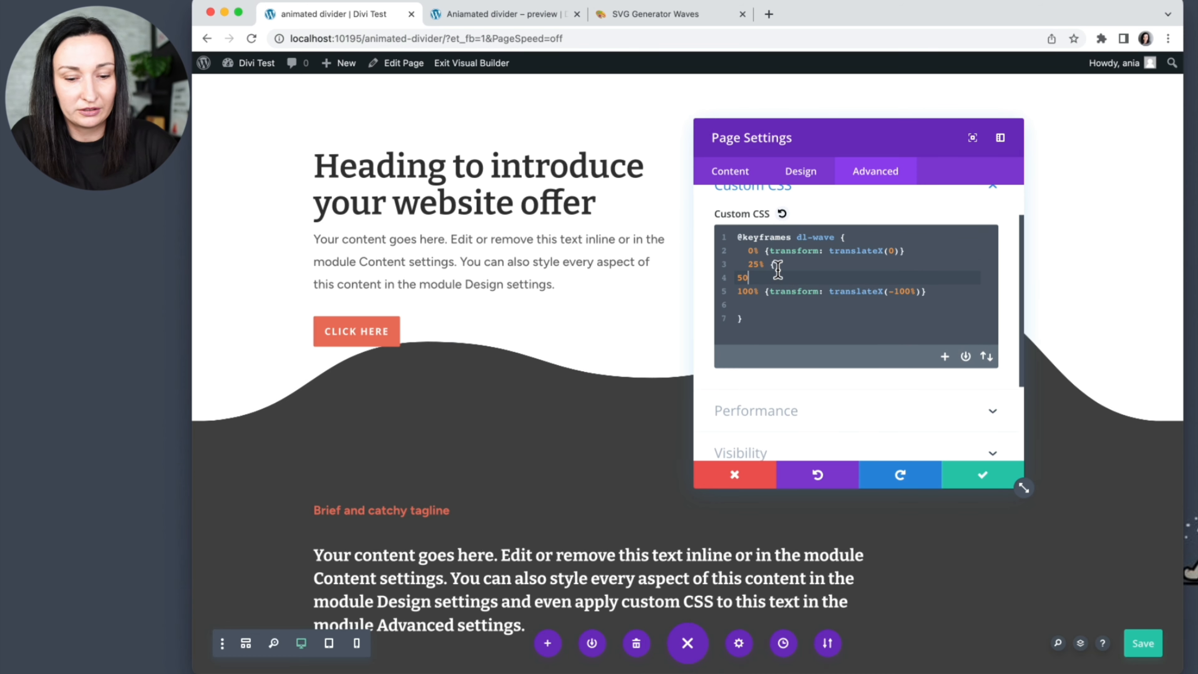
text(% {)
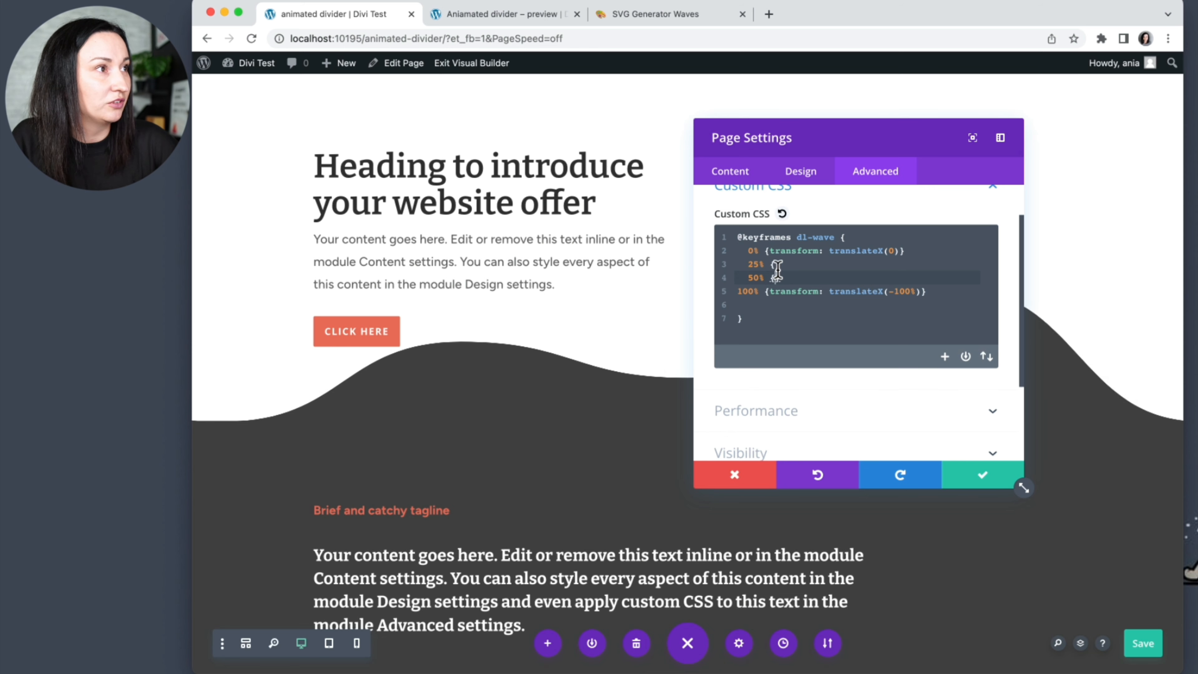
key(Return)
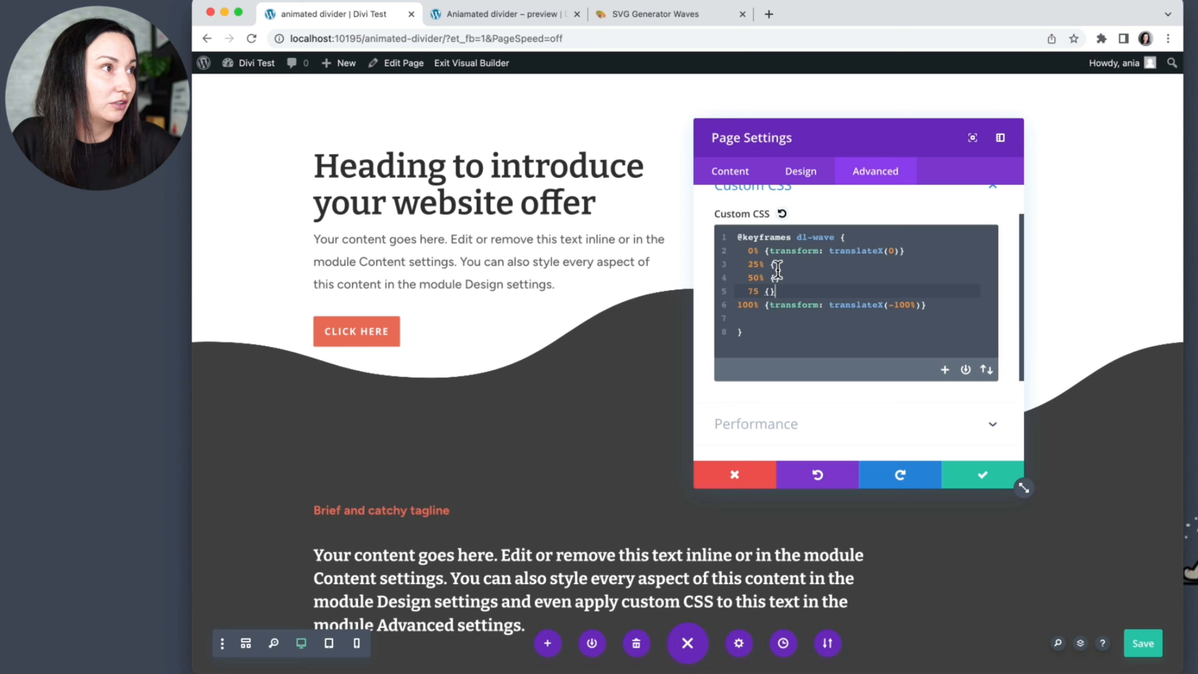
Step: Copy the 0% keyframe's transform declaration into the 50% keyframe and change it to translateX(-50%)
click(845, 271)
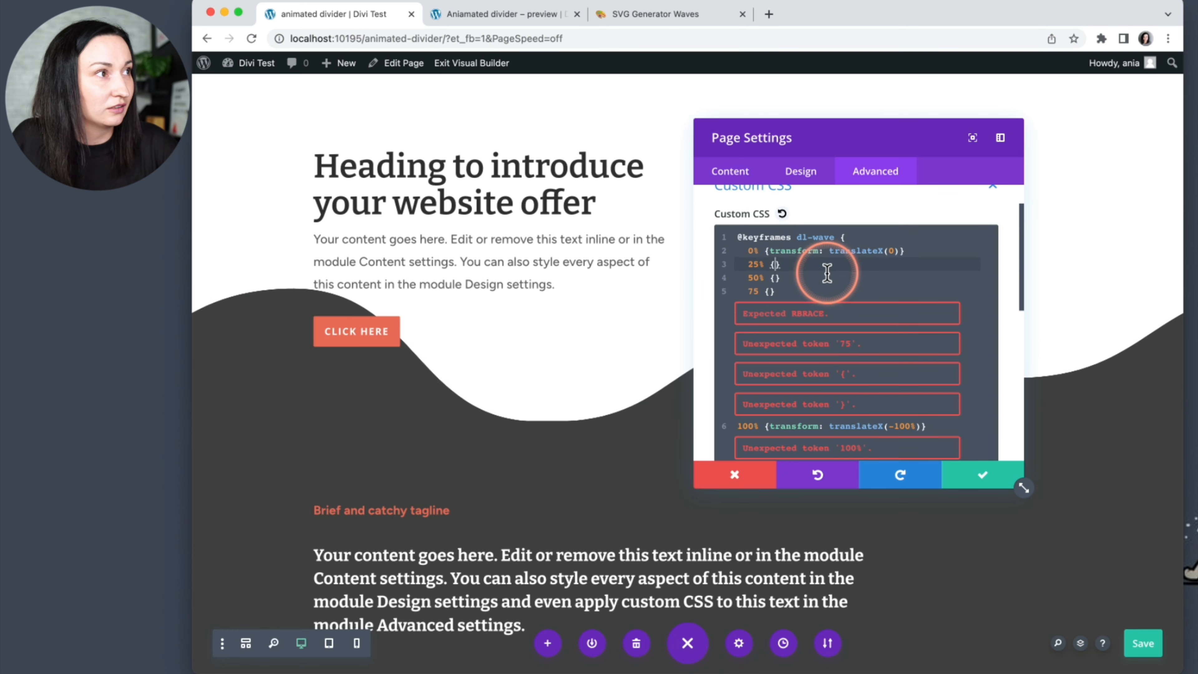
click(775, 277)
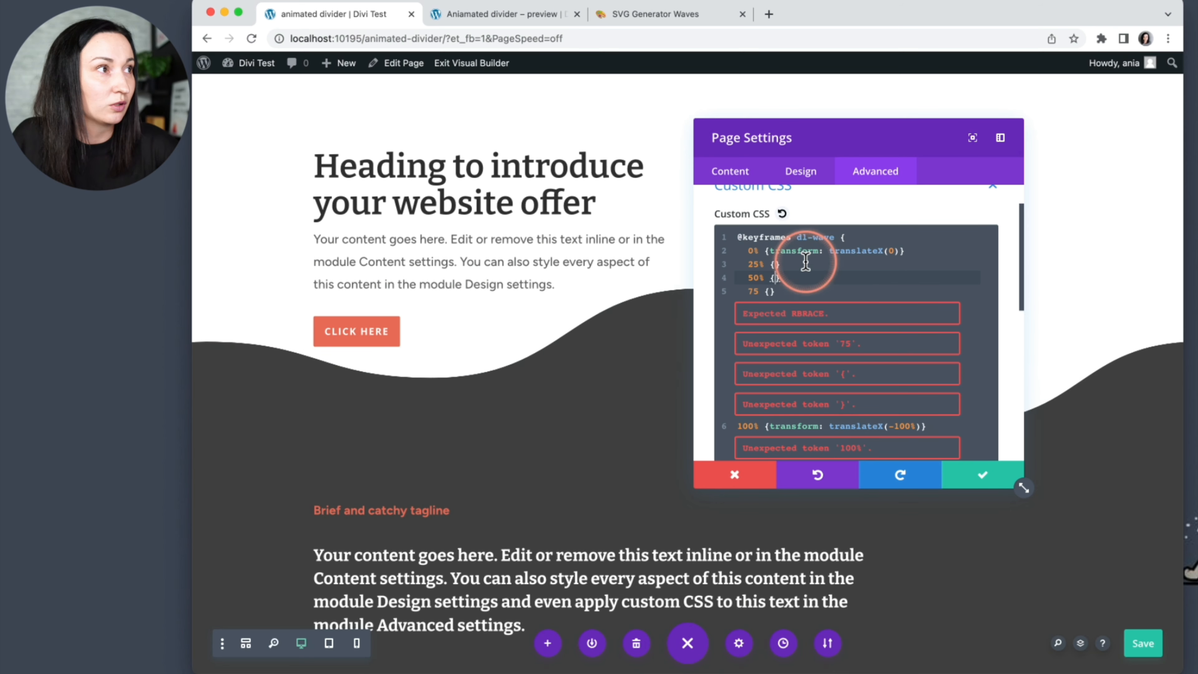
drag(765, 250, 897, 252)
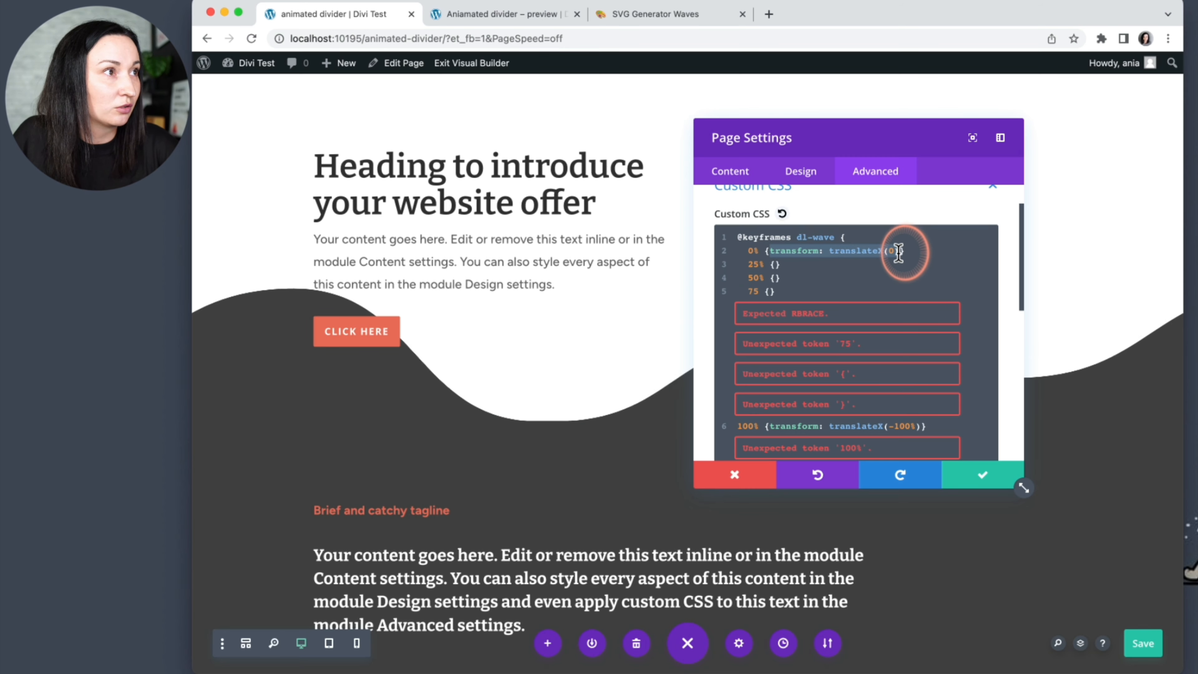
key(ctrl+c)
click(775, 278)
key(ctrl+v)
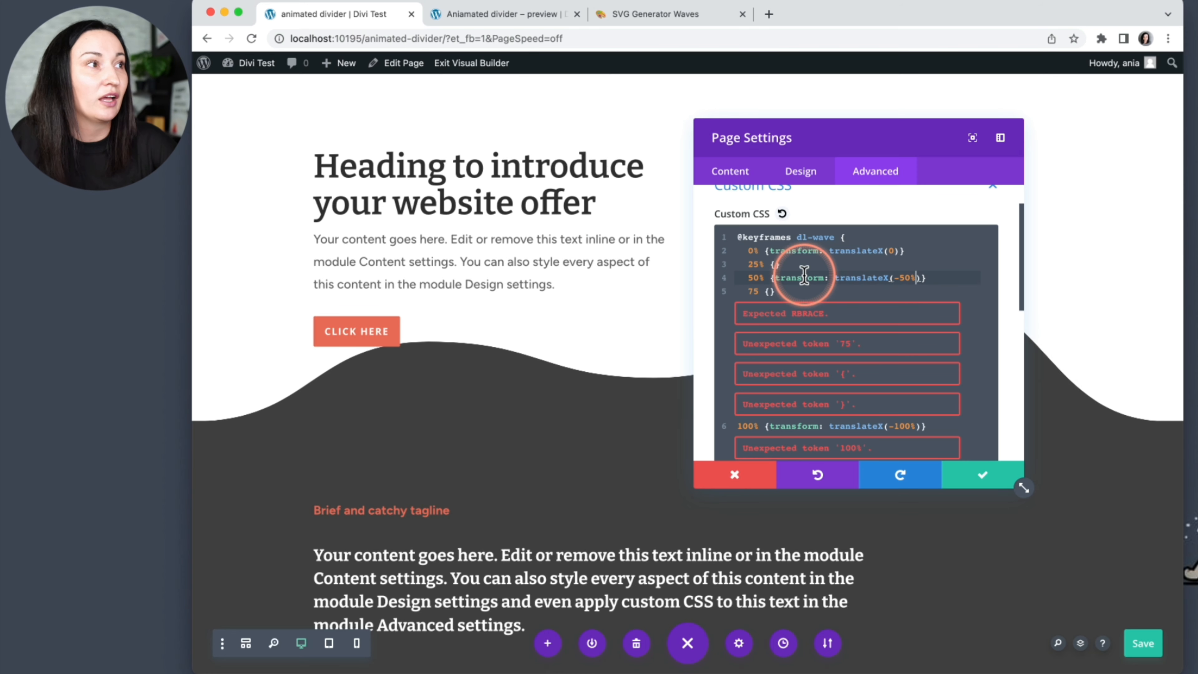
Step: Append , scaleY(10%) after translateX(-50%) in the 50% keyframe
click(921, 279)
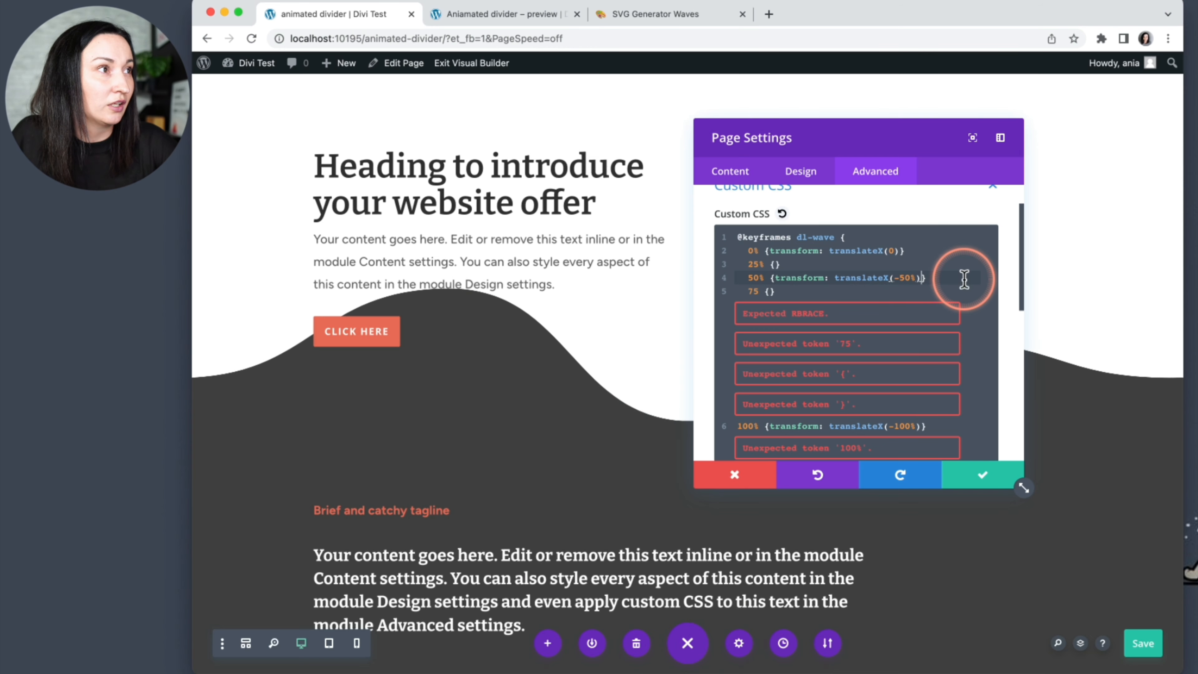
text(, sc)
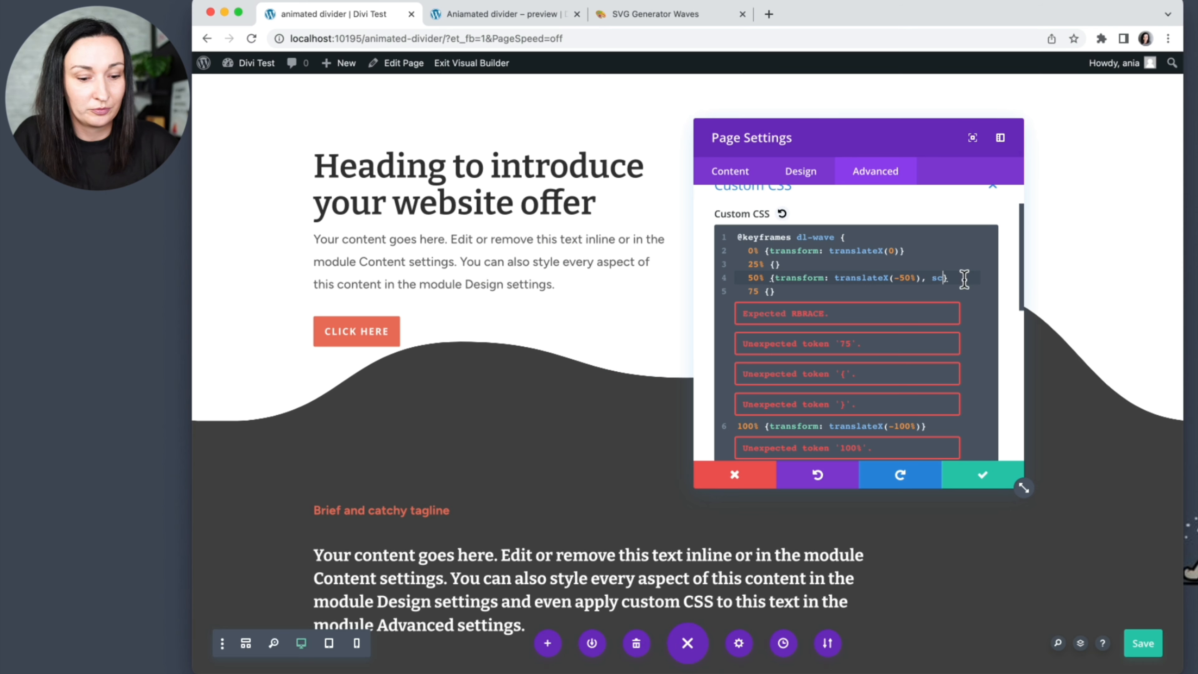
text(aleY)
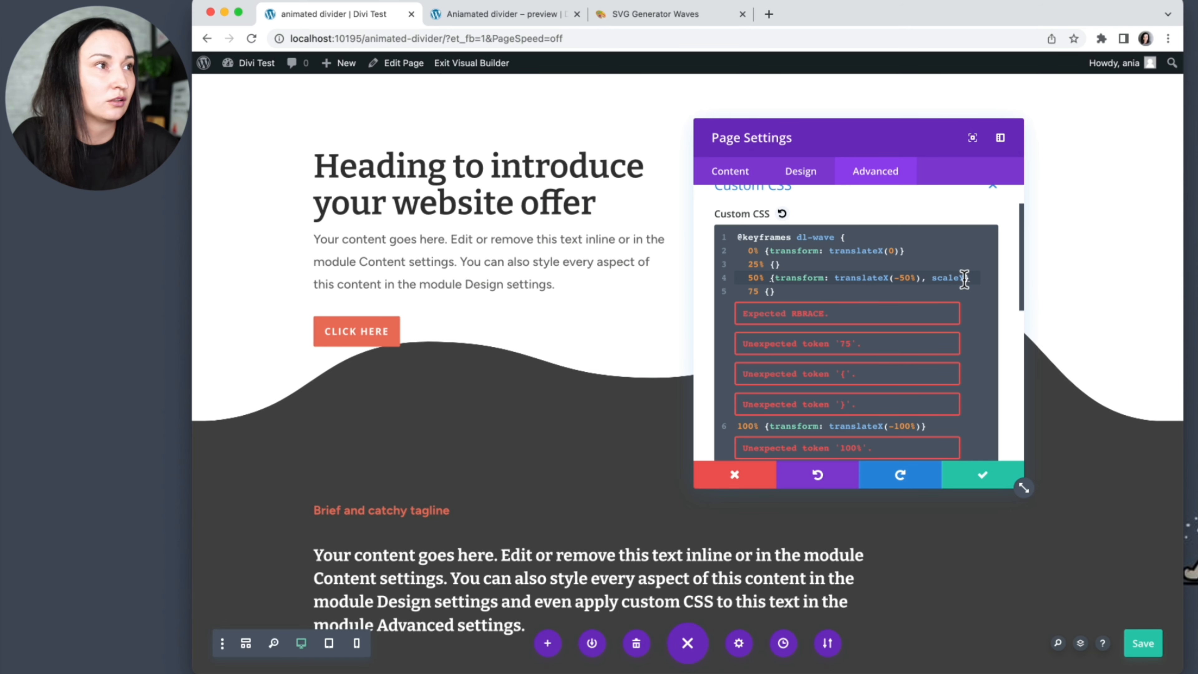
text(()
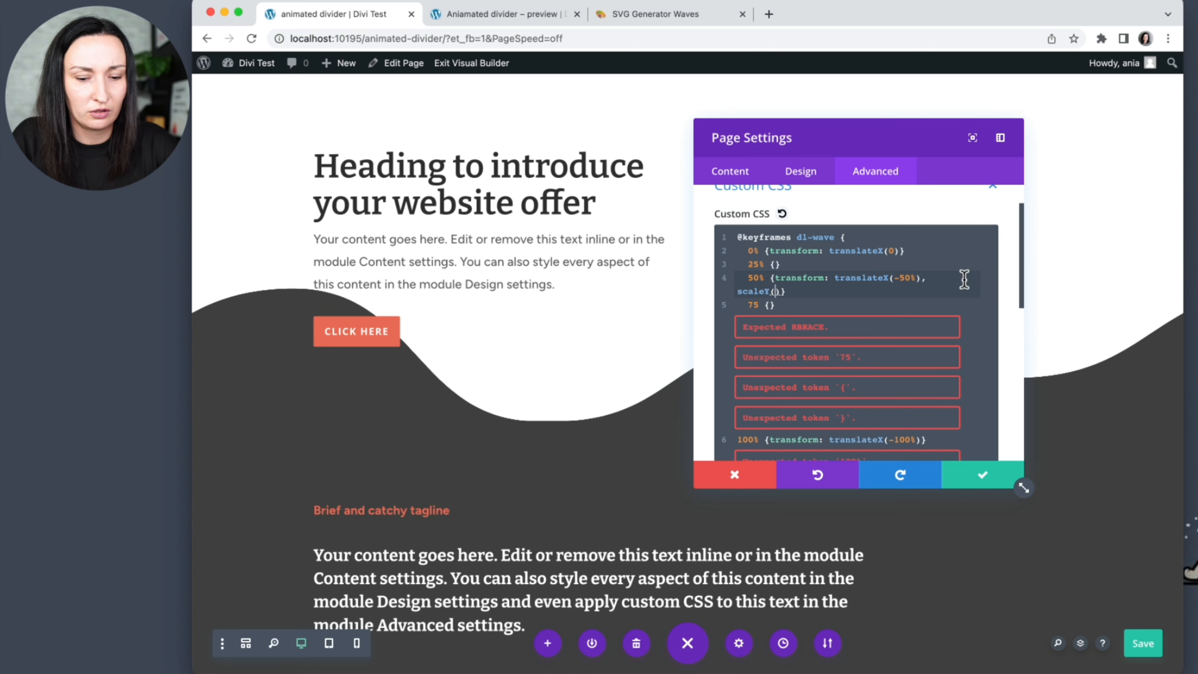
text(10%))
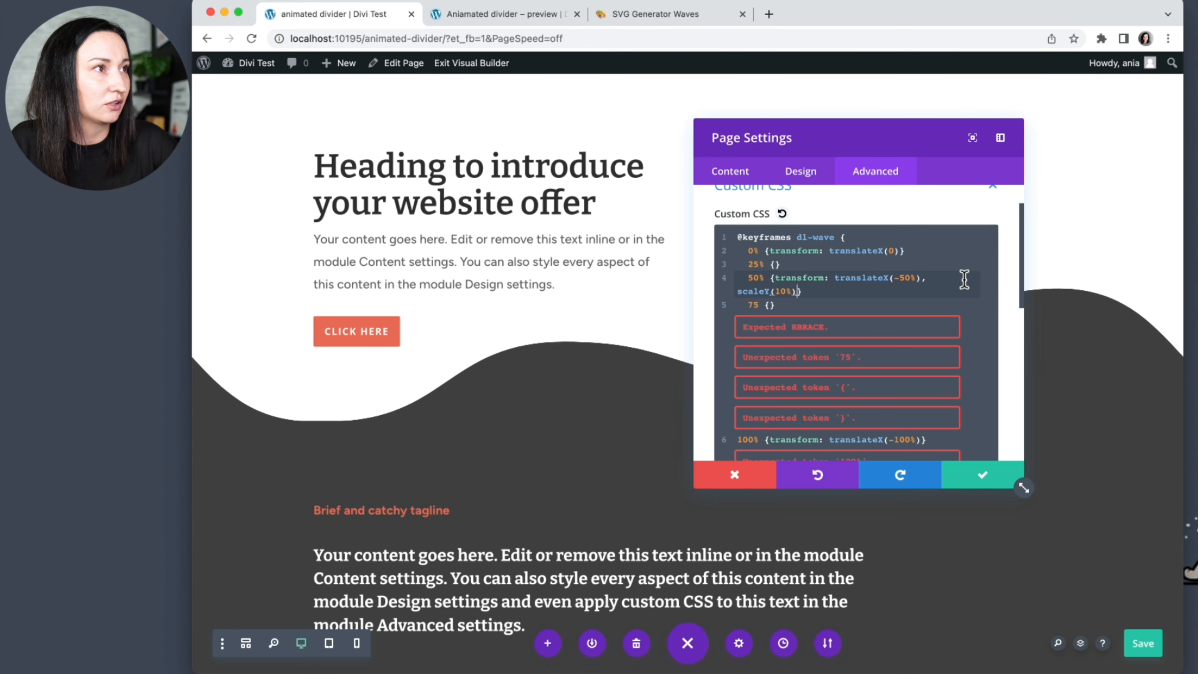
key(Down)
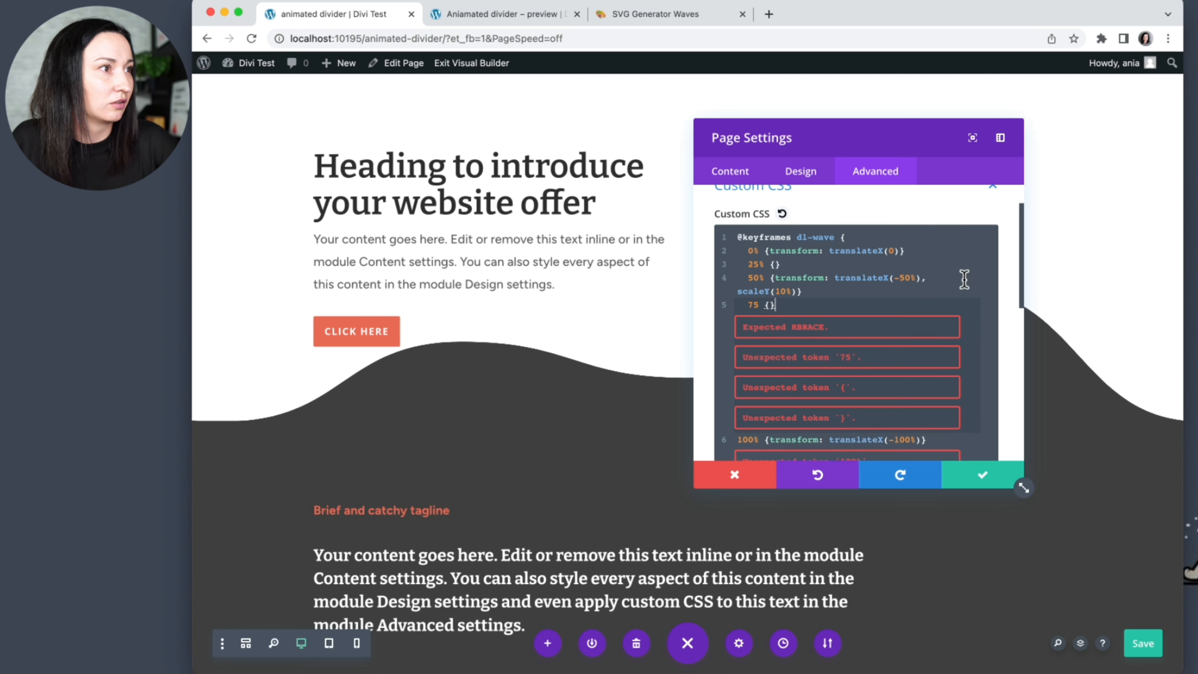
Step: Remove the comma before scaleY in the 50% keyframe and change its scale to 100%
click(906, 302)
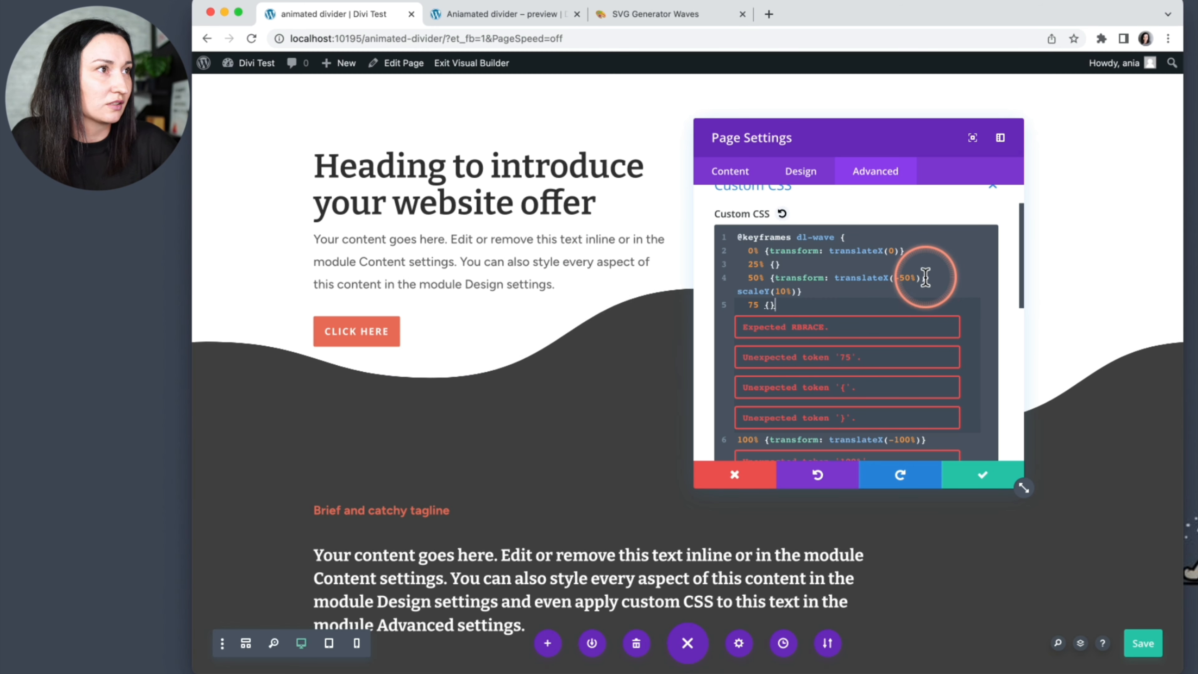
click(929, 297)
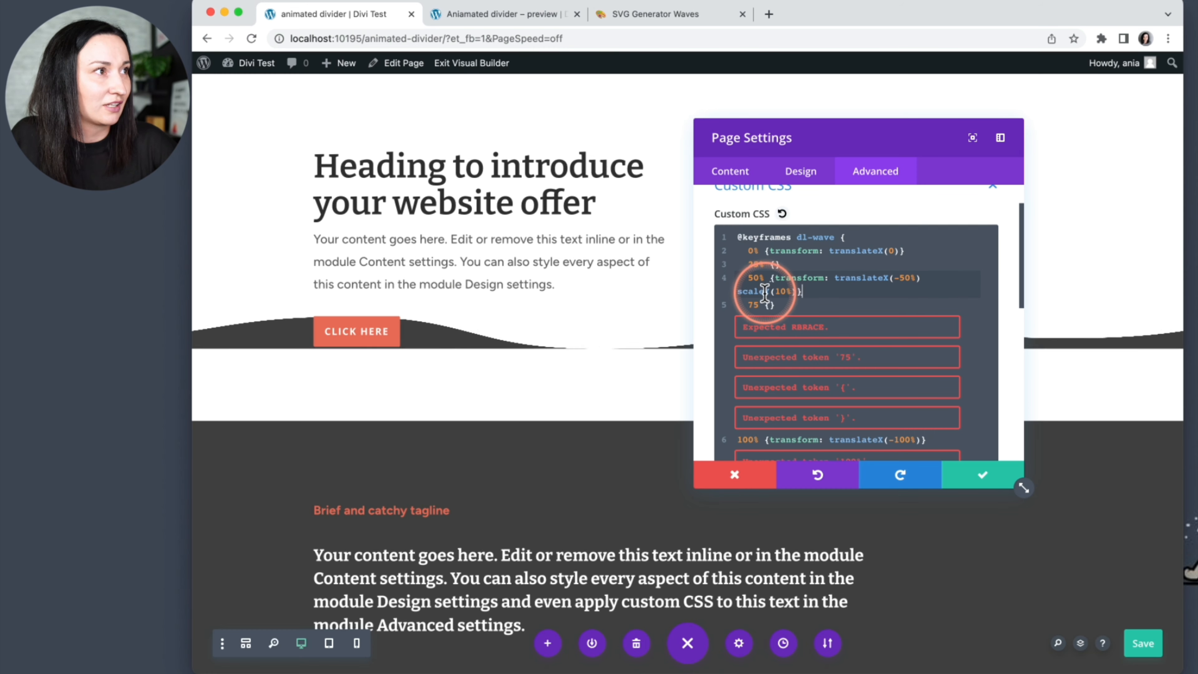
click(788, 292)
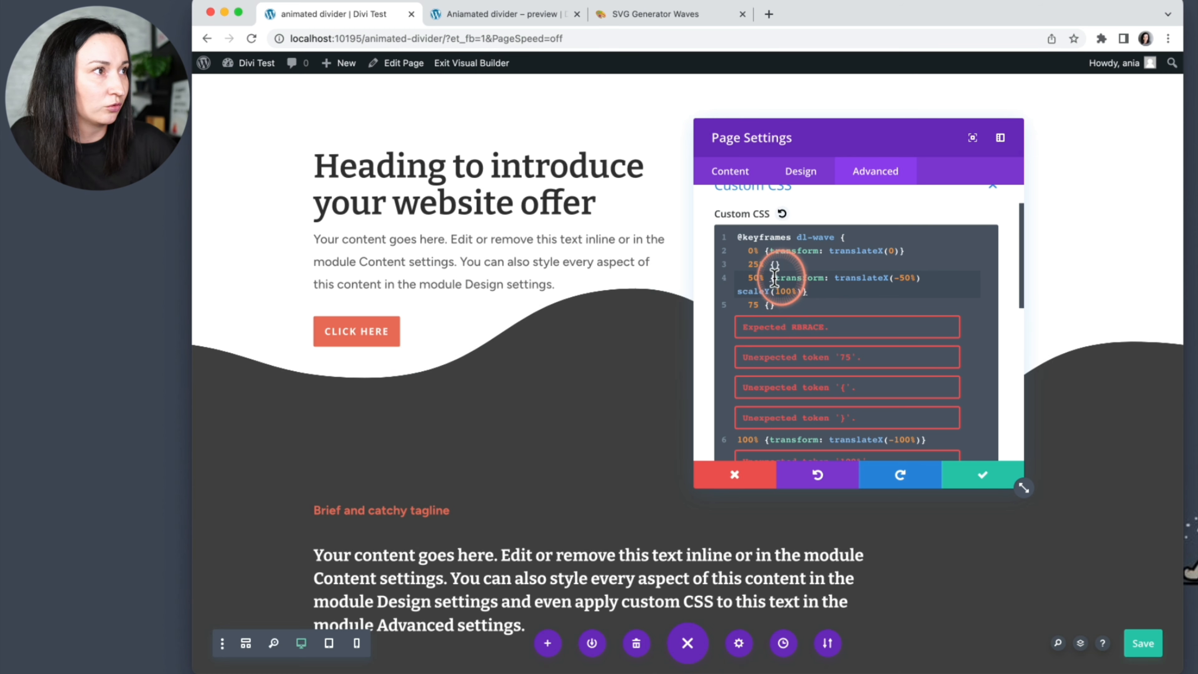
Step: Copy the 50% keyframe's transform declaration into the 25% keyframe and change the copy to scaleY(30%)
drag(773, 277, 802, 291)
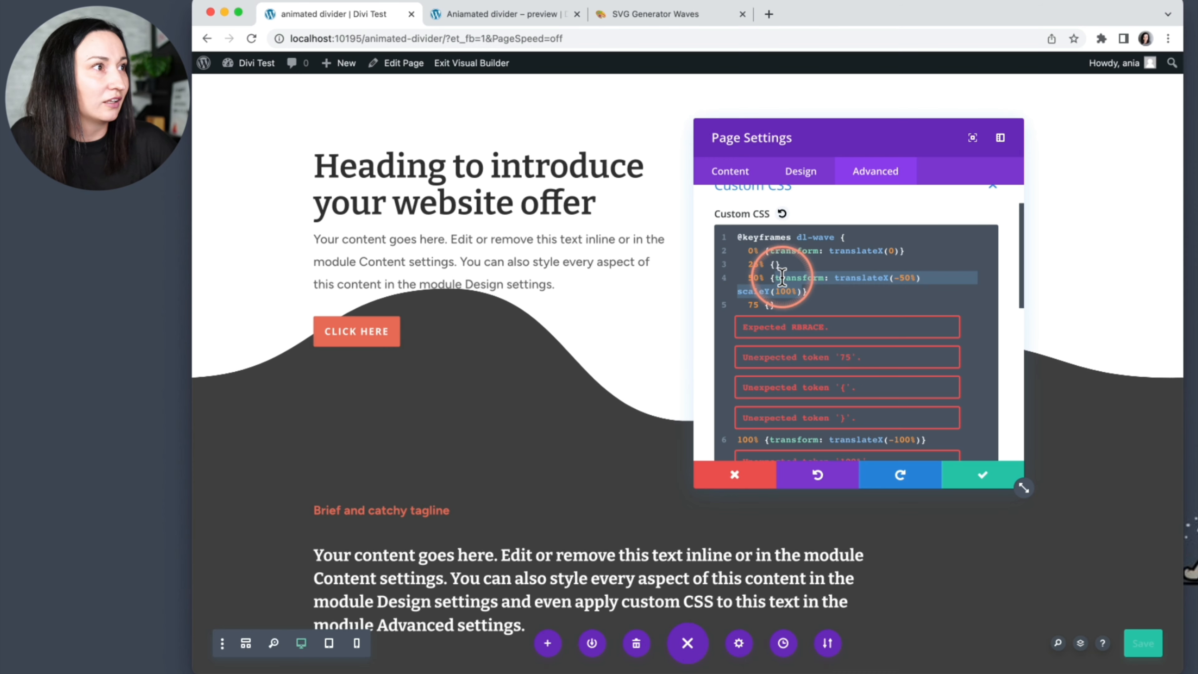
key(ctrl+c)
click(774, 264)
key(ctrl+v)
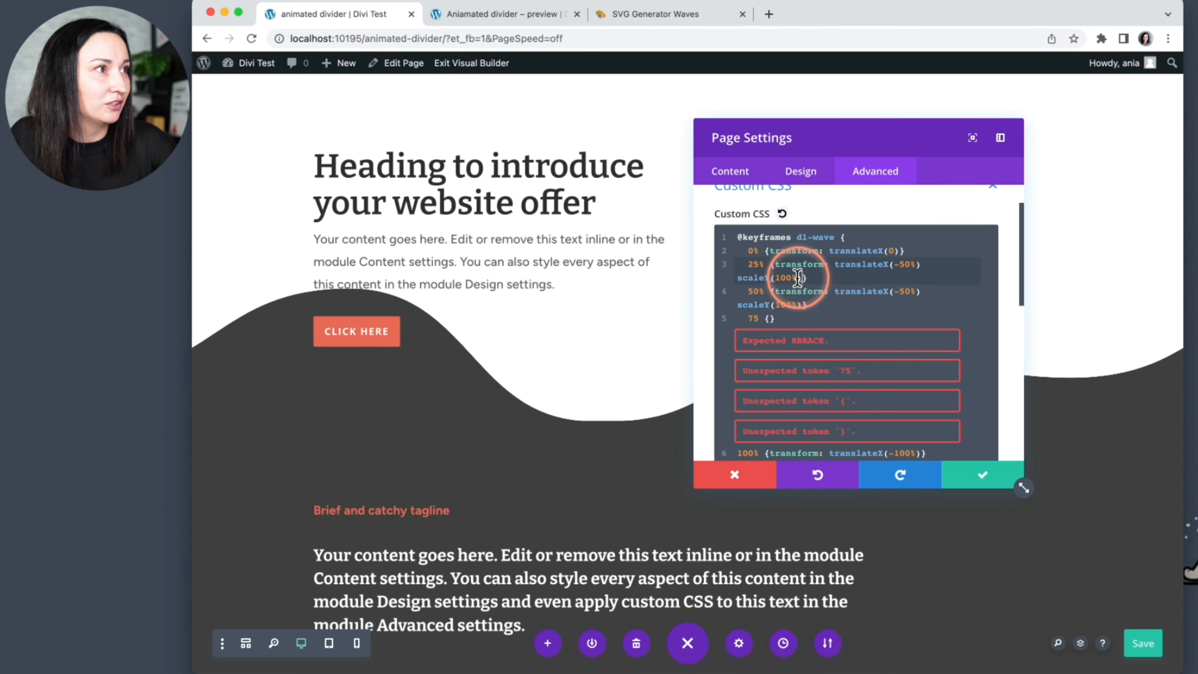
drag(775, 277, 785, 277)
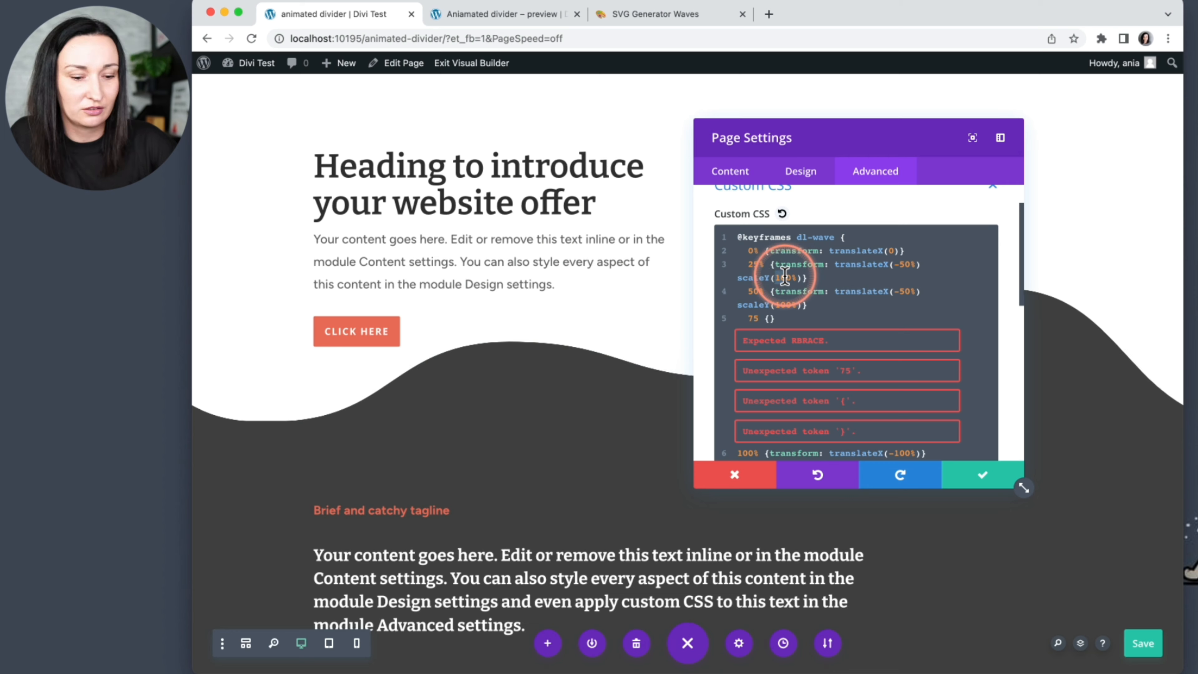
text(3)
Step: Paste the copied transform into the 75 keyframe with scaleY(30%), and enlarge the Page Settings window to fit each keyframe on one line
click(770, 318)
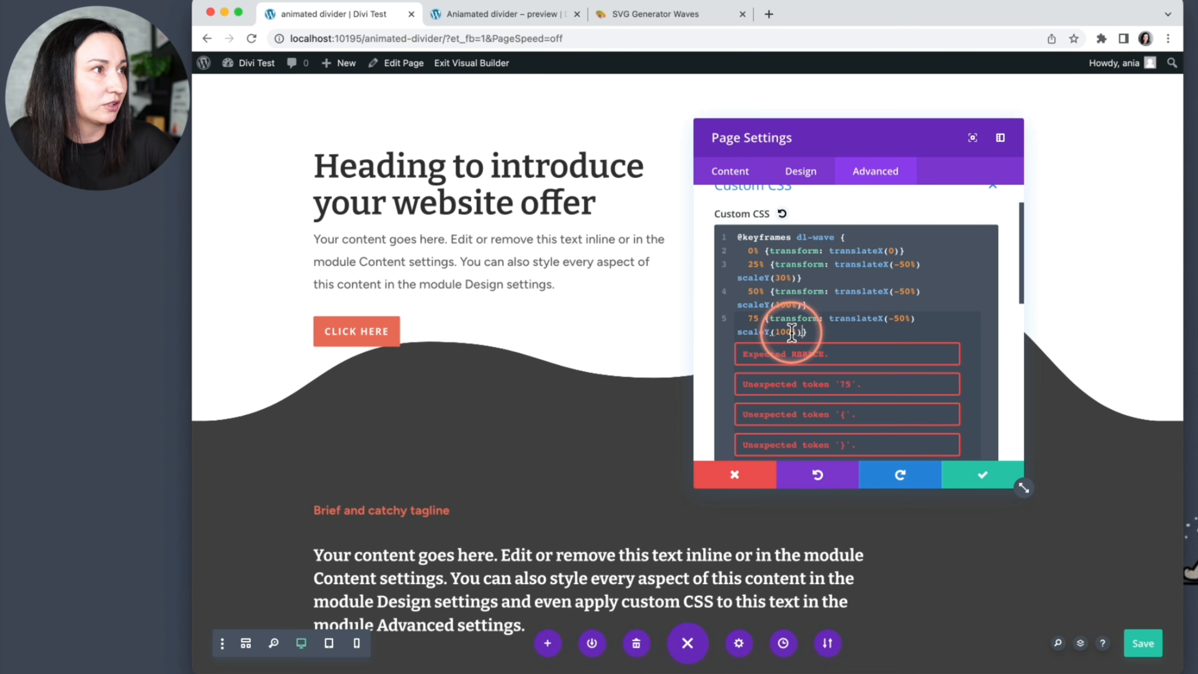
click(784, 330)
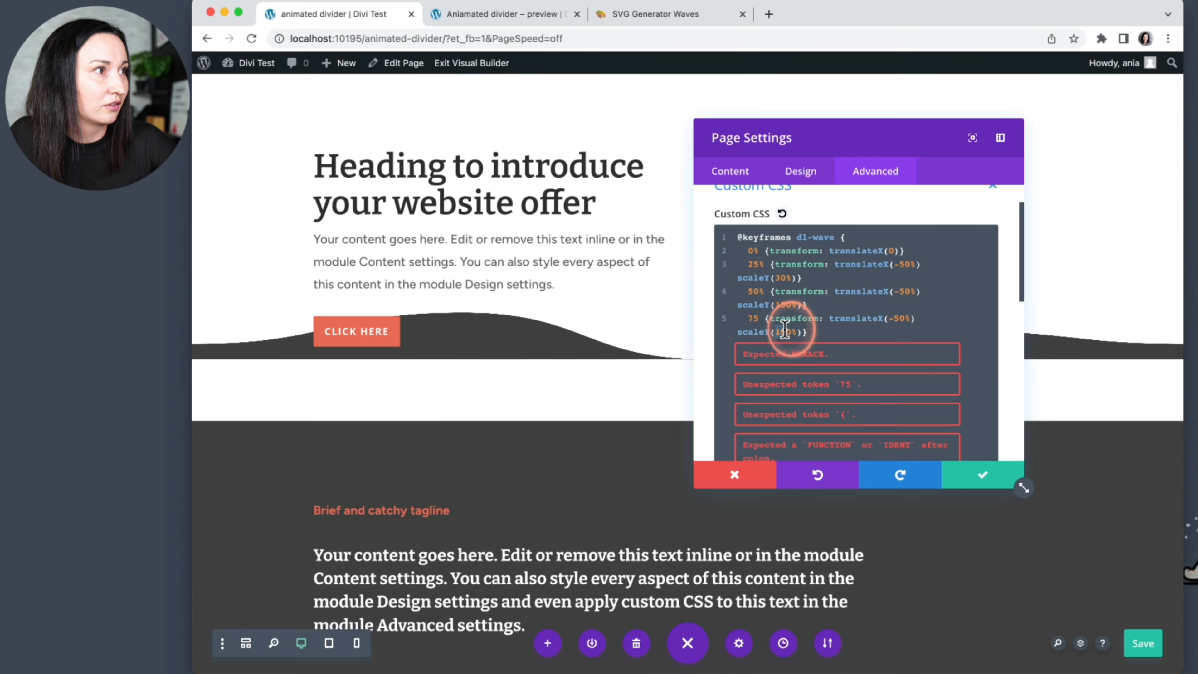
text(30)
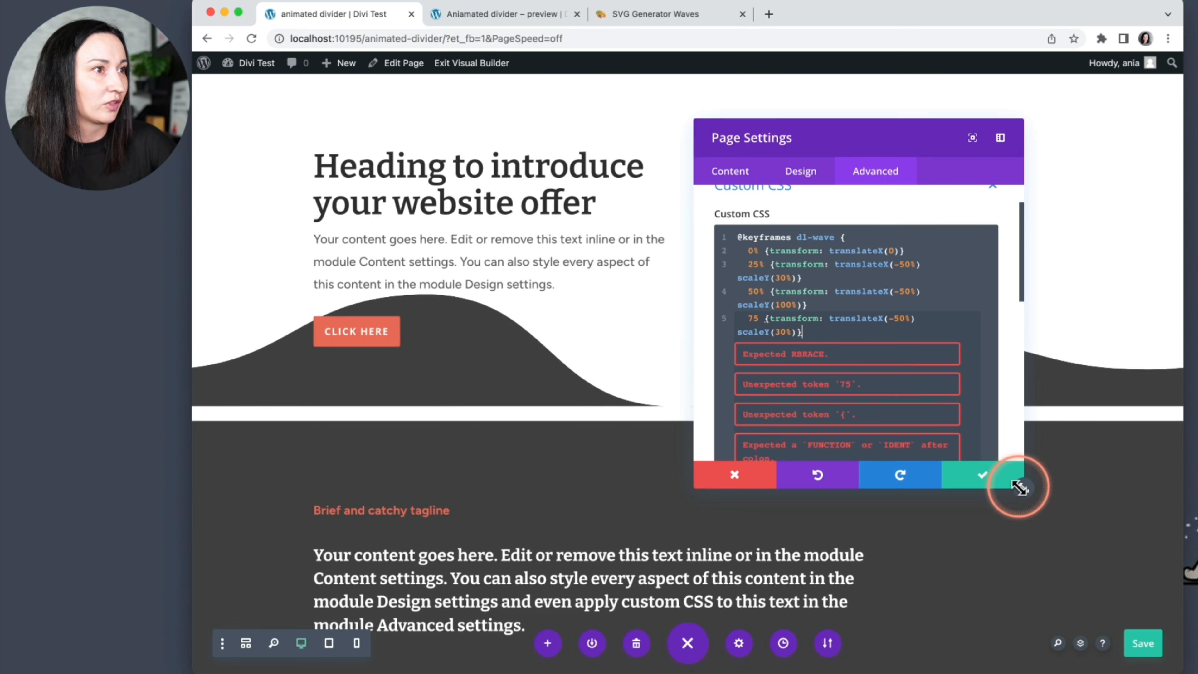
drag(1024, 487, 1142, 568)
click(1040, 282)
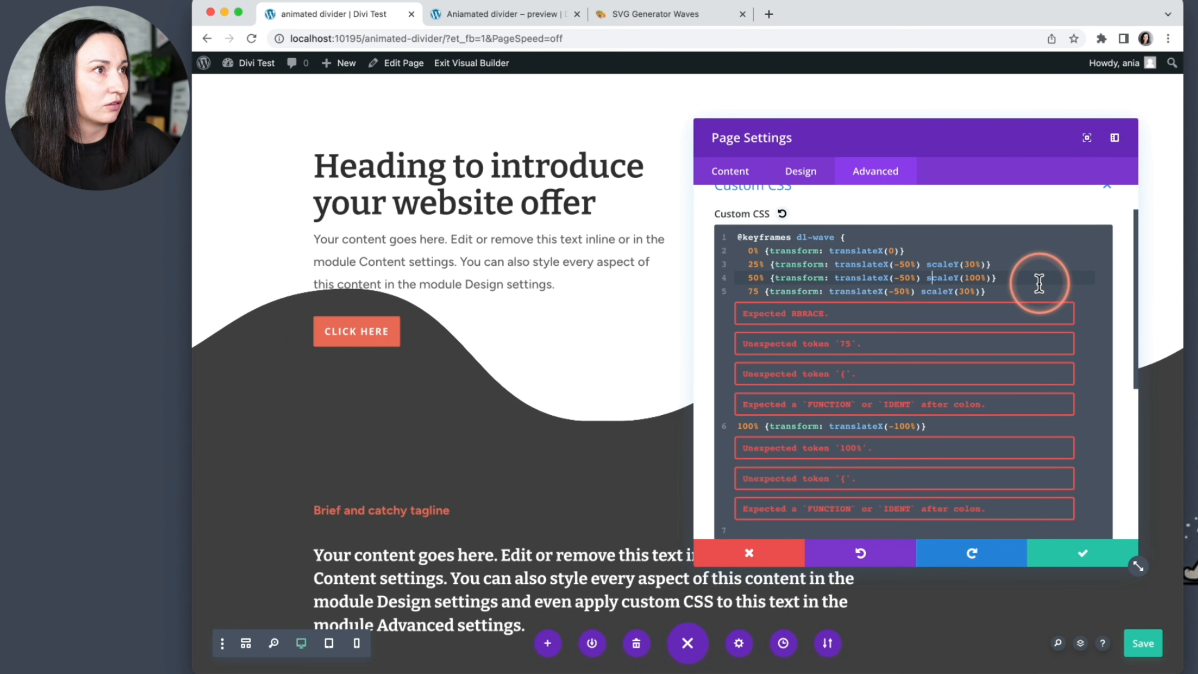
Step: Add a semicolon after the scaleY(30%) transforms in the 25% and 75 keyframes of dl-wave
click(949, 425)
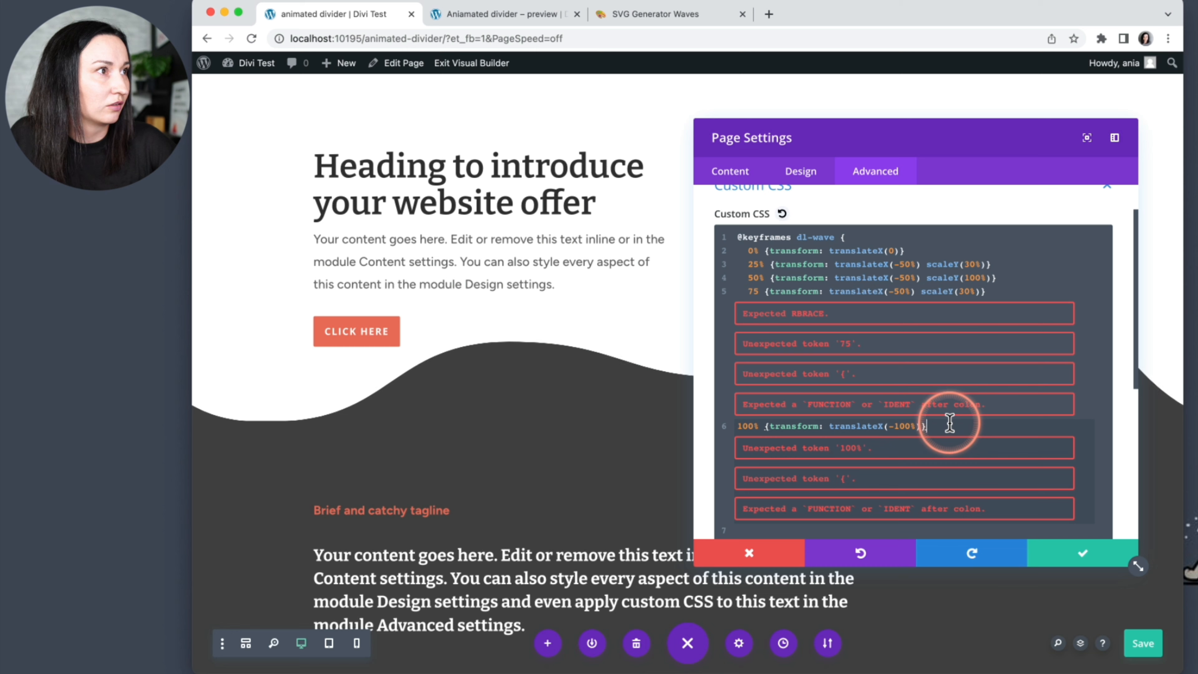
click(976, 267)
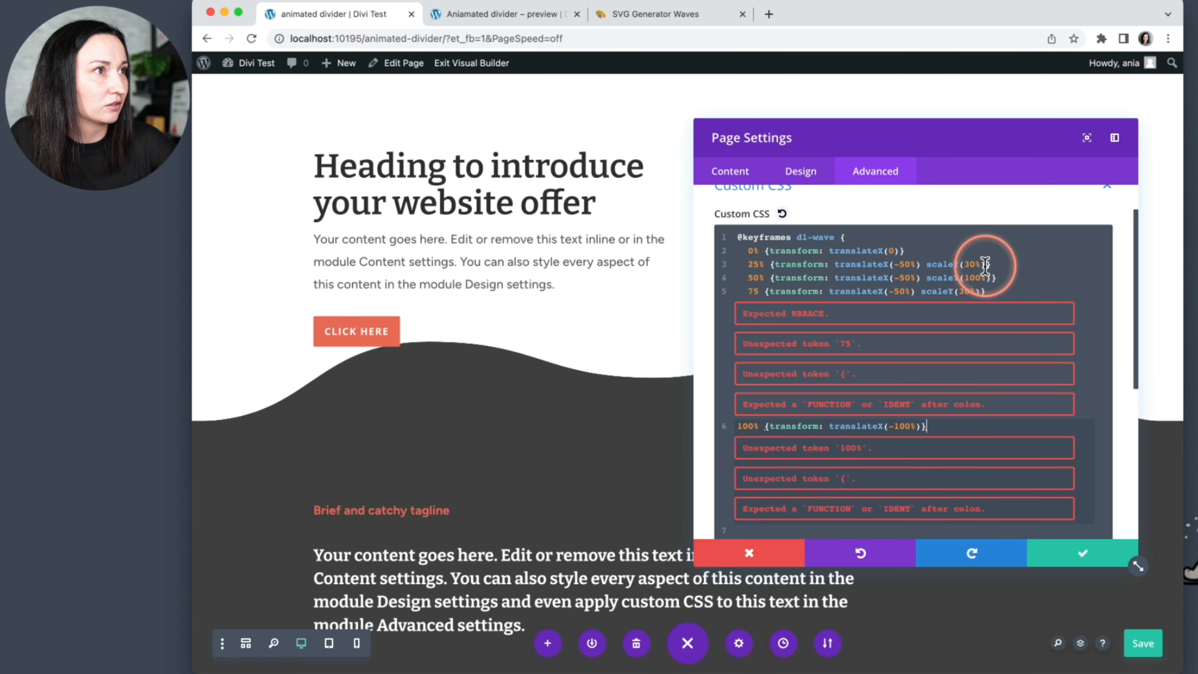
click(1025, 267)
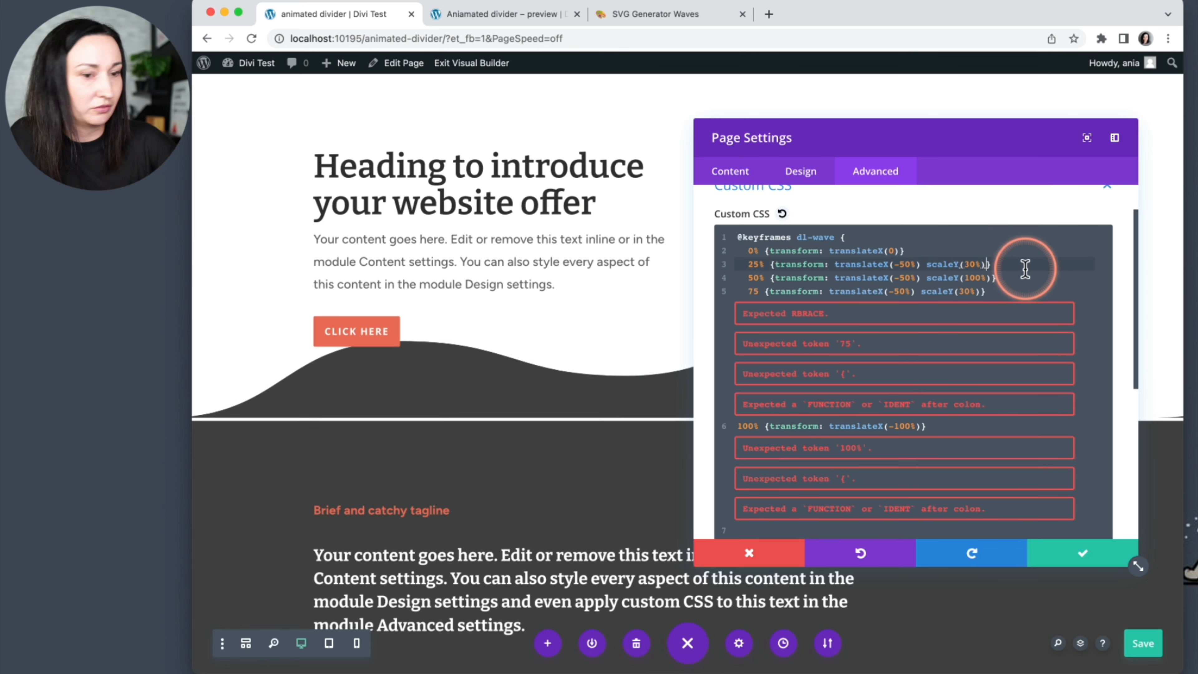
click(989, 278)
text(;)
click(982, 292)
text(;)
click(940, 279)
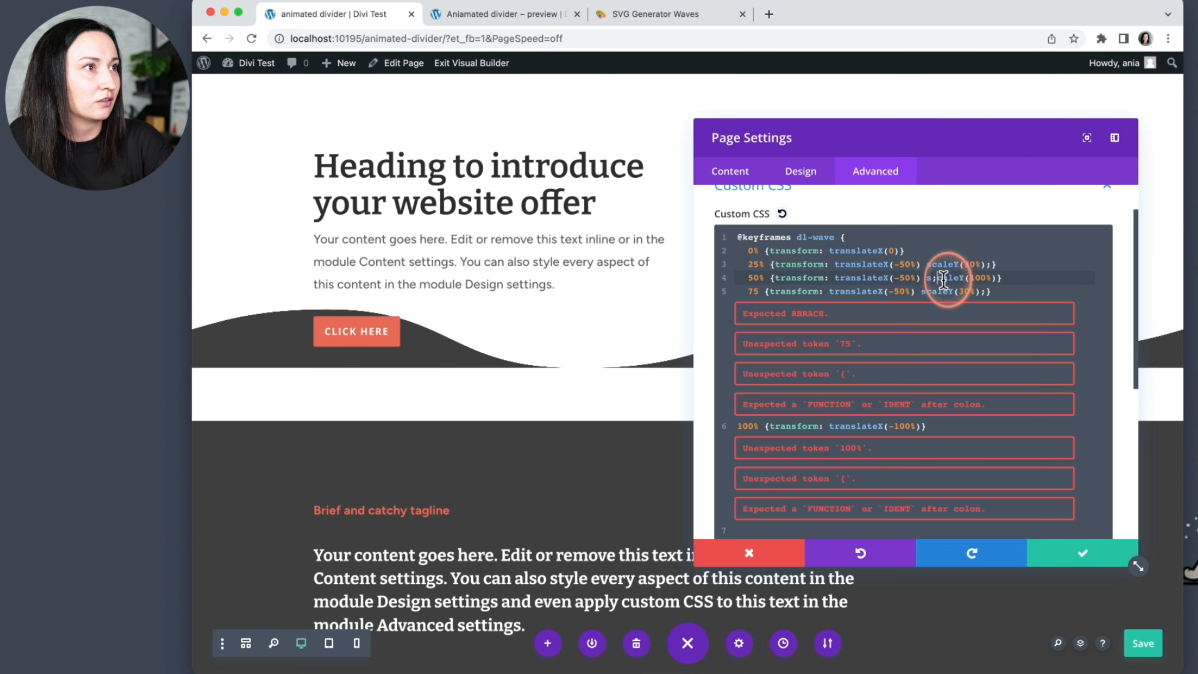
key(BackSpace)
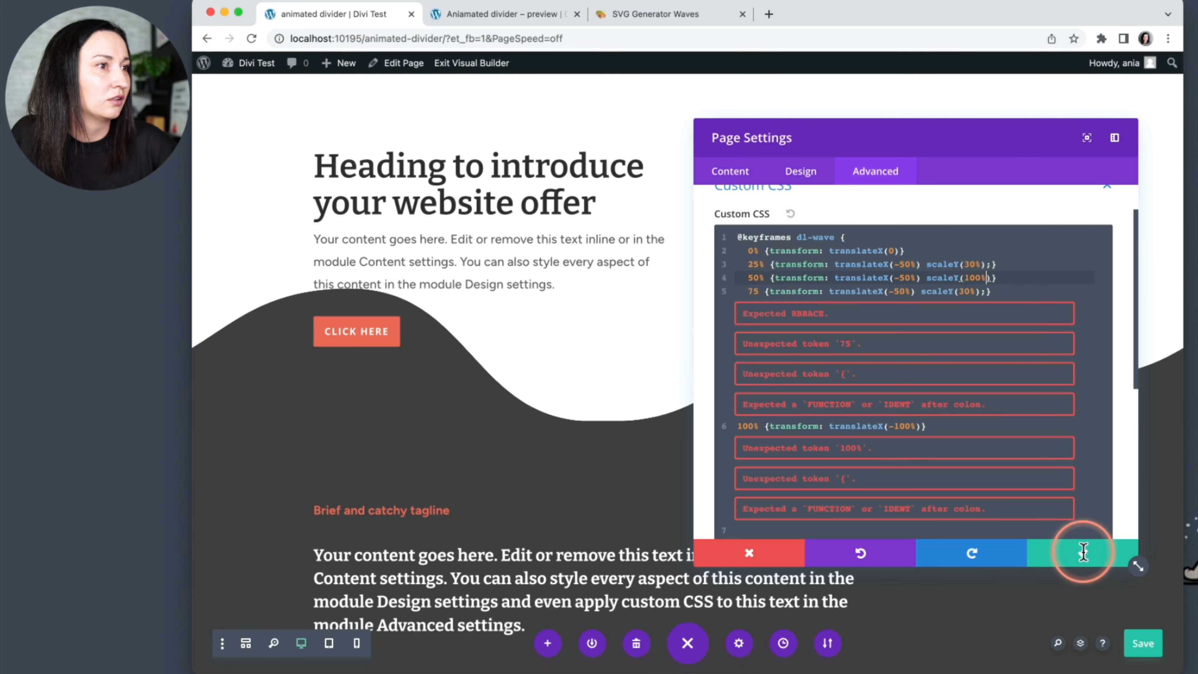
Step: Set translateX to -25% in the 25% keyframe and to -75% in the 75 keyframe
click(765, 282)
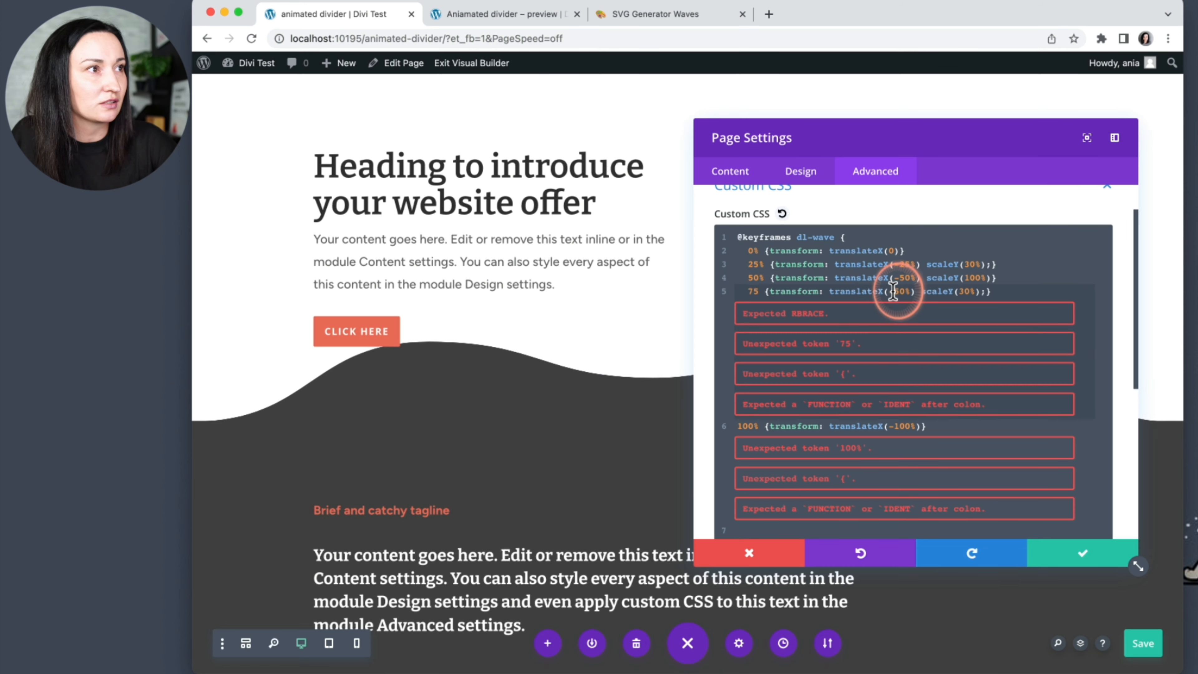
drag(894, 292, 907, 291)
text(75)
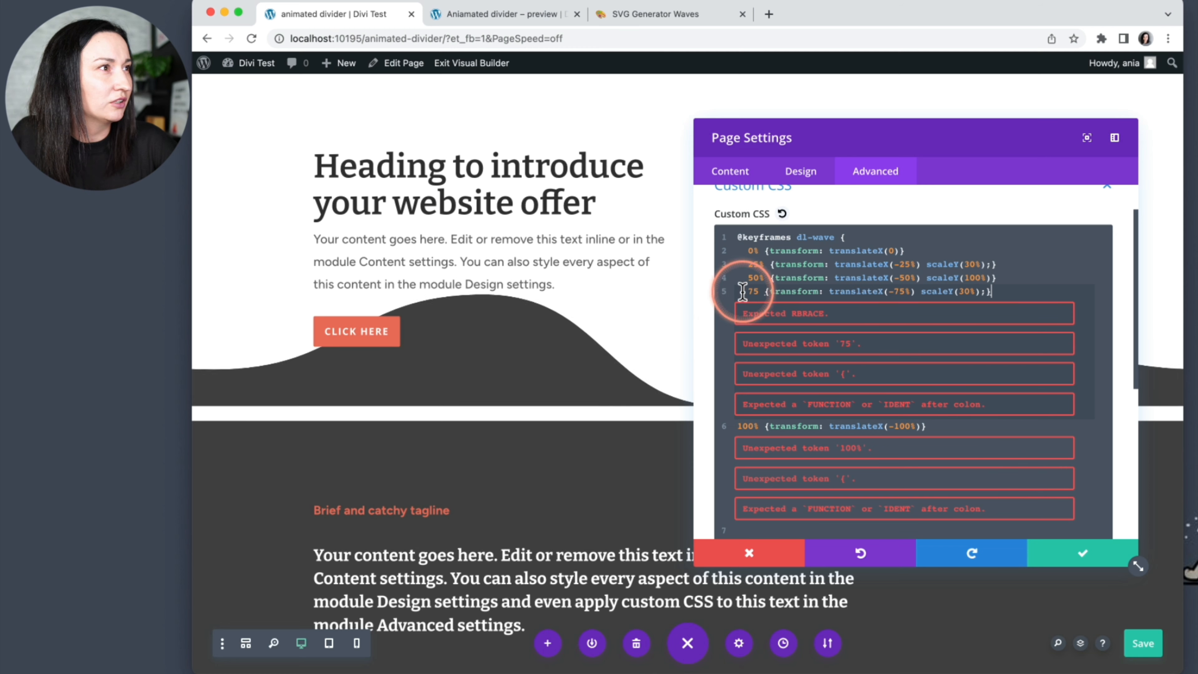
Step: Add the missing percent sign to the 75 keyframe selector and apply the page settings
click(759, 291)
text(%)
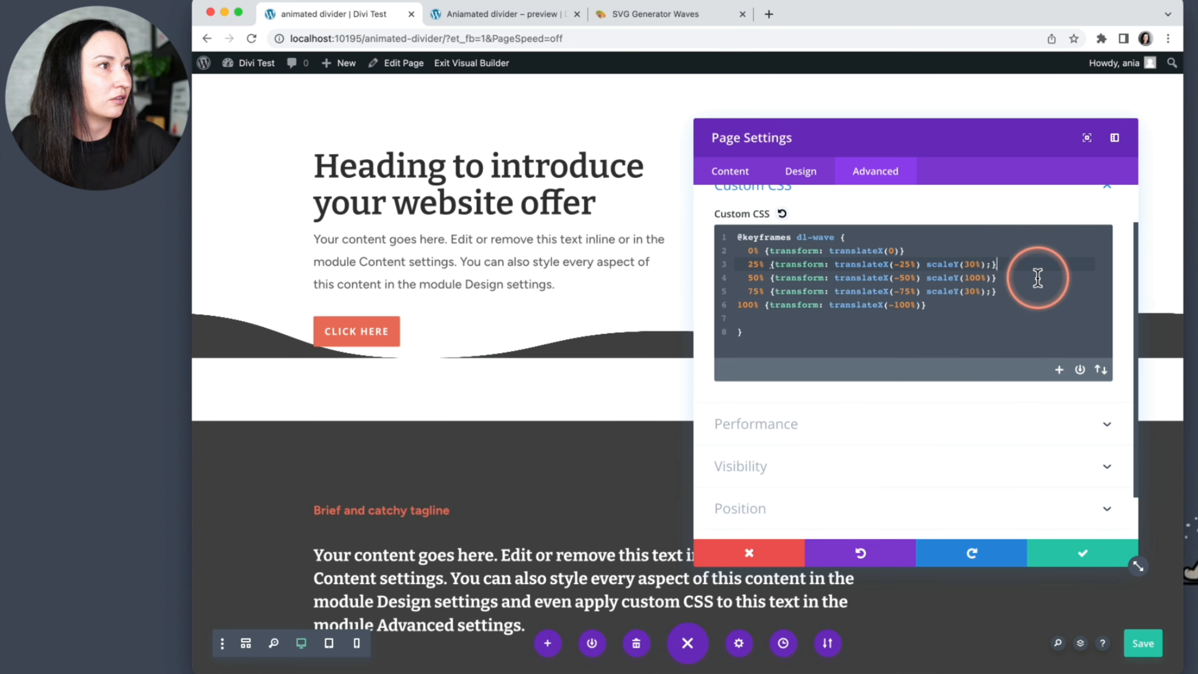
click(1022, 317)
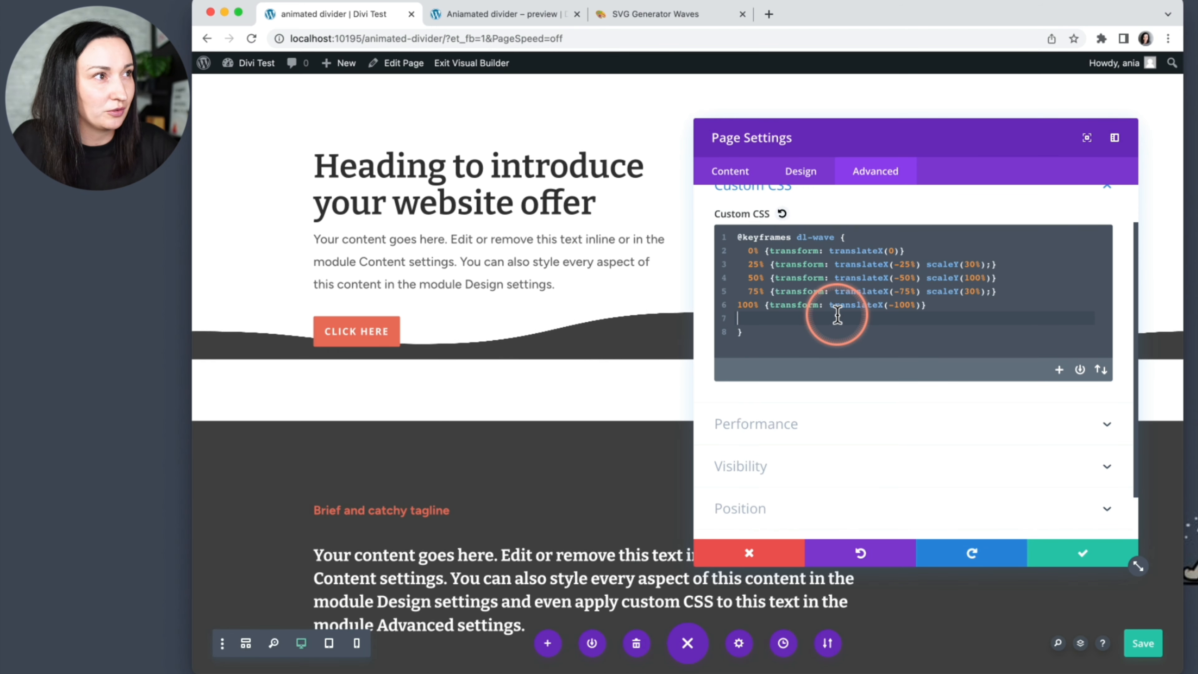
click(1057, 550)
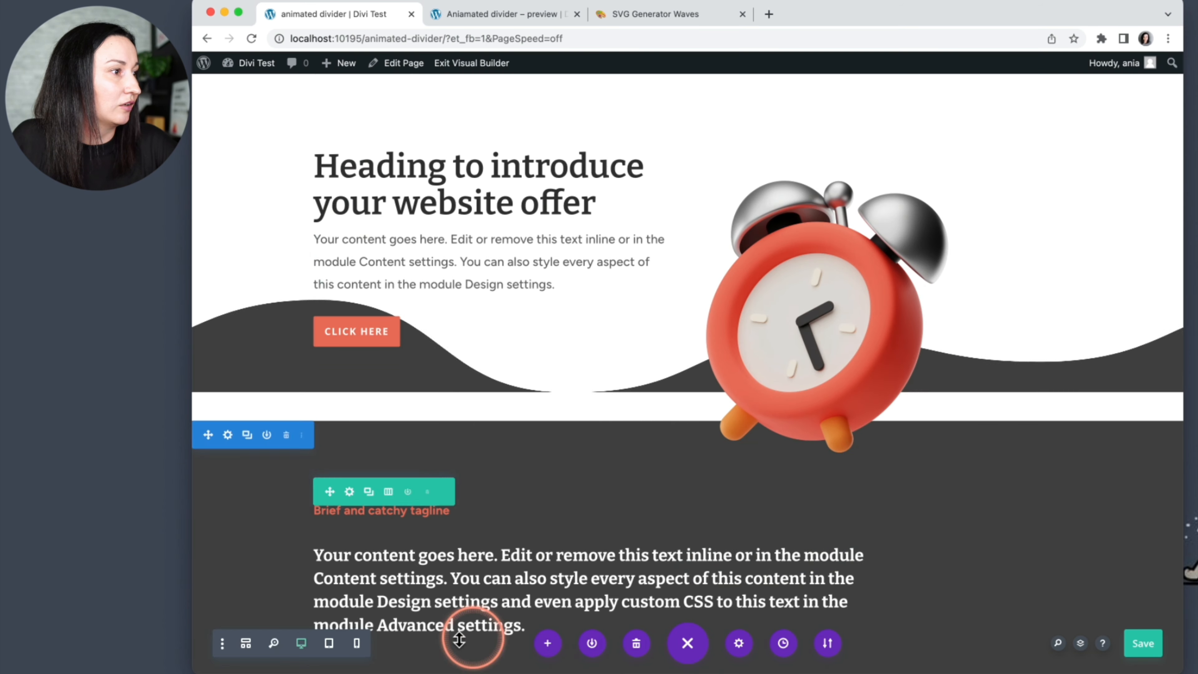
Step: Open the custom CSS of the column holding the two Code modules, with the page shown in desktop view
click(246, 643)
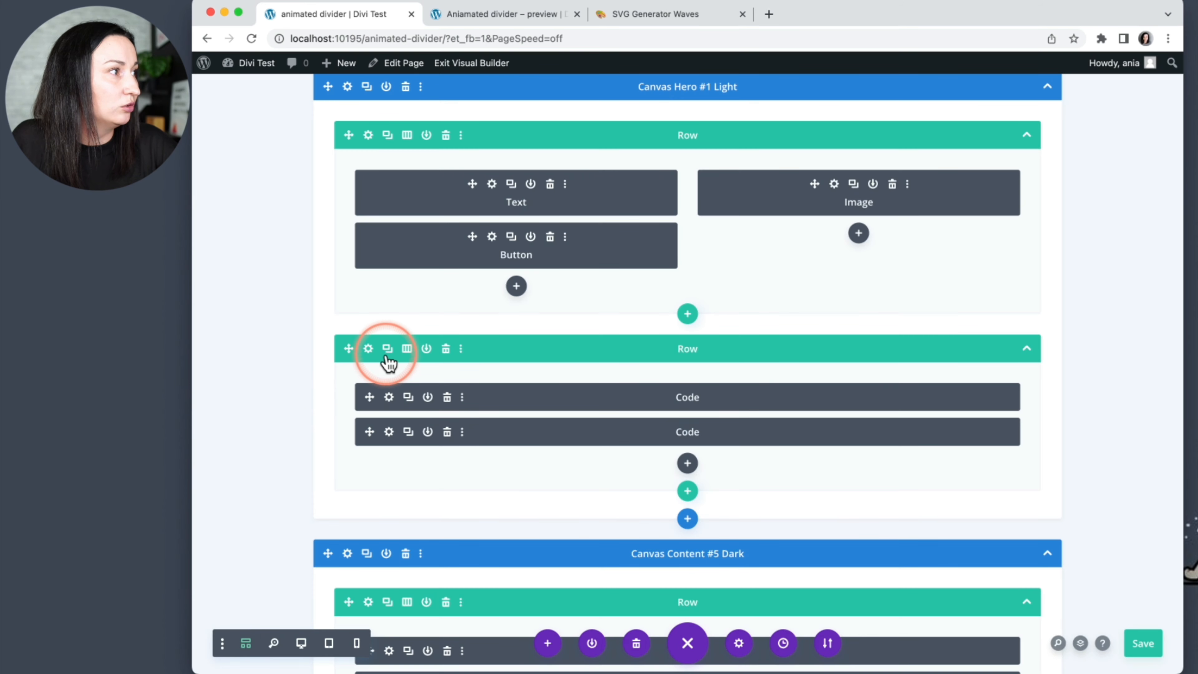
click(368, 349)
click(748, 314)
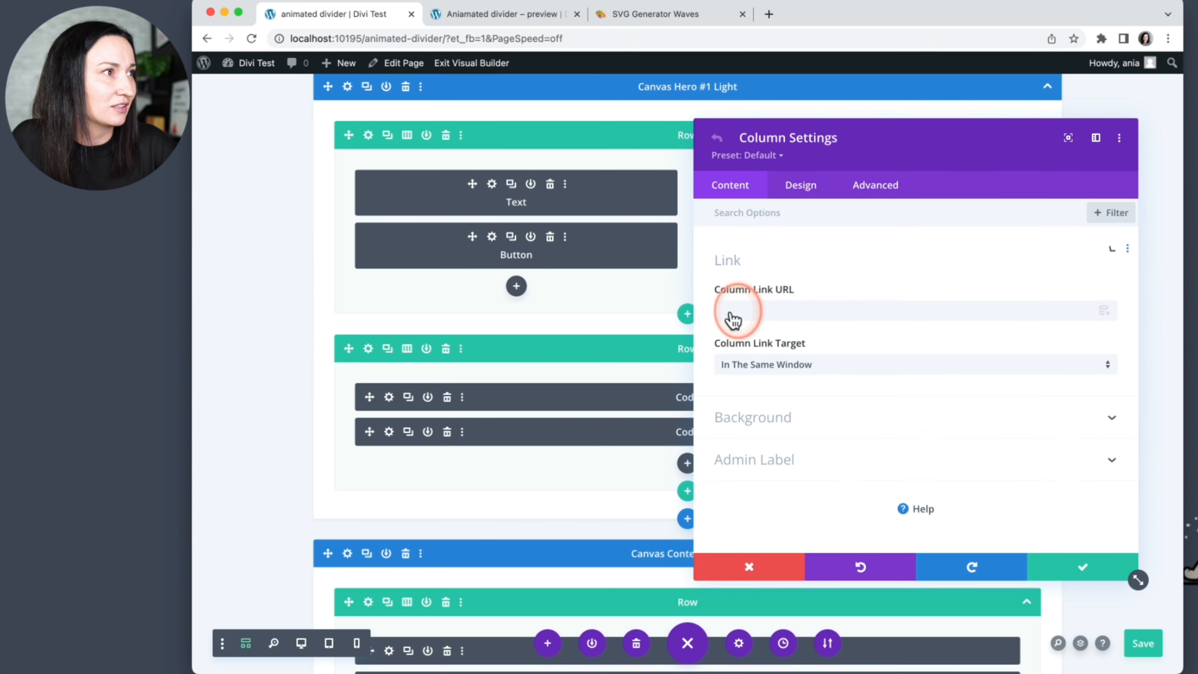
click(906, 177)
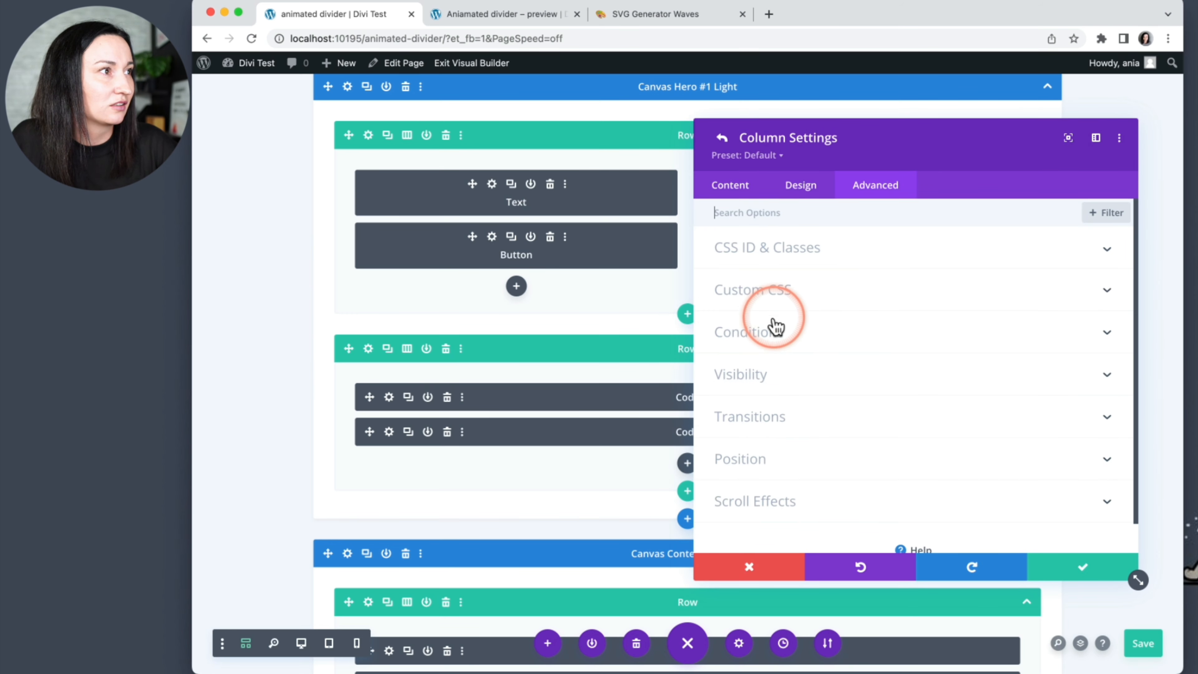
click(772, 298)
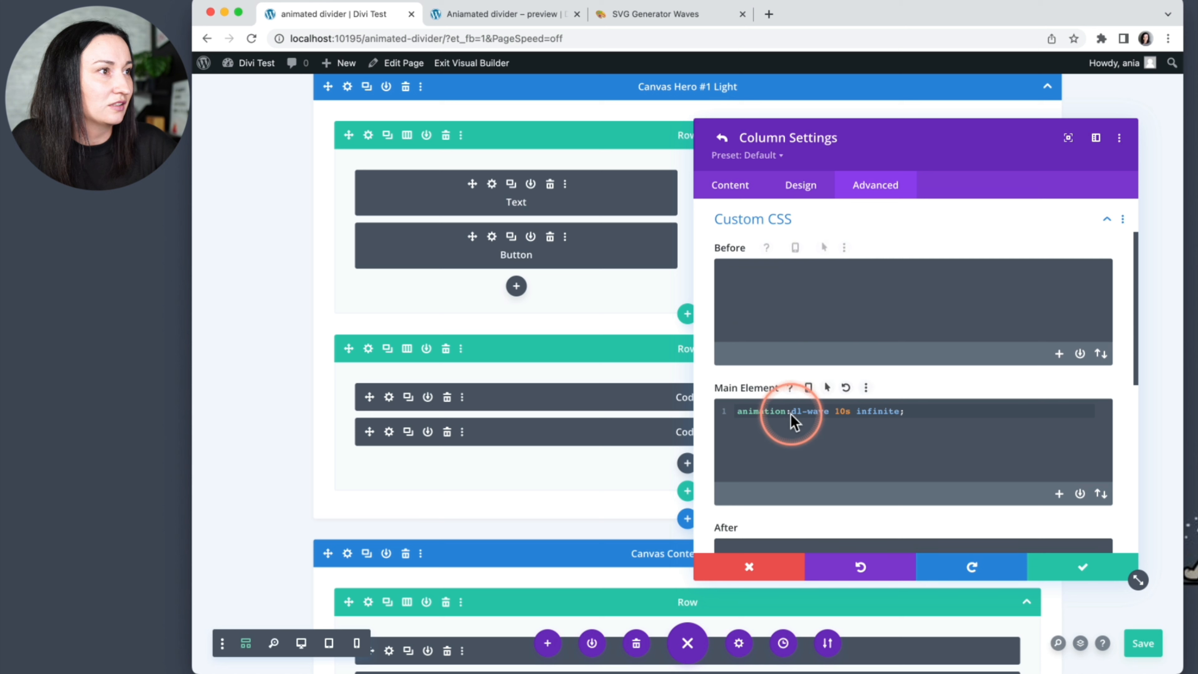
click(302, 643)
Step: Add transform-origin:bottom; on a new line below the animation declaration in the column's Main Element CSS
click(927, 410)
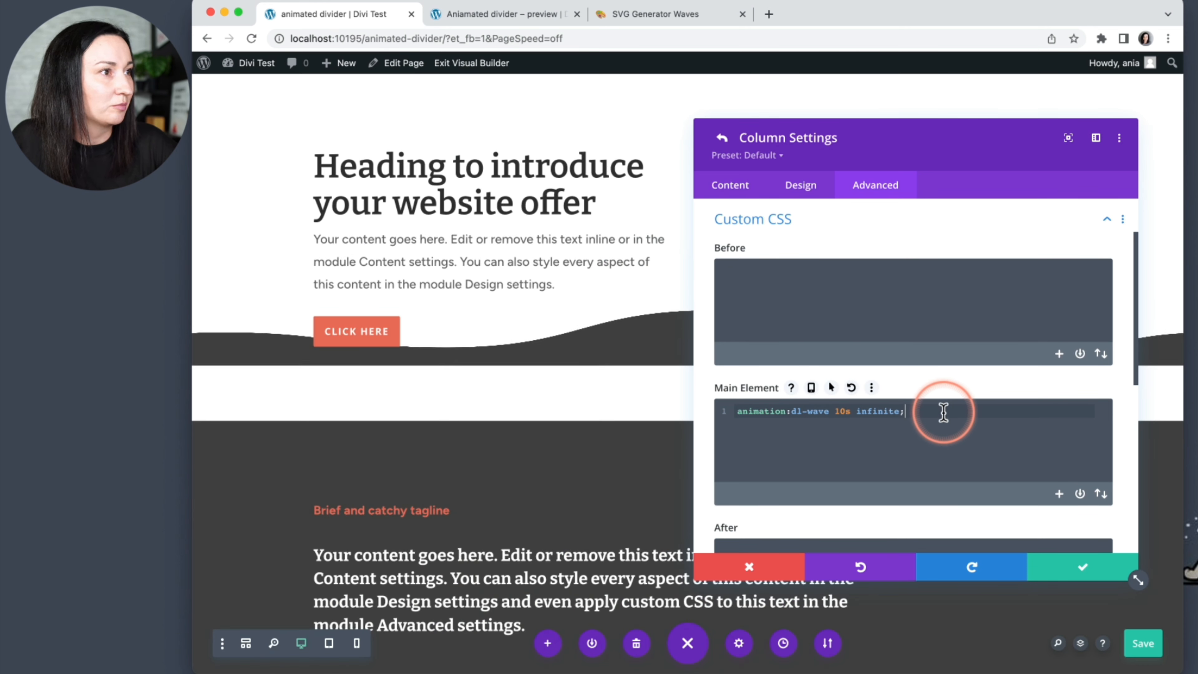
key(Return)
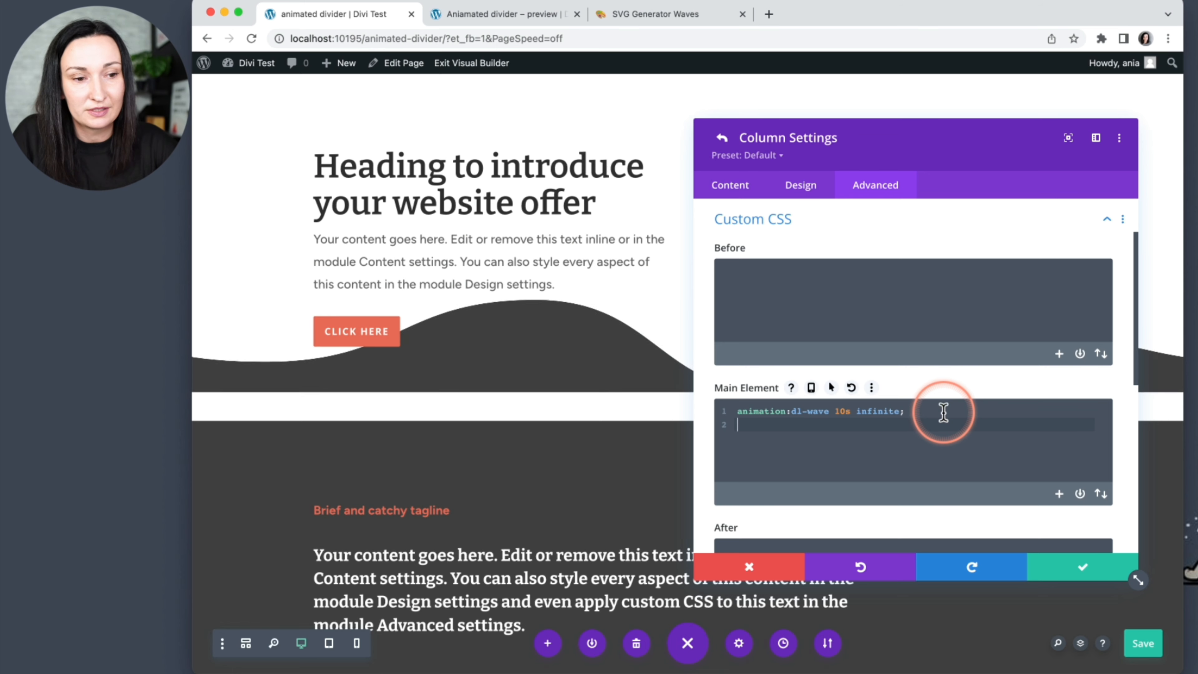
text(tran)
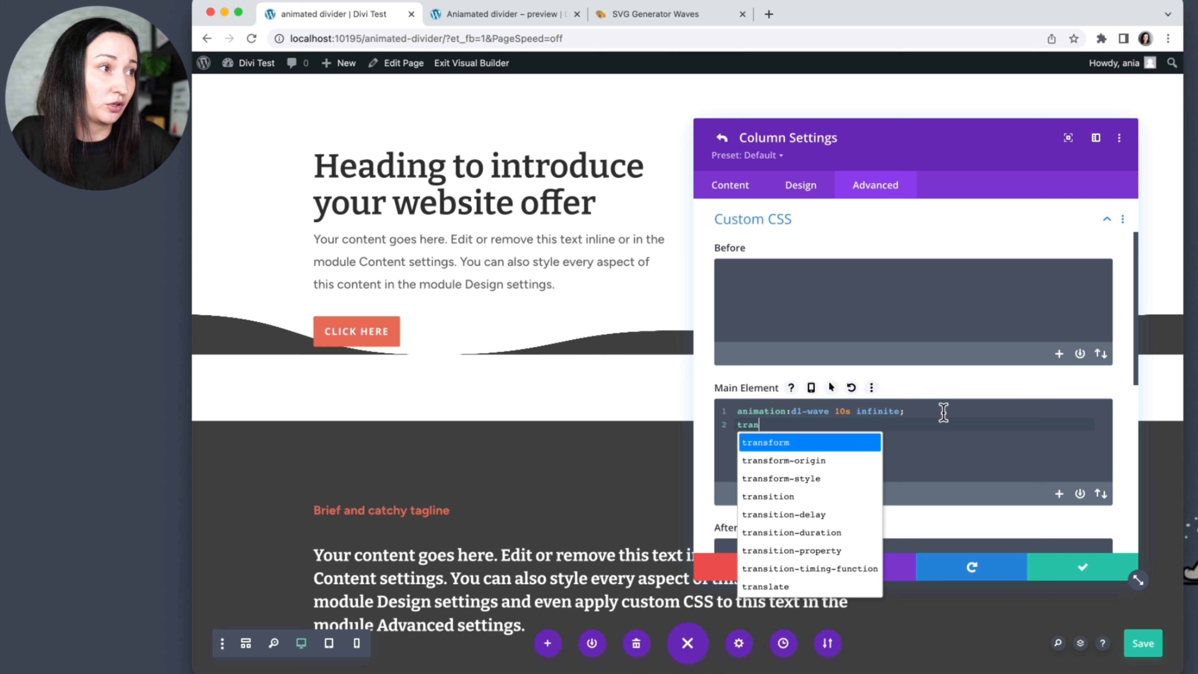
key(Down)
key(Return)
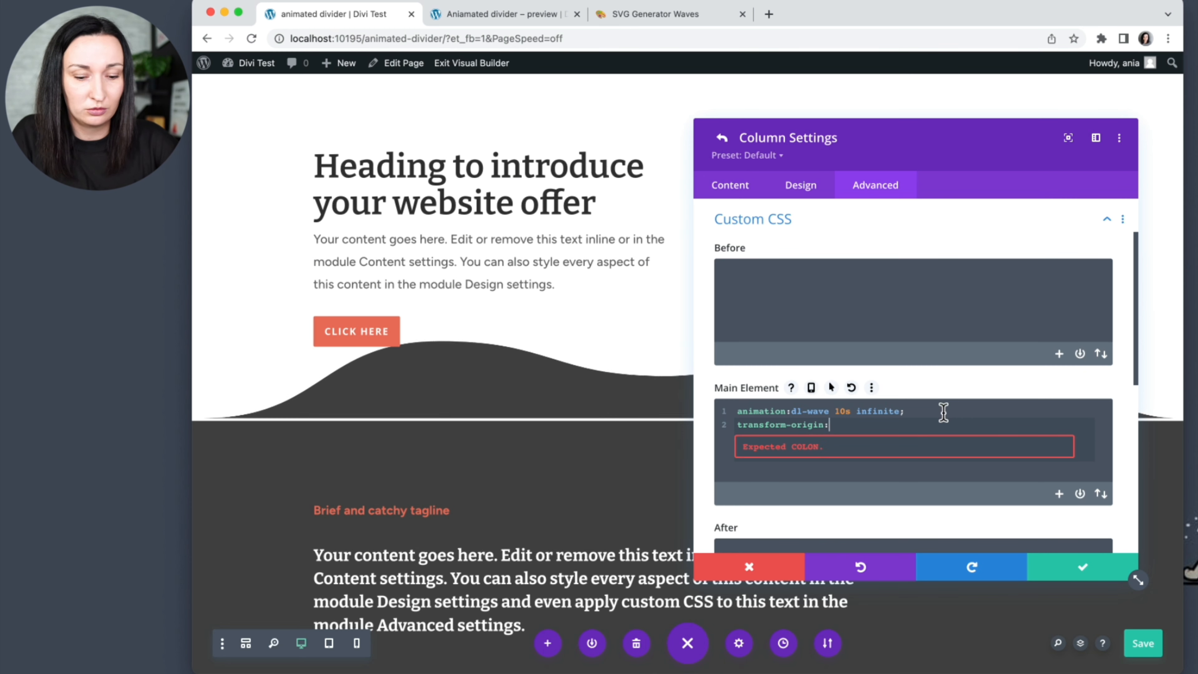
text(bottom;)
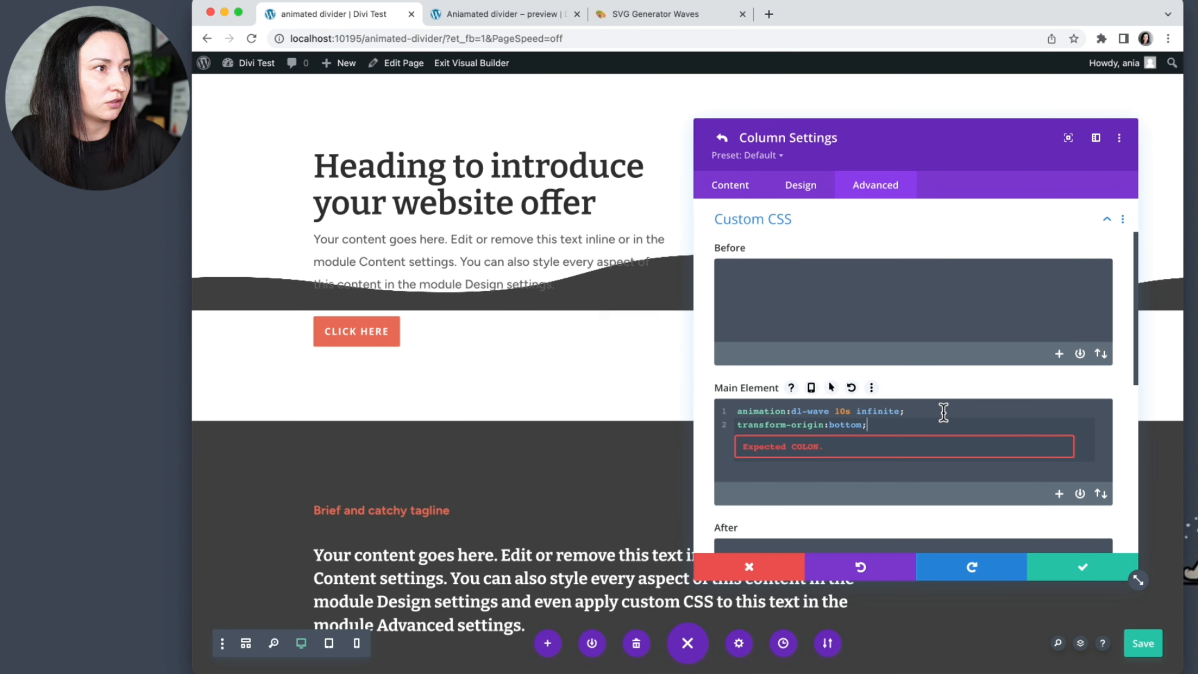
Step: Change the column's transform-origin value to top
double_click(844, 424)
text(top)
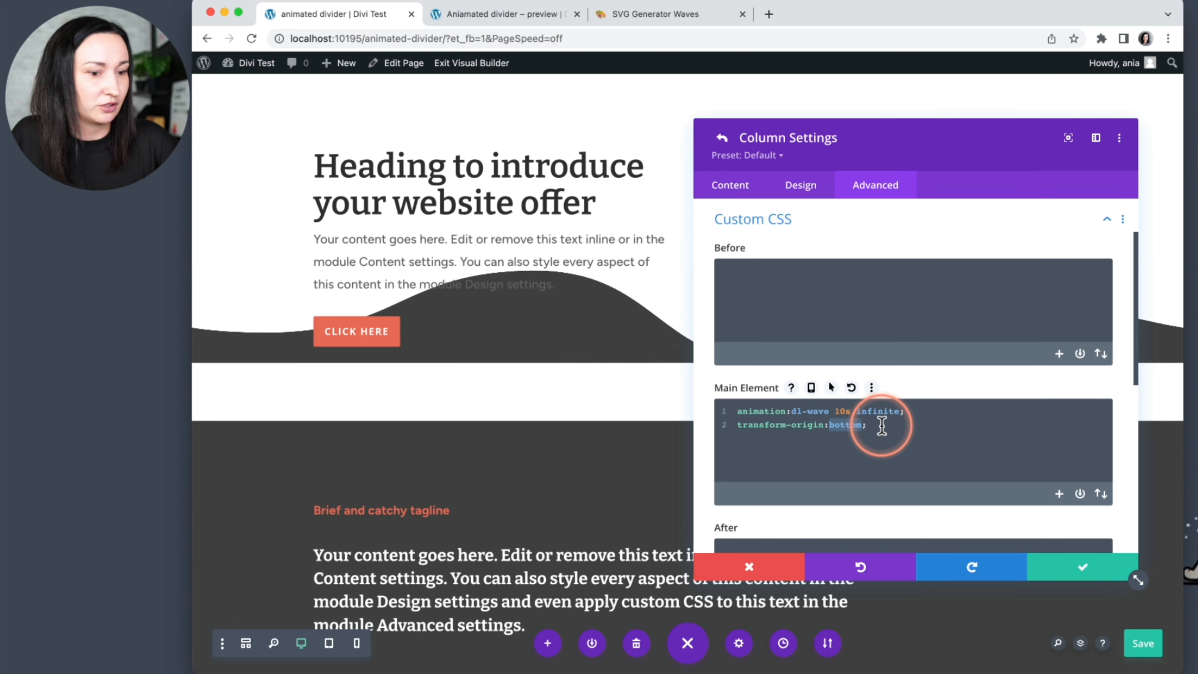
click(881, 425)
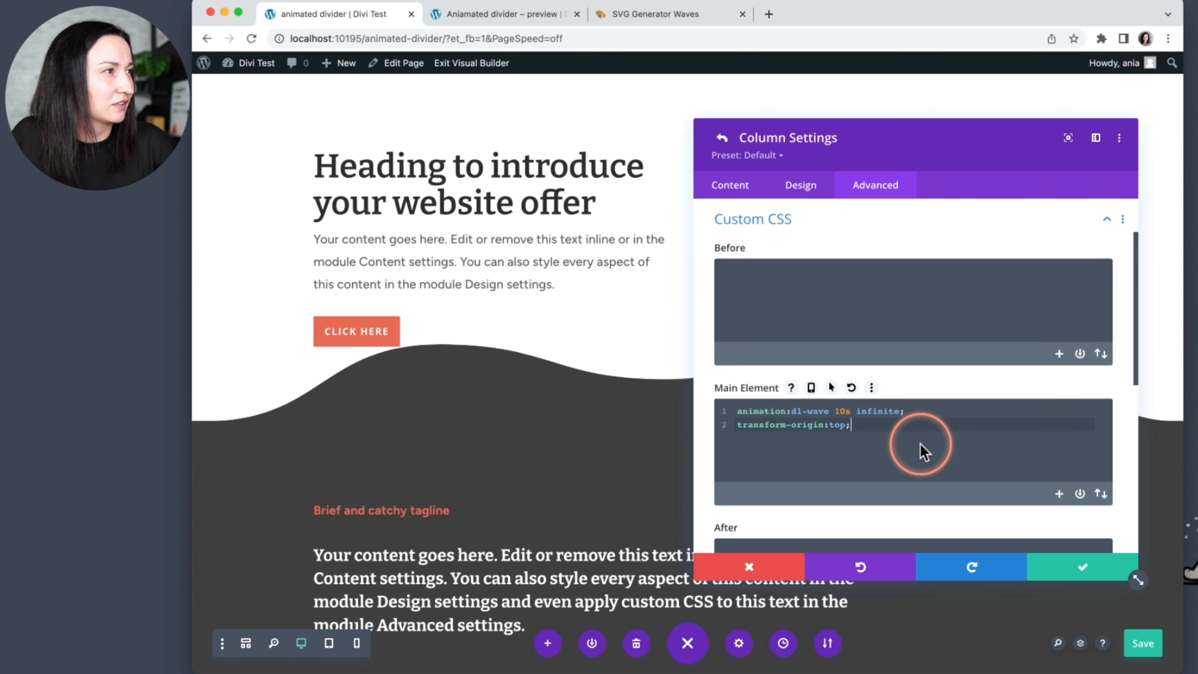
Step: Set the dl-wave animation's duration to 15s, insert linear before infinite, and apply the column settings
drag(835, 410, 839, 410)
text(15)
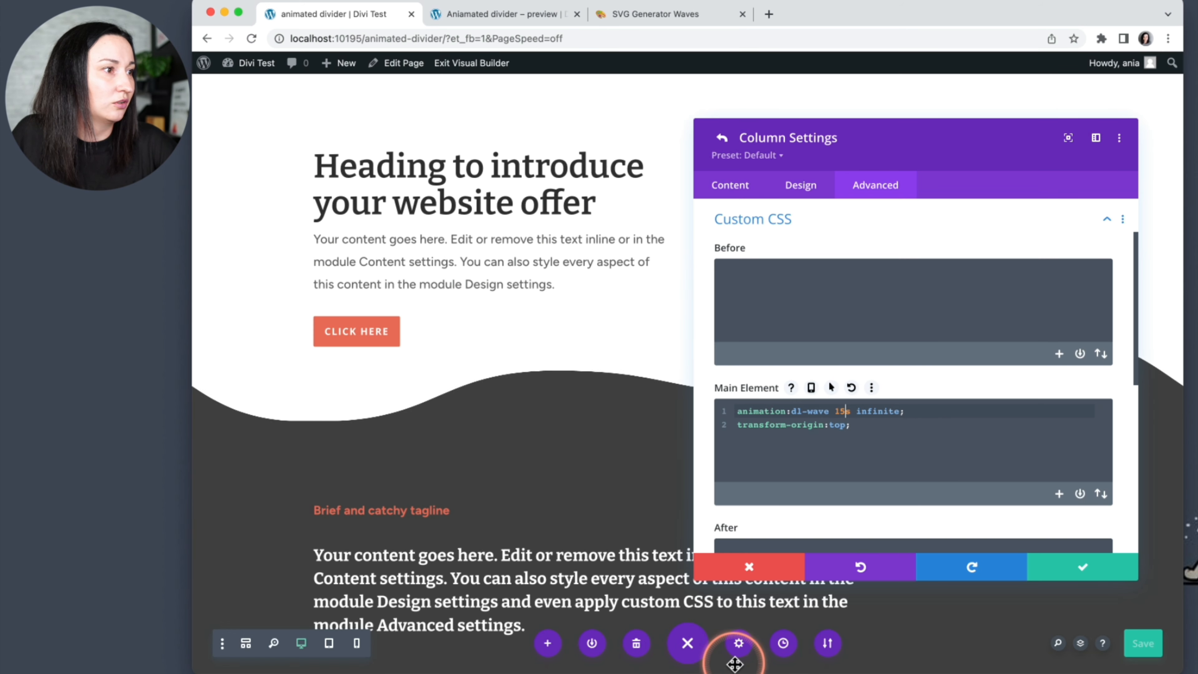
click(740, 647)
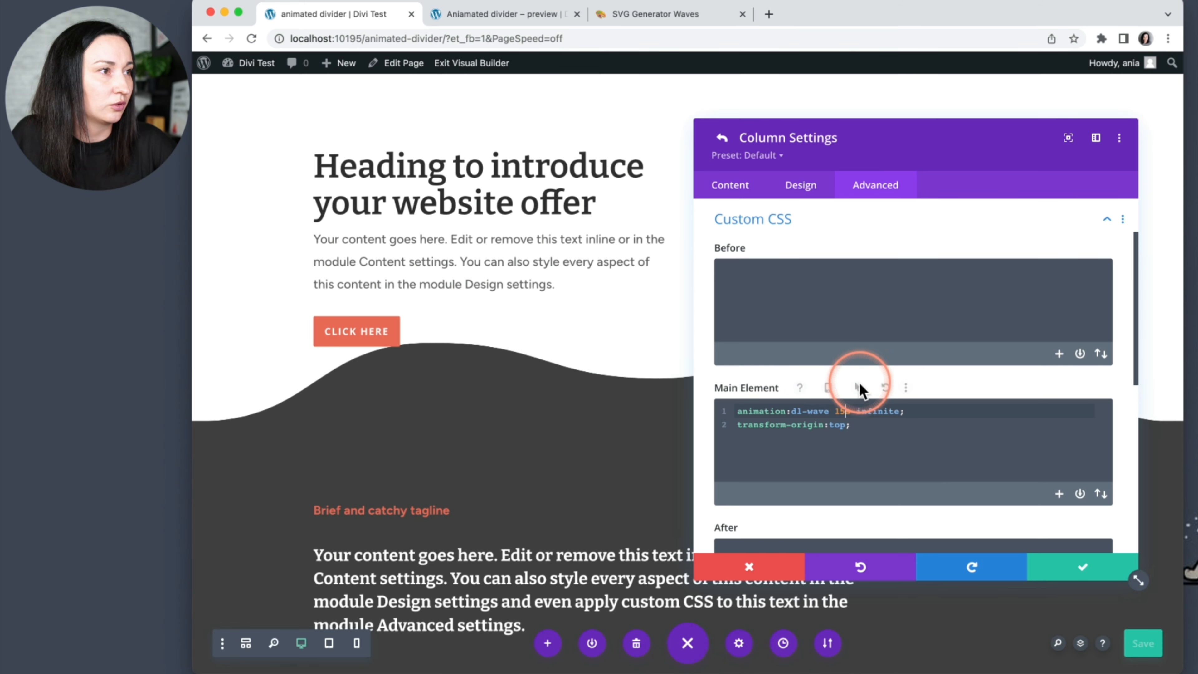
click(856, 412)
text(linear)
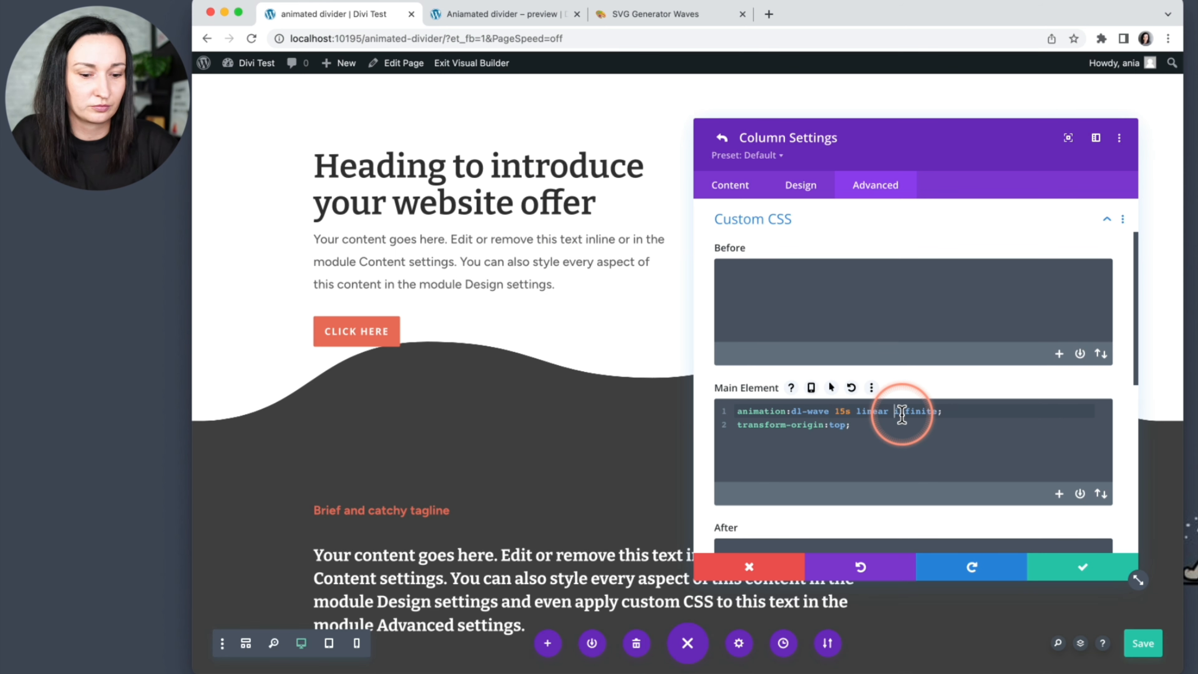
scroll(902, 416, up, 2)
click(894, 469)
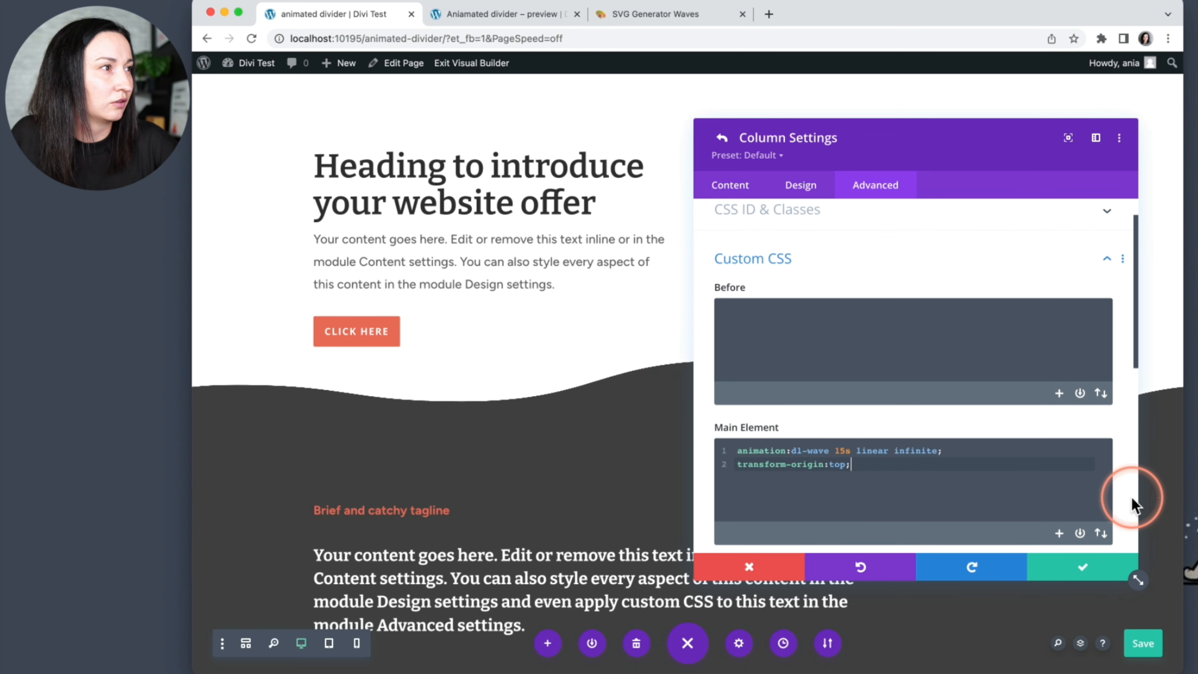
click(736, 523)
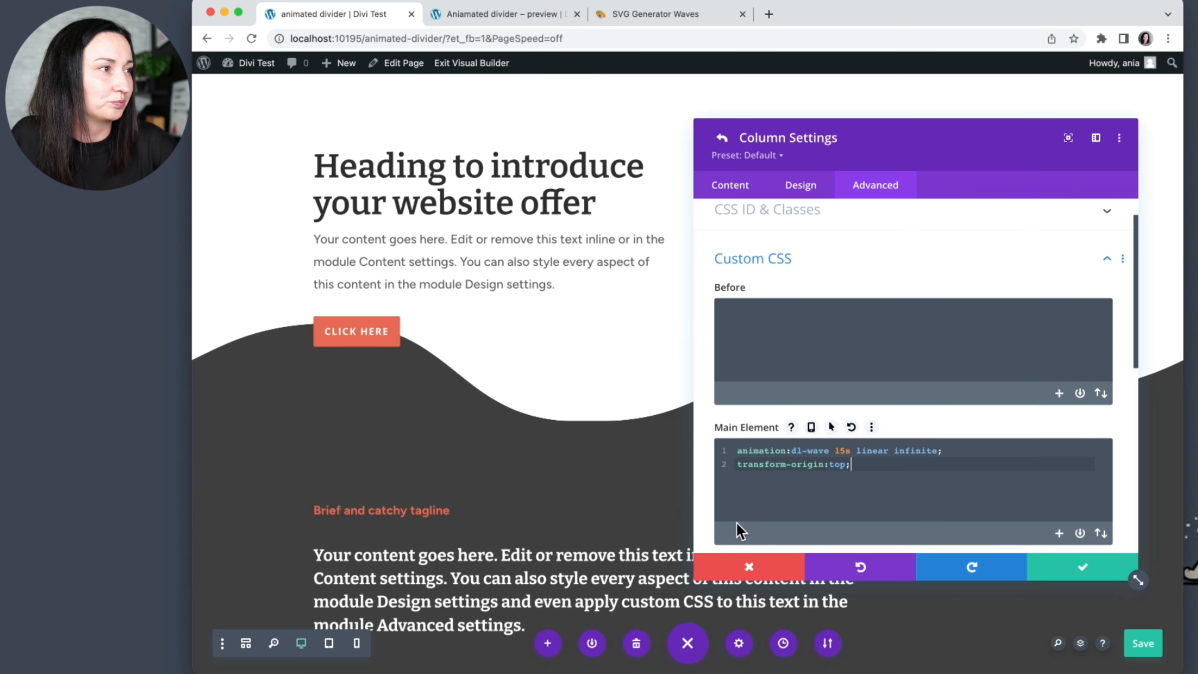
mouse_move(942, 147)
mouse_down()
mouse_move(990, 128)
mouse_move(1165, 221)
mouse_move(448, 128)
mouse_move(775, 160)
mouse_move(853, 134)
mouse_move(891, 148)
mouse_move(948, 144)
mouse_up()
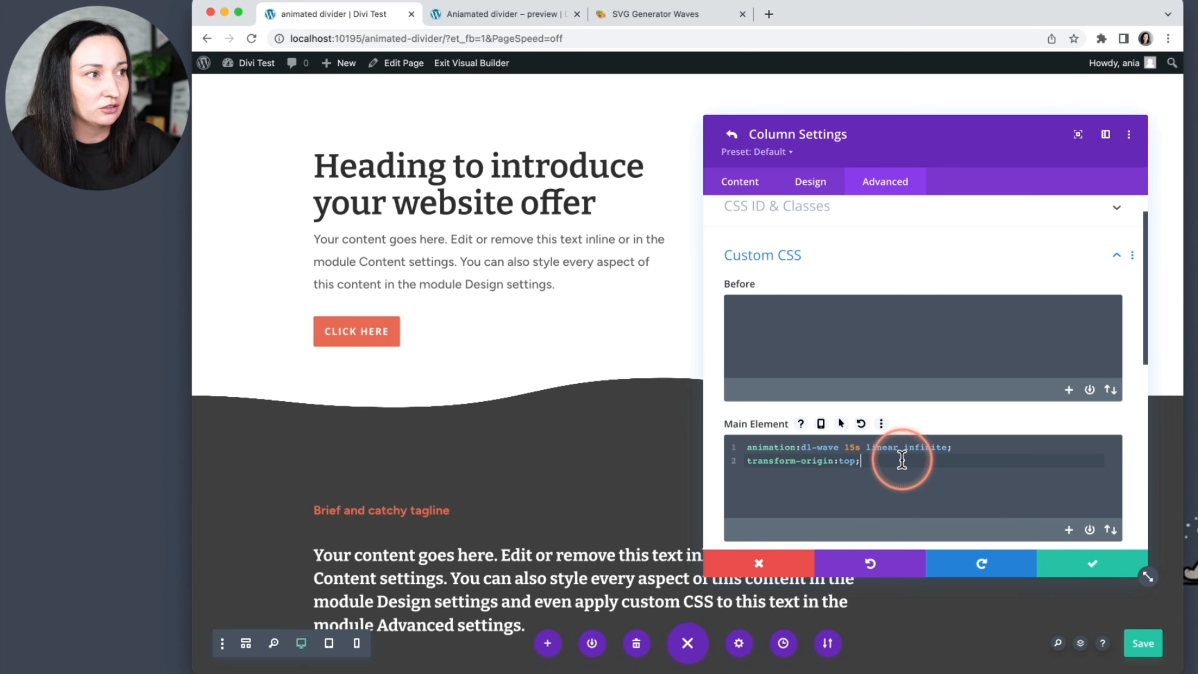
click(1073, 573)
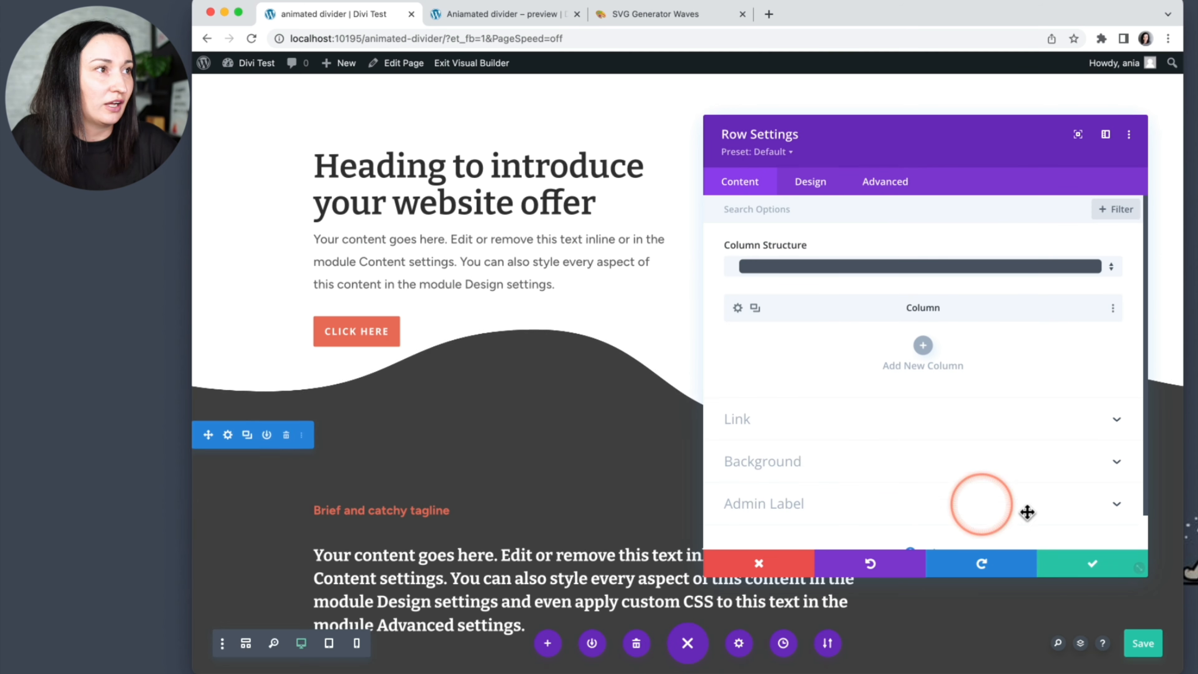
Step: Set scaleY to 10% in both the 25% and 75% keyframes of the page's custom CSS
click(738, 646)
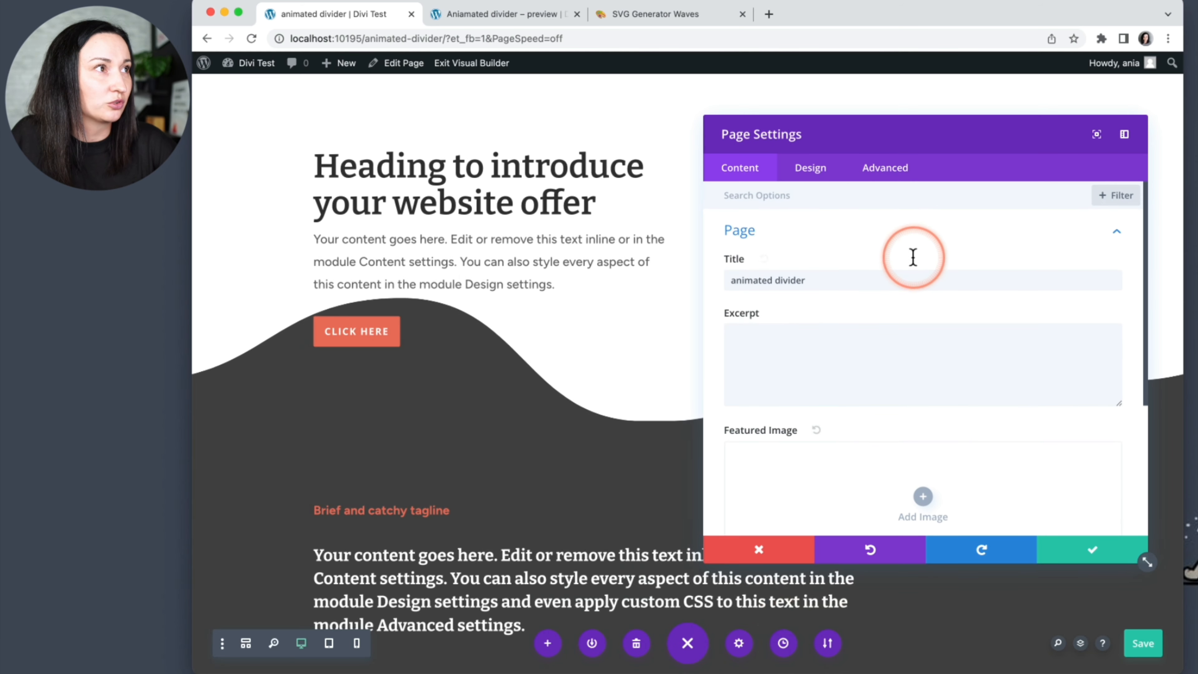
click(878, 171)
click(782, 249)
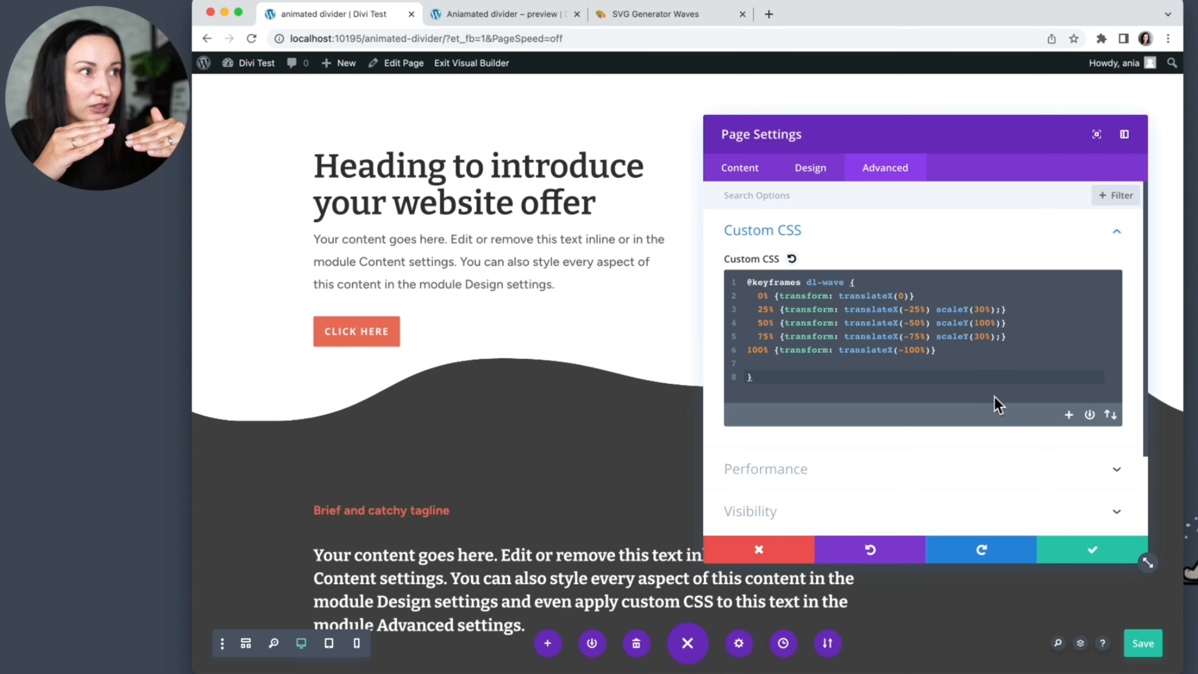
click(975, 310)
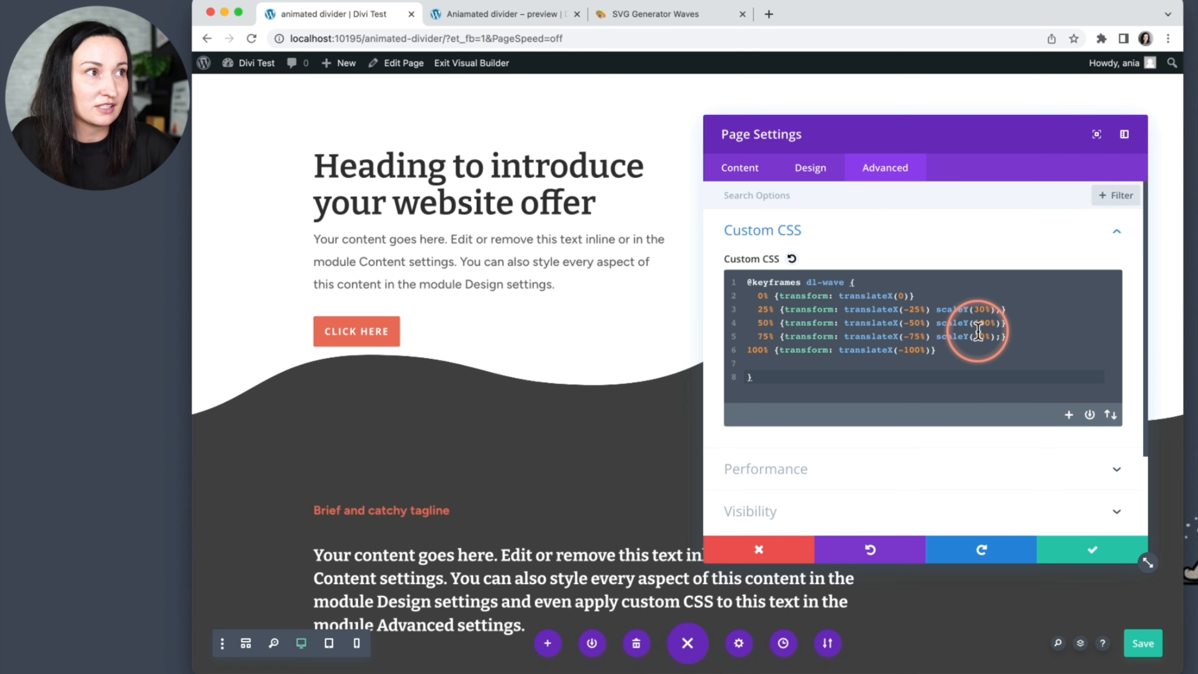
click(1001, 378)
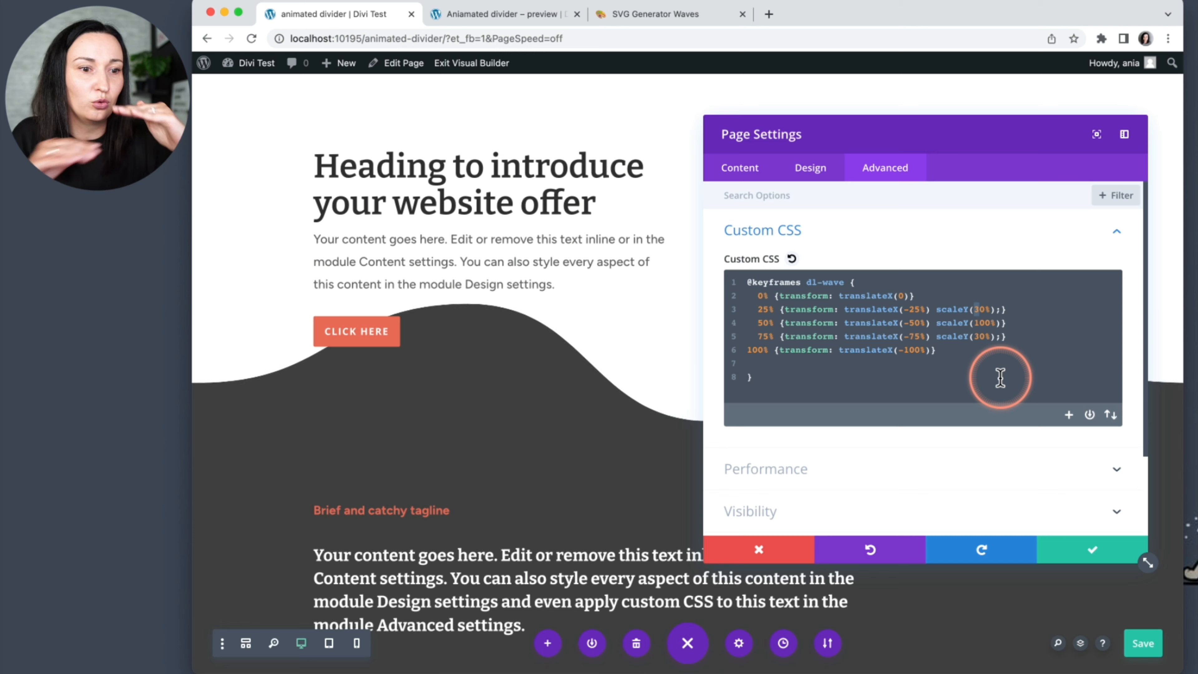
text(1)
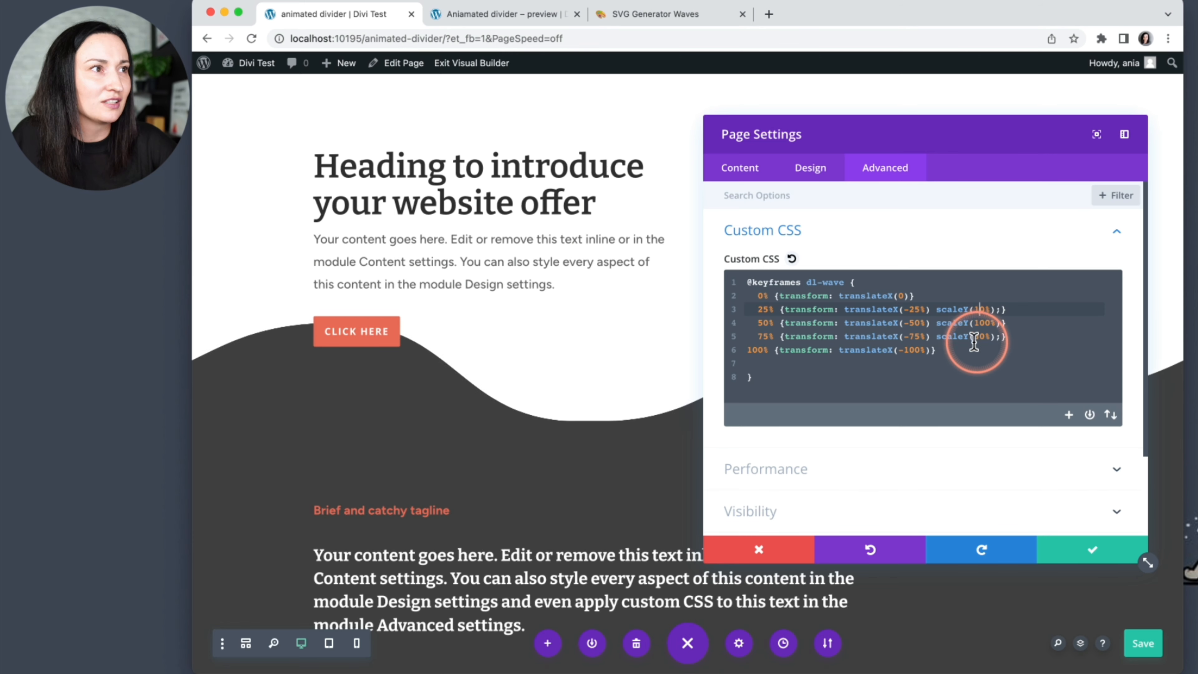
drag(971, 337, 983, 337)
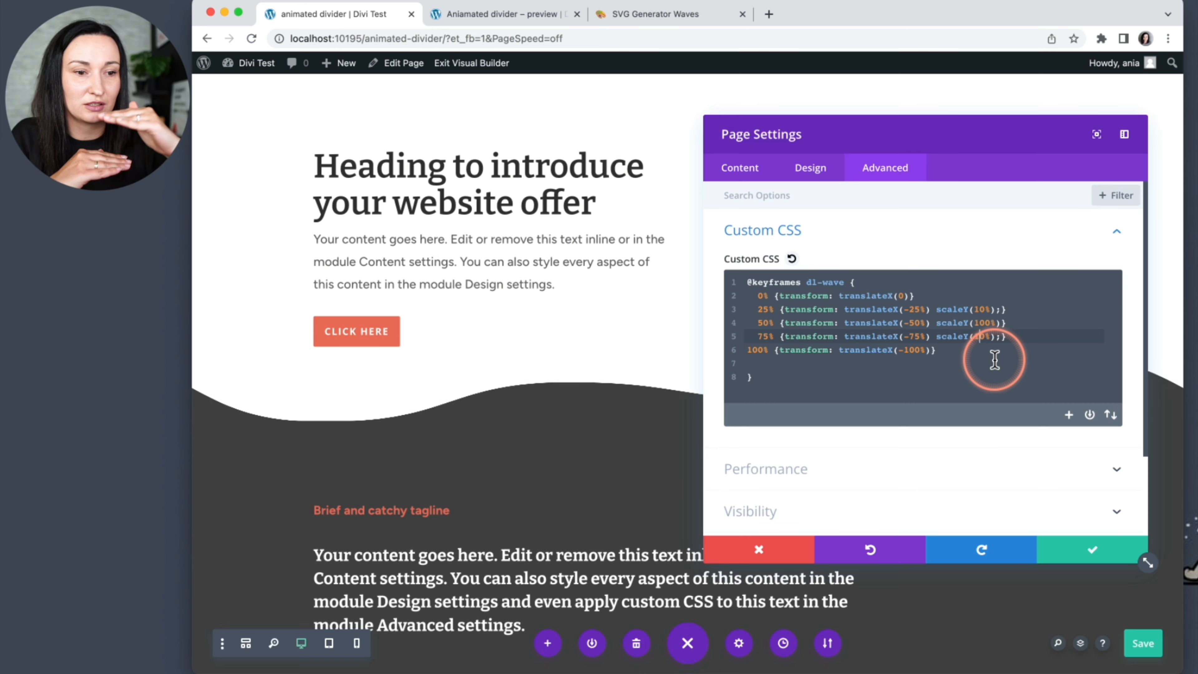
text(1)
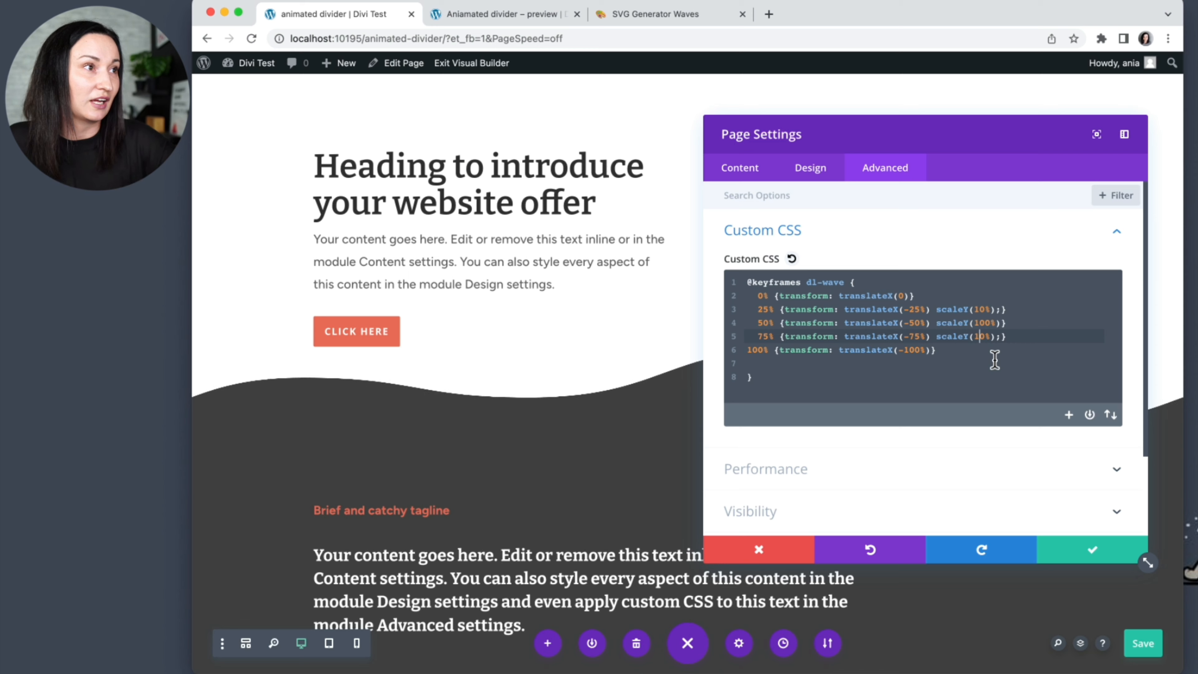
Step: Revisit the exported wave code on the SVG Generator Waves page and return to the Divi page
drag(1010, 118, 990, 133)
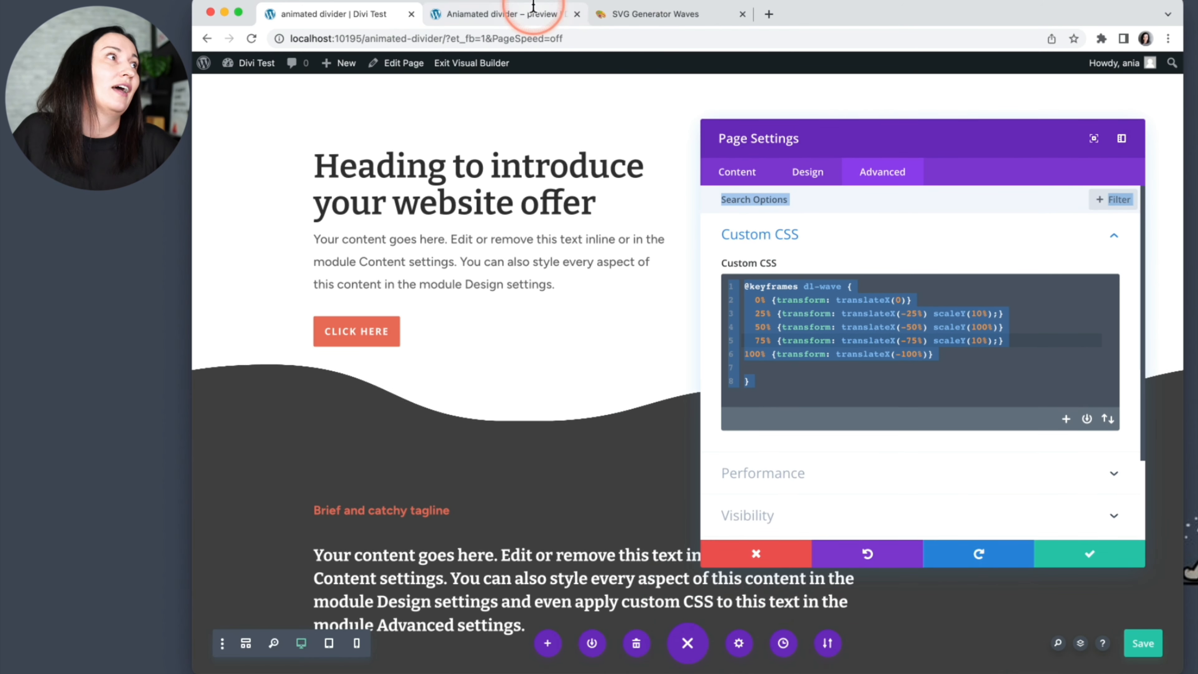
click(644, 15)
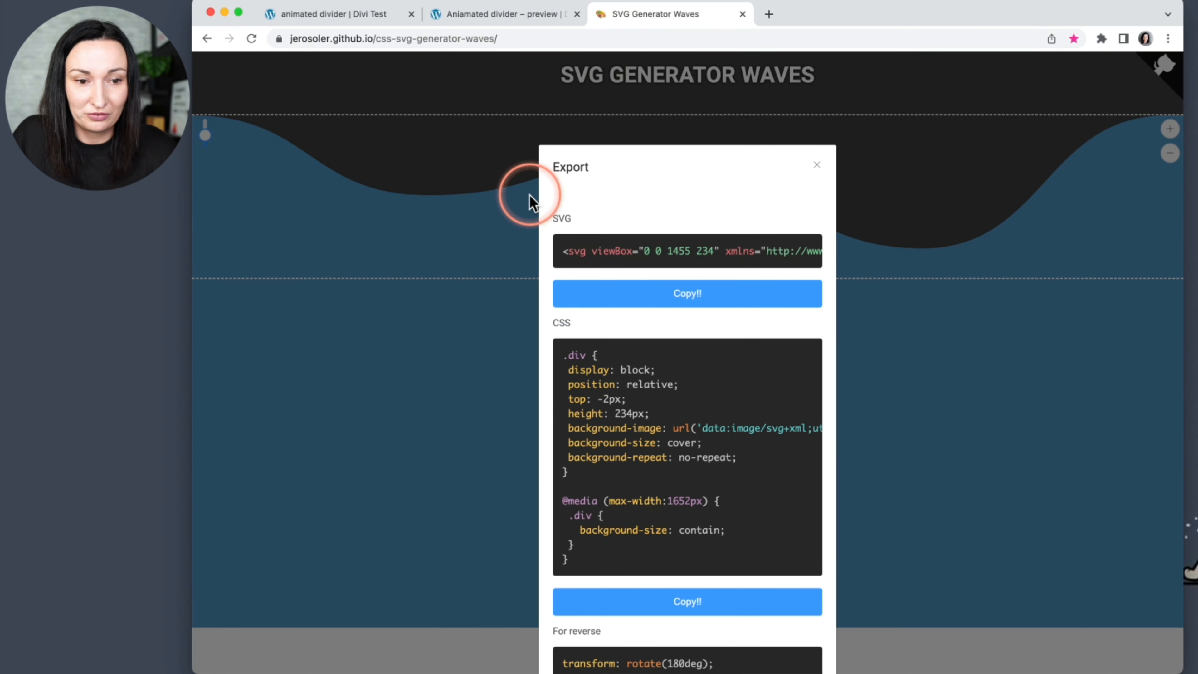
click(323, 14)
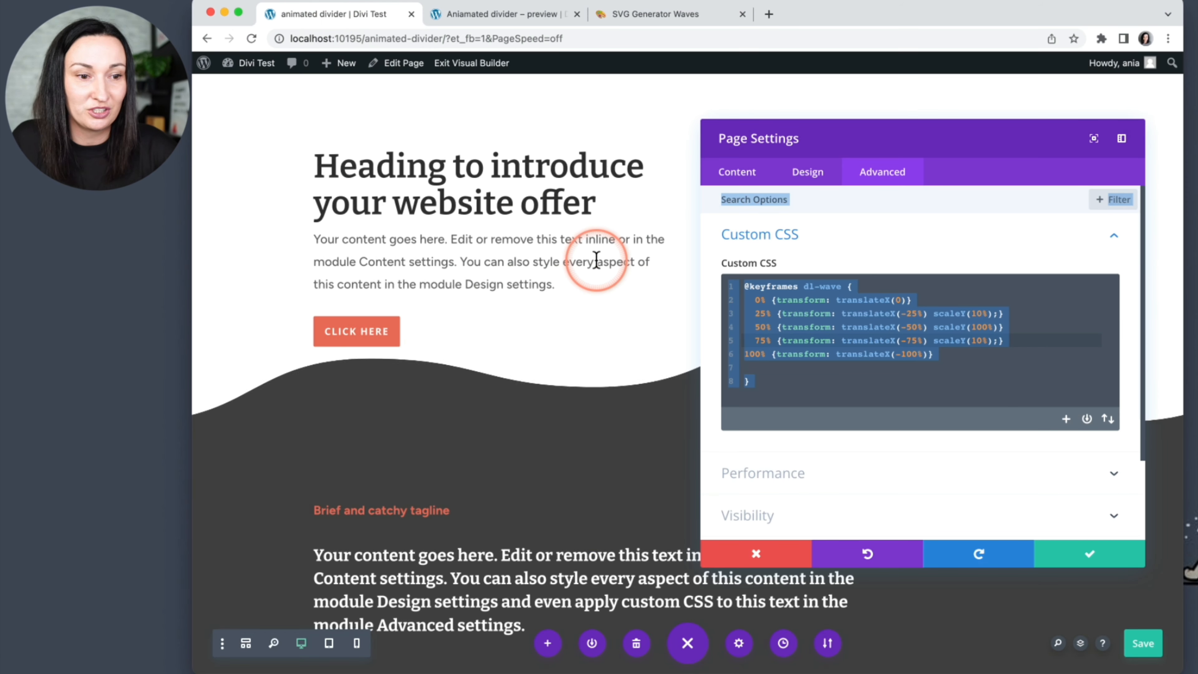